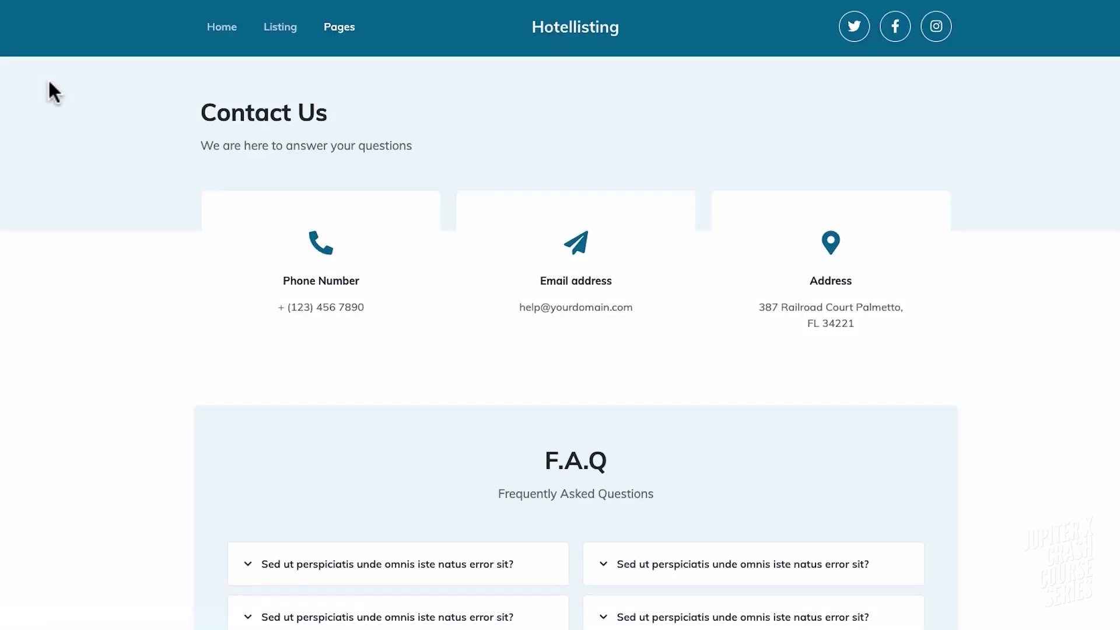
# - Search the Hotellisting demo site for budapest hotels from 2019-12-18 to 2019-12-20 for 1 Adult and browse the listing
pyautogui.scroll(-4, 49, 83)
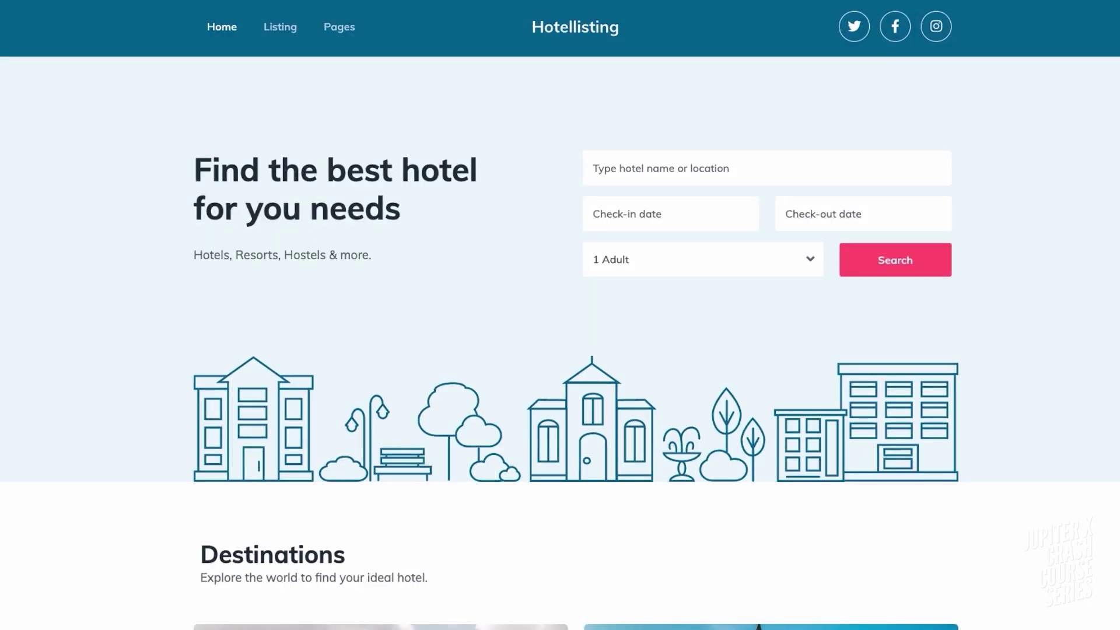
pyautogui.write('budapes')
pyautogui.write('t')
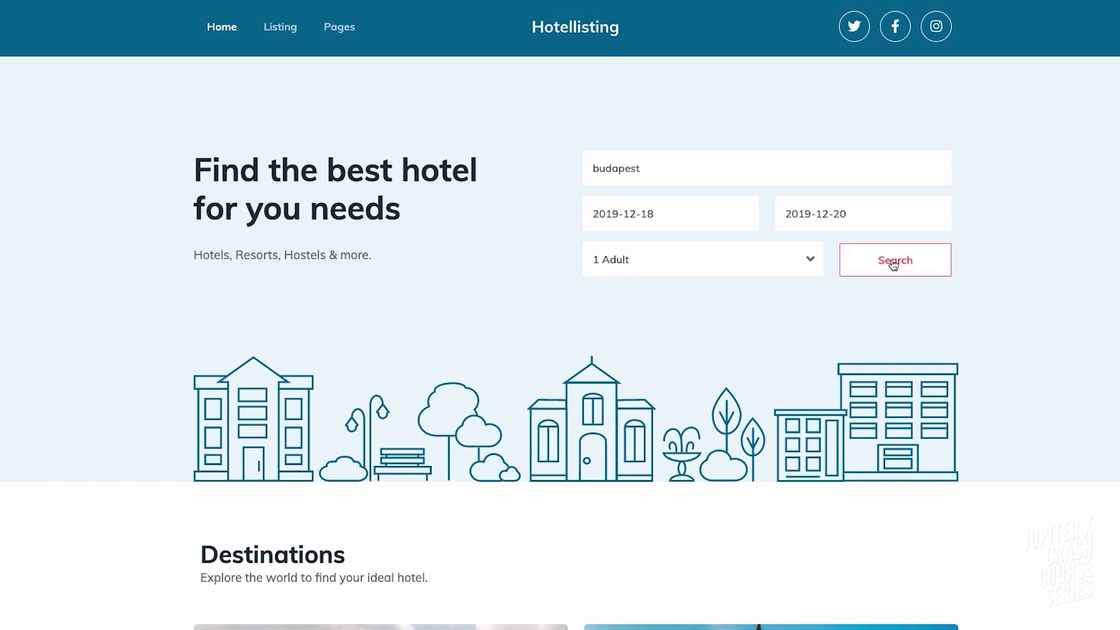
pyautogui.click(894, 261)
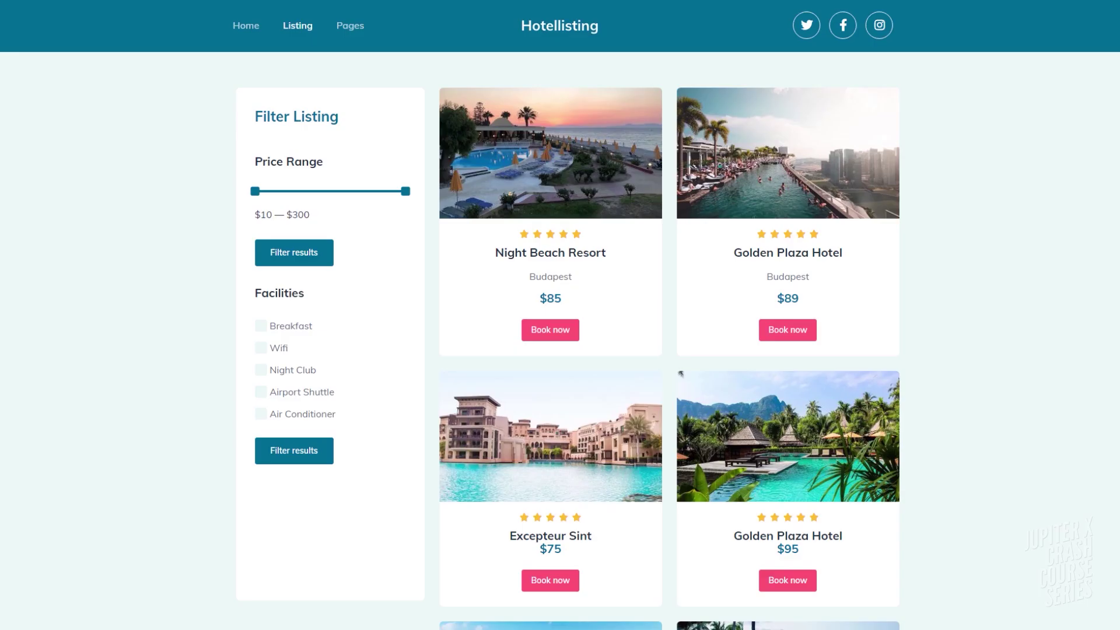
pyautogui.scroll(-2, 560, 315)
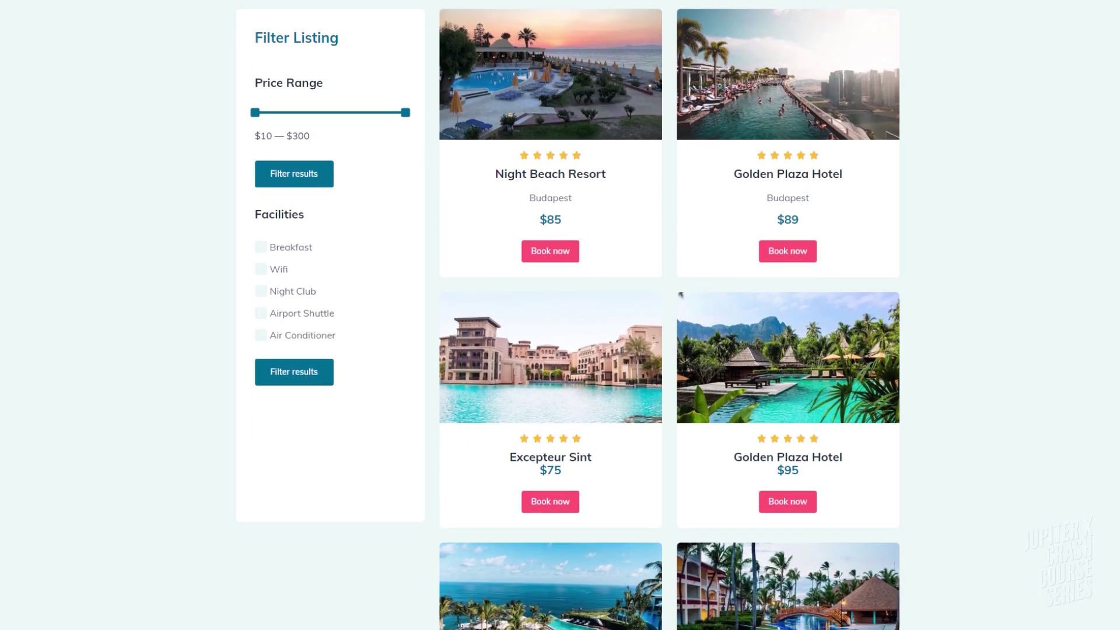
pyautogui.scroll(-5, 560, 315)
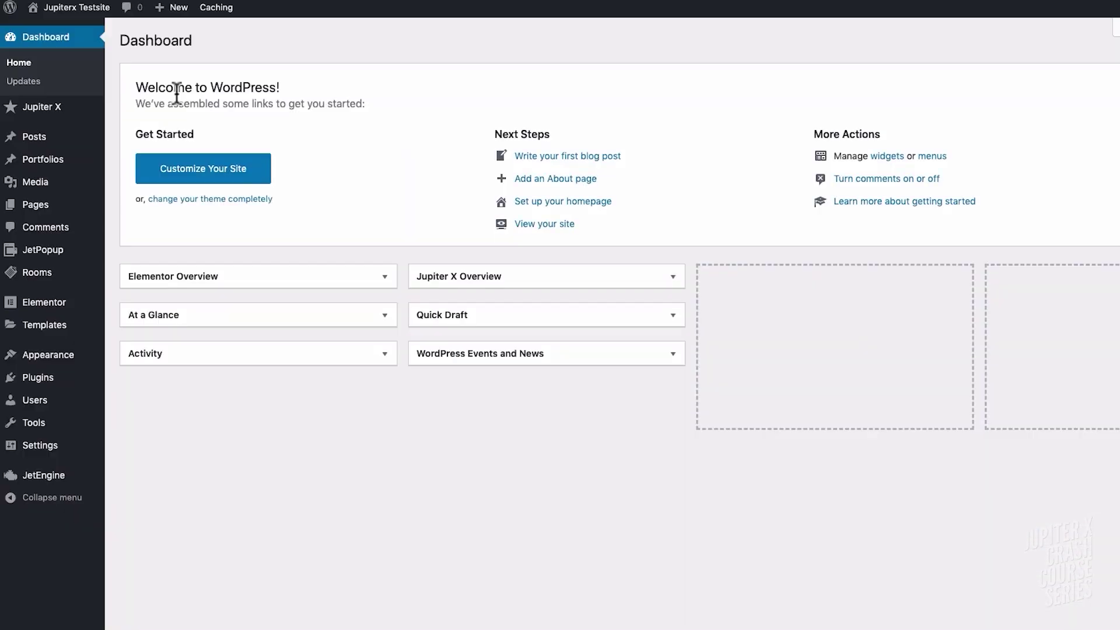
# - Switch to the WordPress dashboard and open the editor for a new post
pyautogui.moveTo(67, 146)
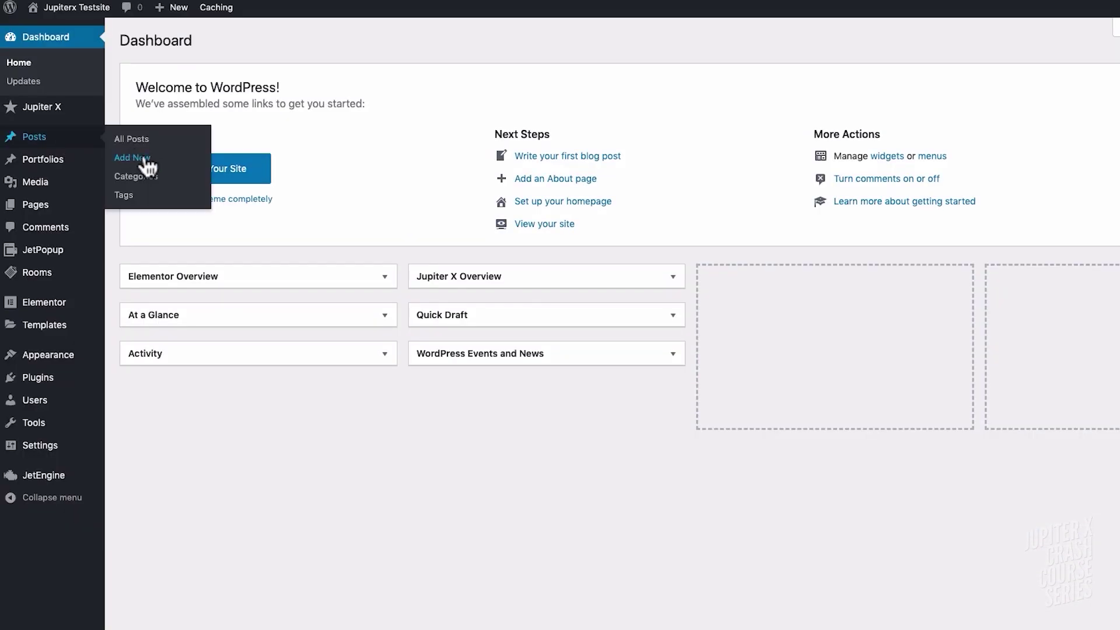
pyautogui.click(148, 160)
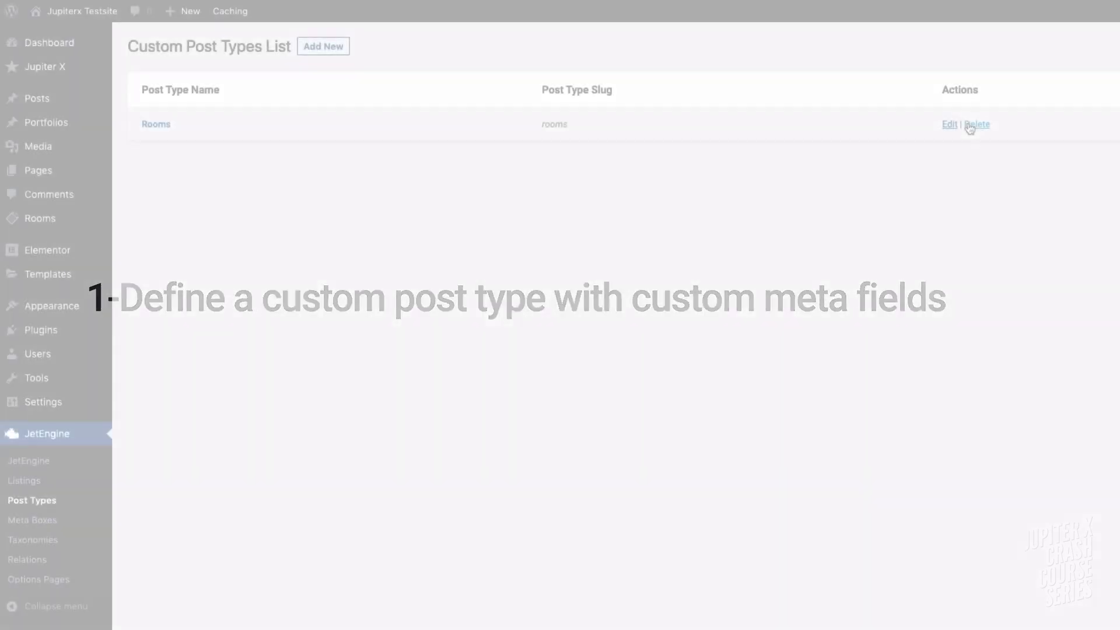
# - Open the Rooms custom post type for editing and review its meta fields
pyautogui.click(955, 127)
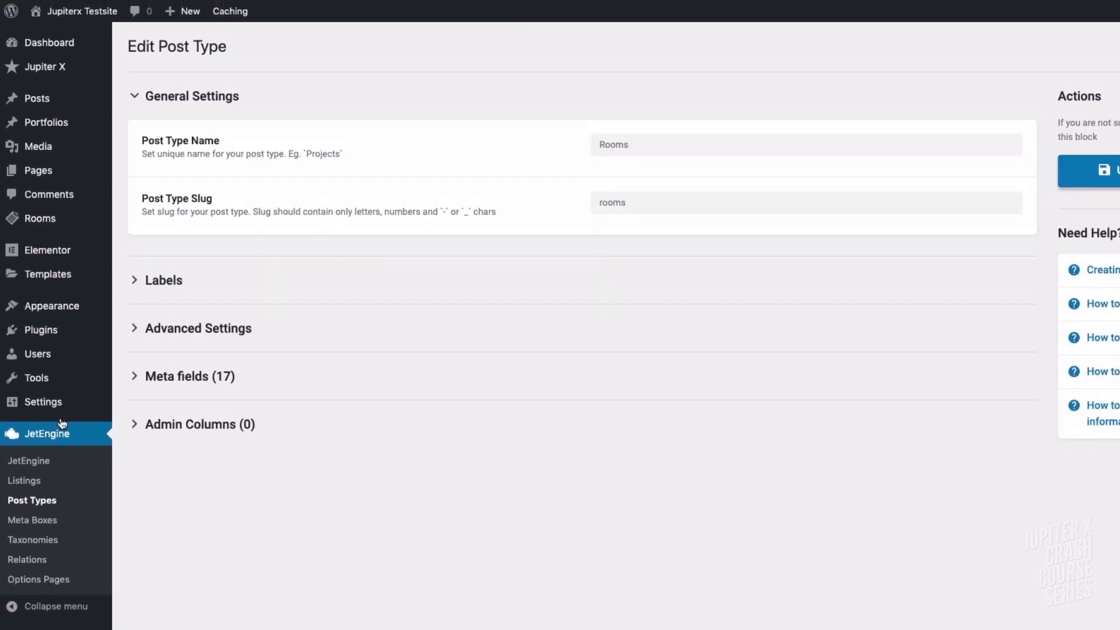
pyautogui.click(134, 372)
pyautogui.scroll(-6, 174, 382)
pyautogui.scroll(-3, 175, 391)
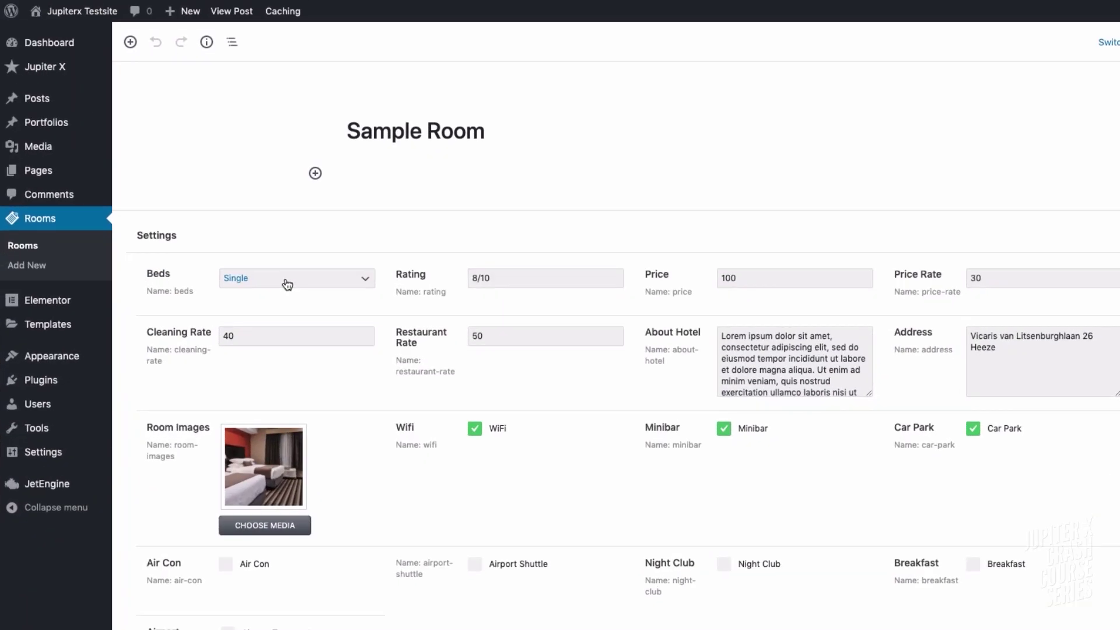
# - Examine the Beds choices and the other custom settings of the Sample Room post
pyautogui.click(287, 280)
pyautogui.click(287, 280)
pyautogui.scroll(-1, 881, 467)
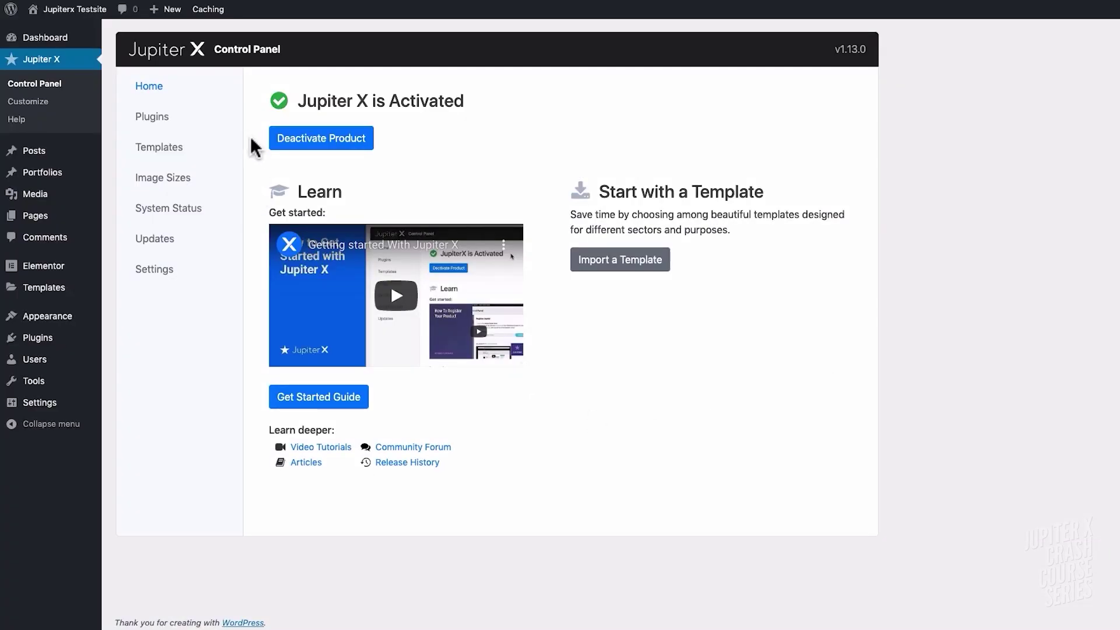
# - Install the Jet Engine plugin from the Jupiter X plugin collection
pyautogui.click(151, 117)
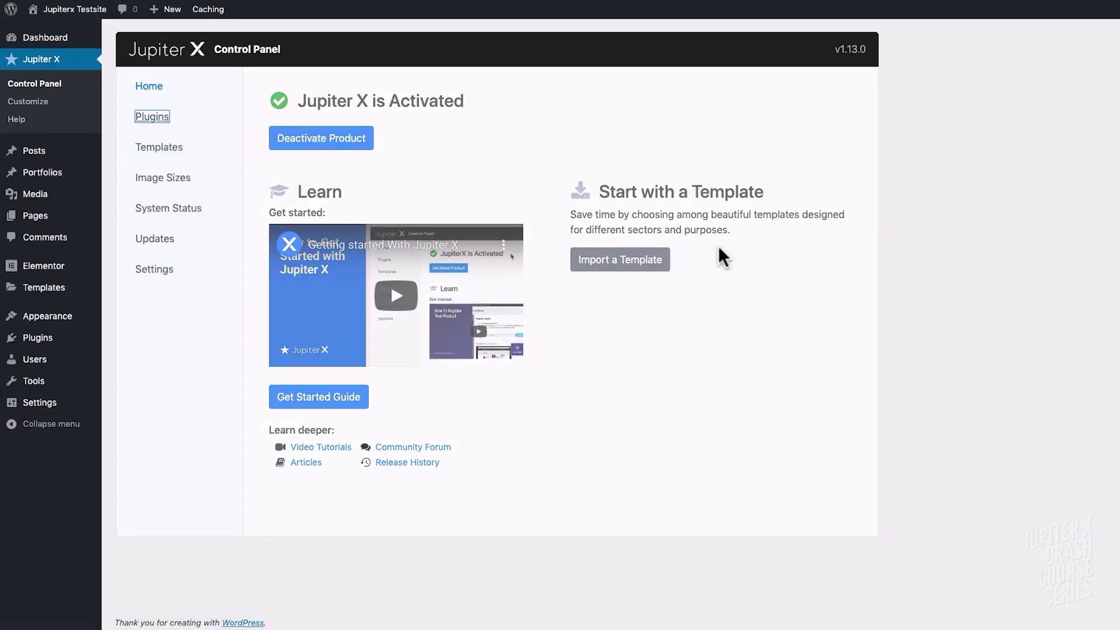
pyautogui.scroll(-5, 927, 299)
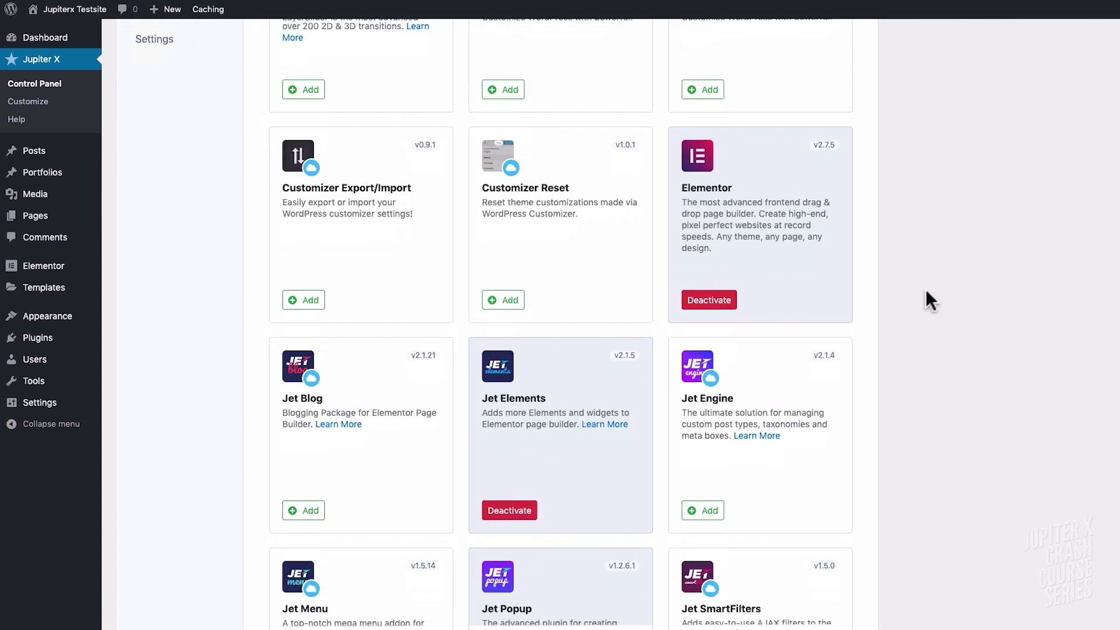
pyautogui.click(702, 508)
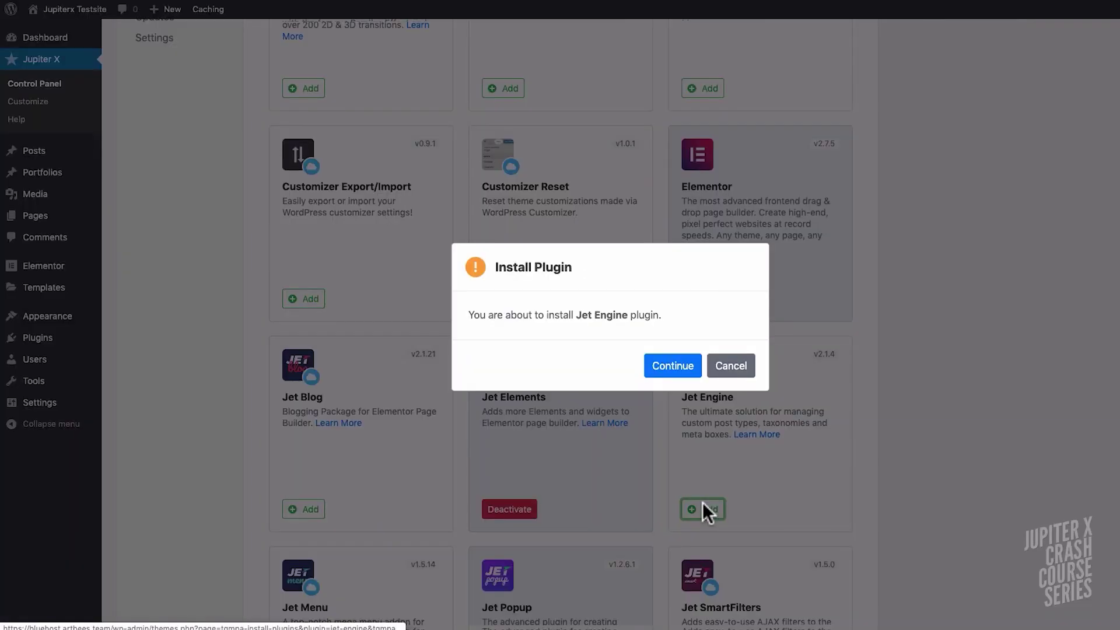
pyautogui.click(680, 374)
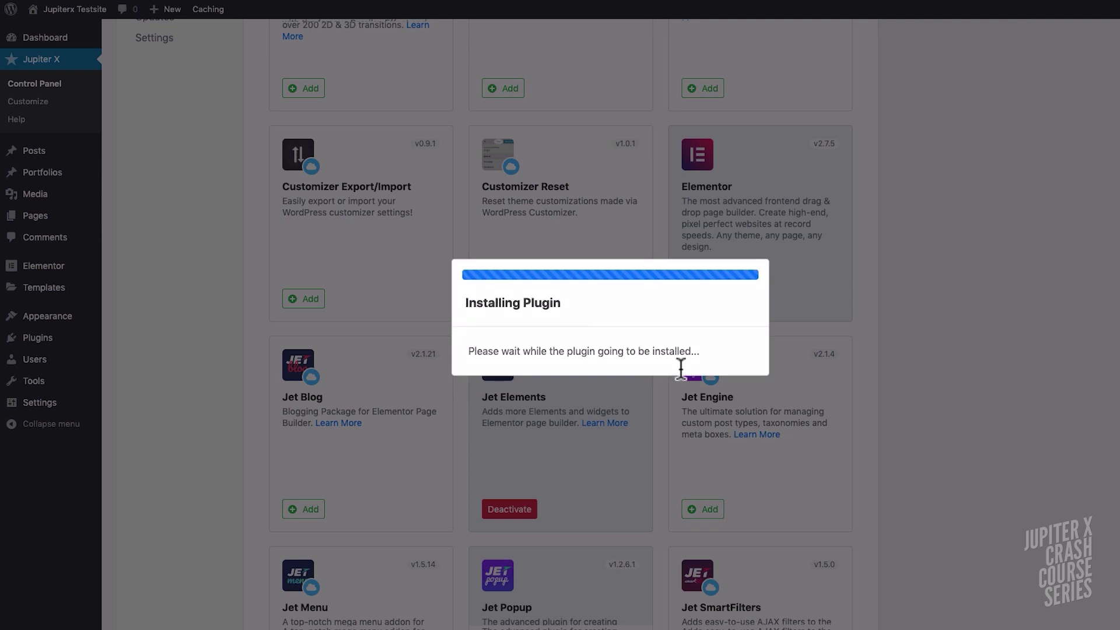
pyautogui.click(743, 373)
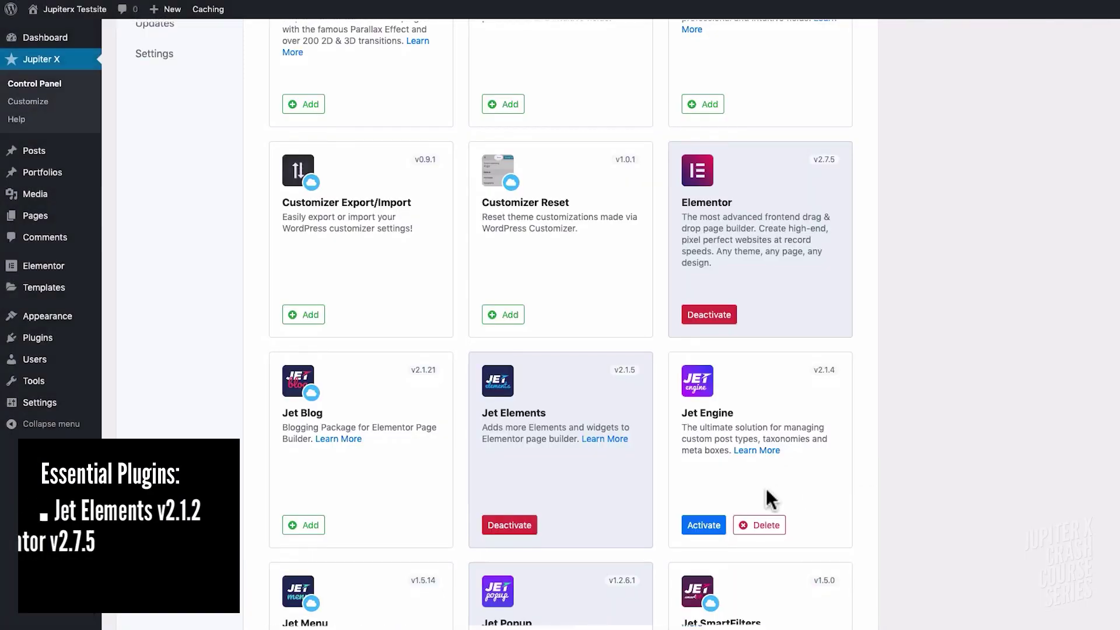
# - Activate the installed Jet Engine plugin and acknowledge the completion notice
pyautogui.click(706, 521)
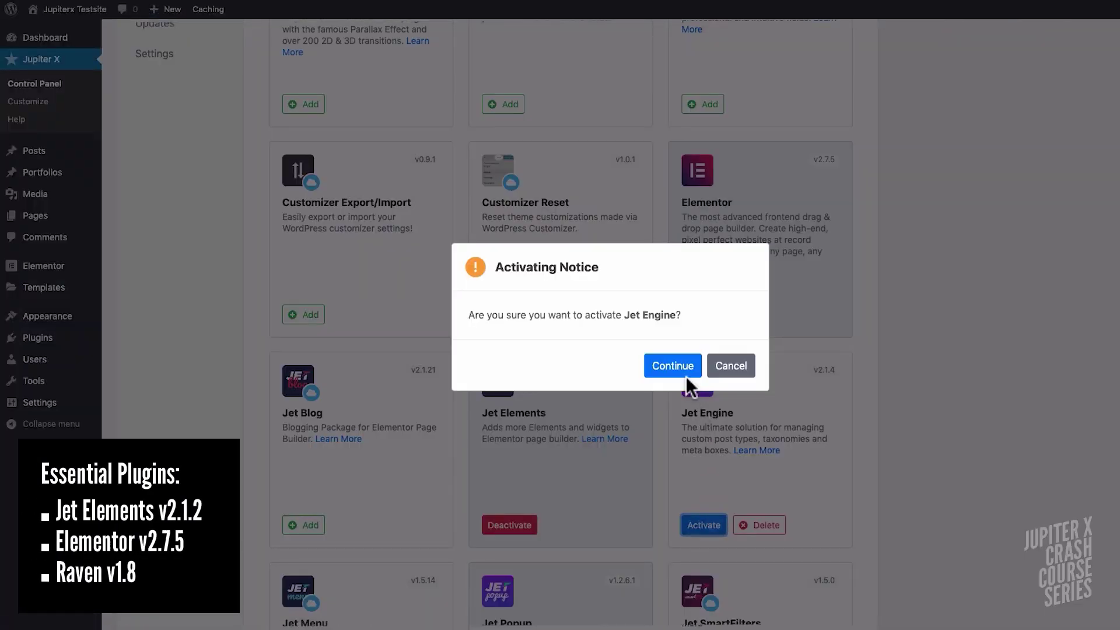
pyautogui.click(673, 366)
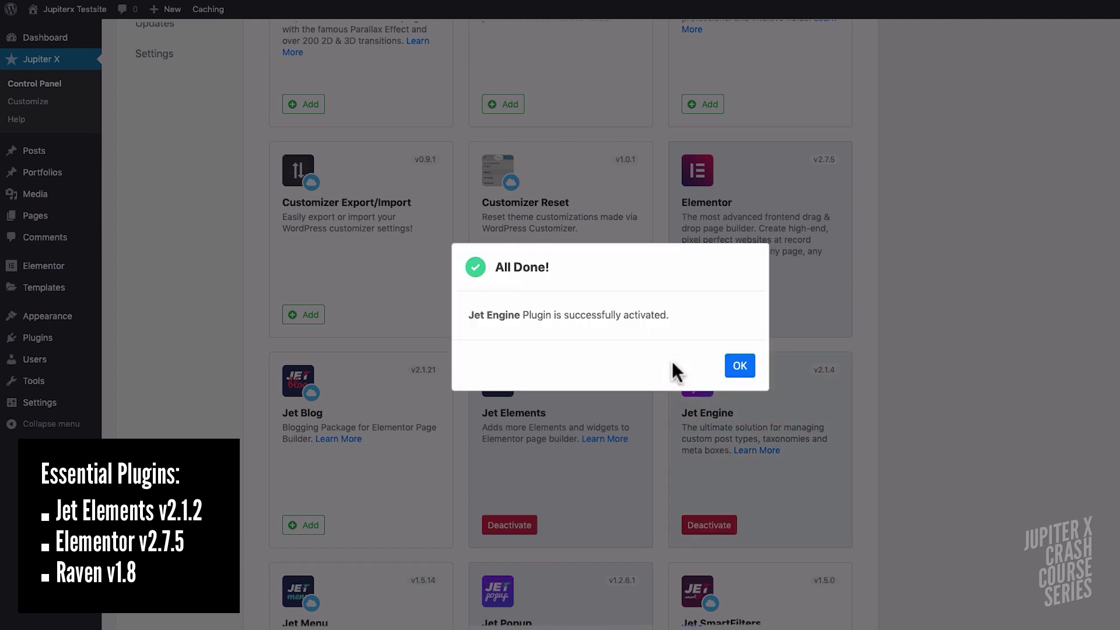
pyautogui.click(740, 365)
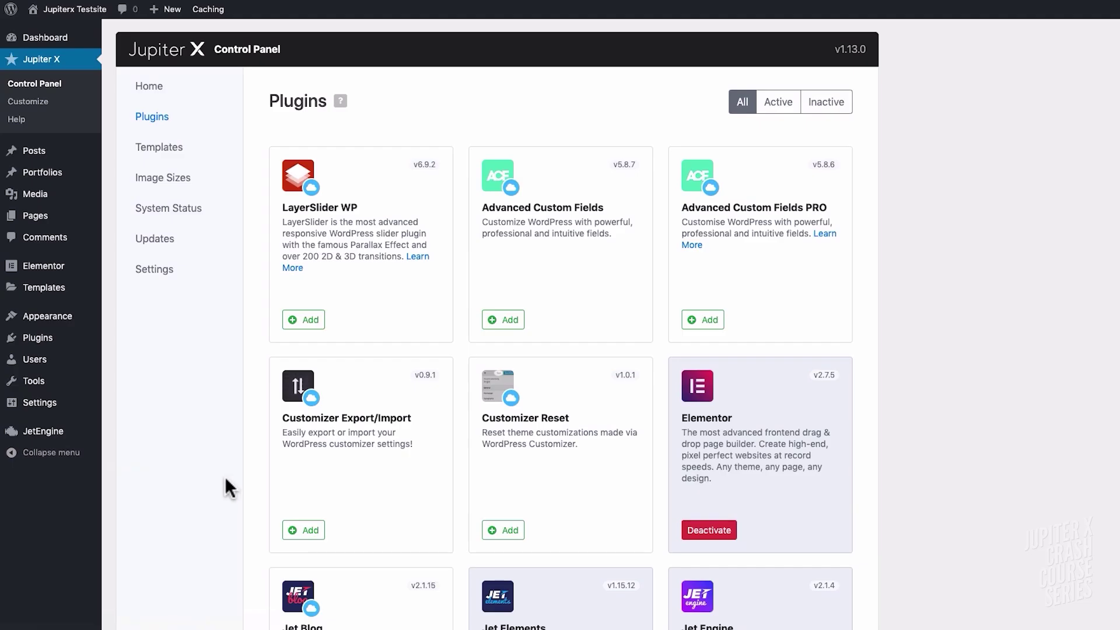
# - Start a new JetEngine custom post type with the name Rooms and the slug rooms
pyautogui.moveTo(67, 435)
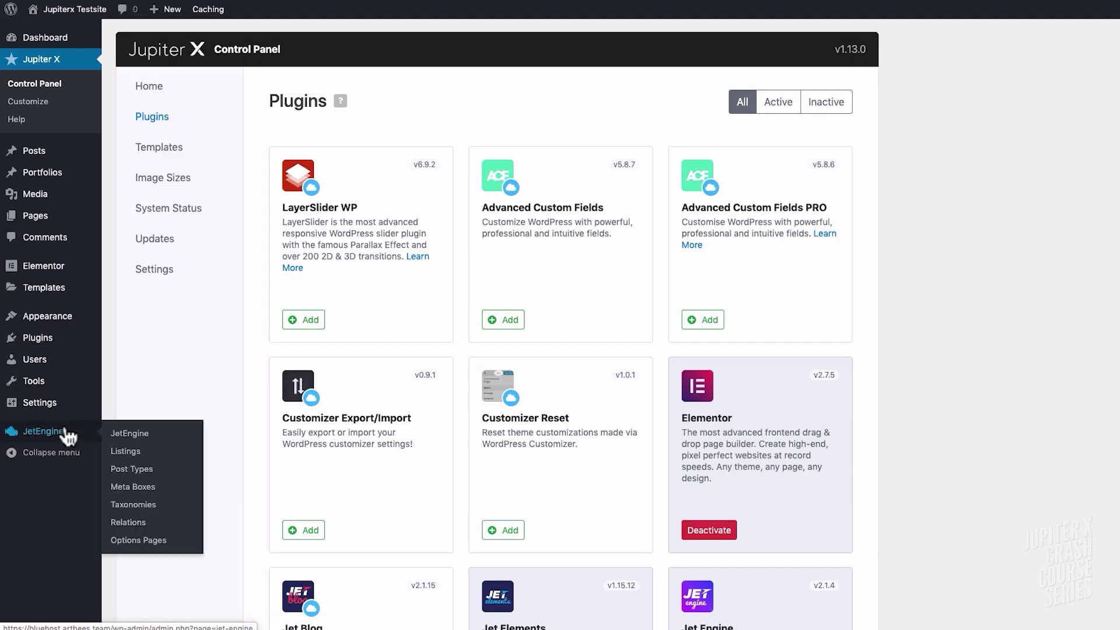
pyautogui.click(123, 470)
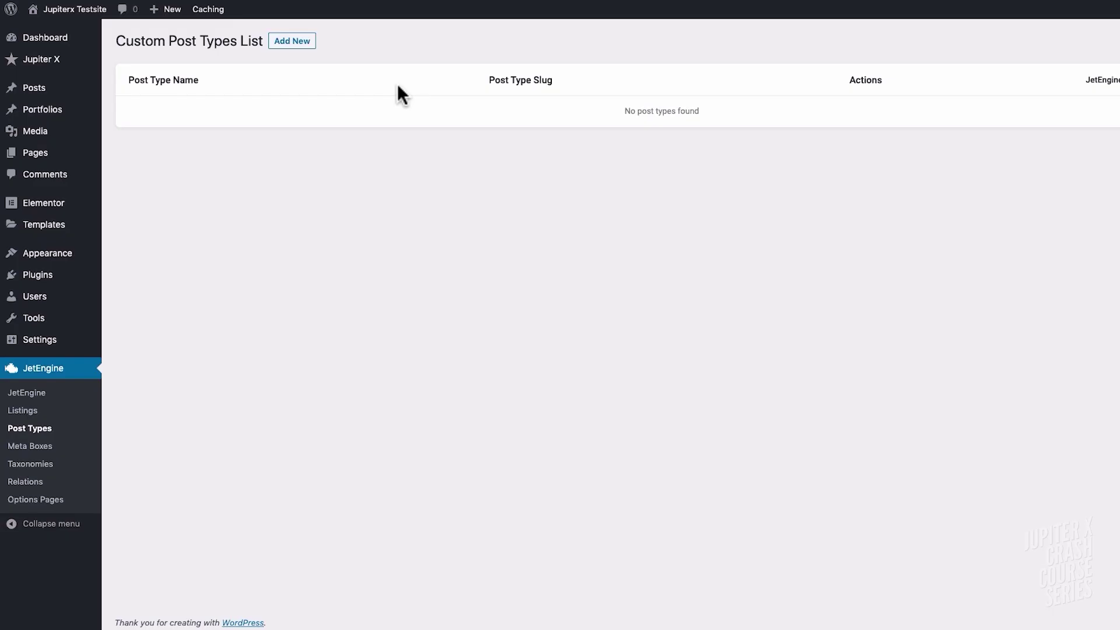
pyautogui.click(292, 42)
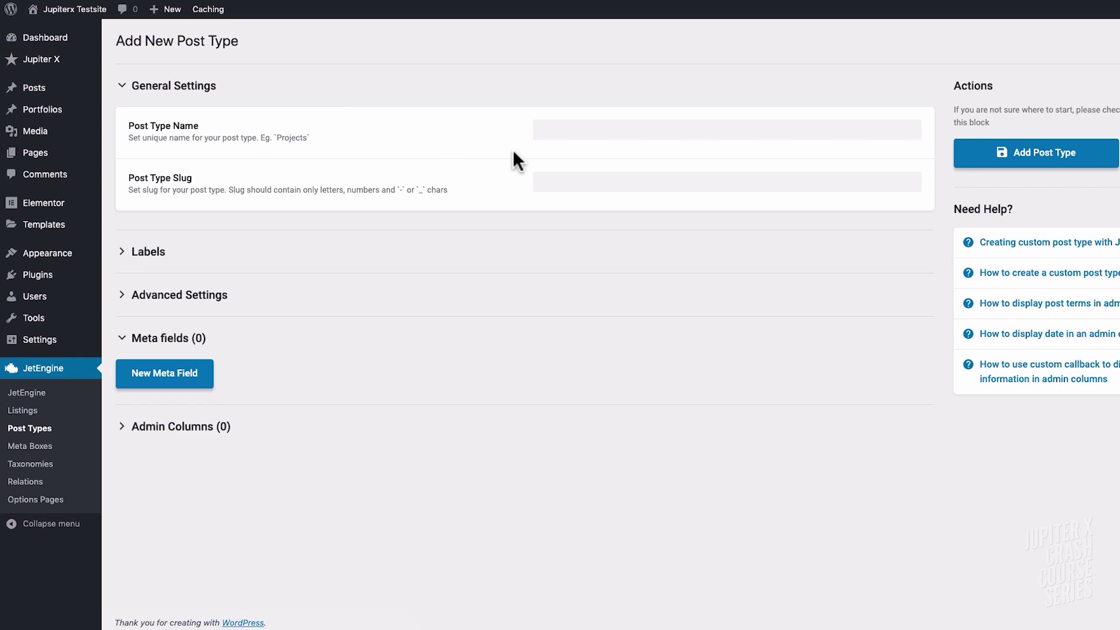
pyautogui.click(563, 130)
pyautogui.write('Rooms')
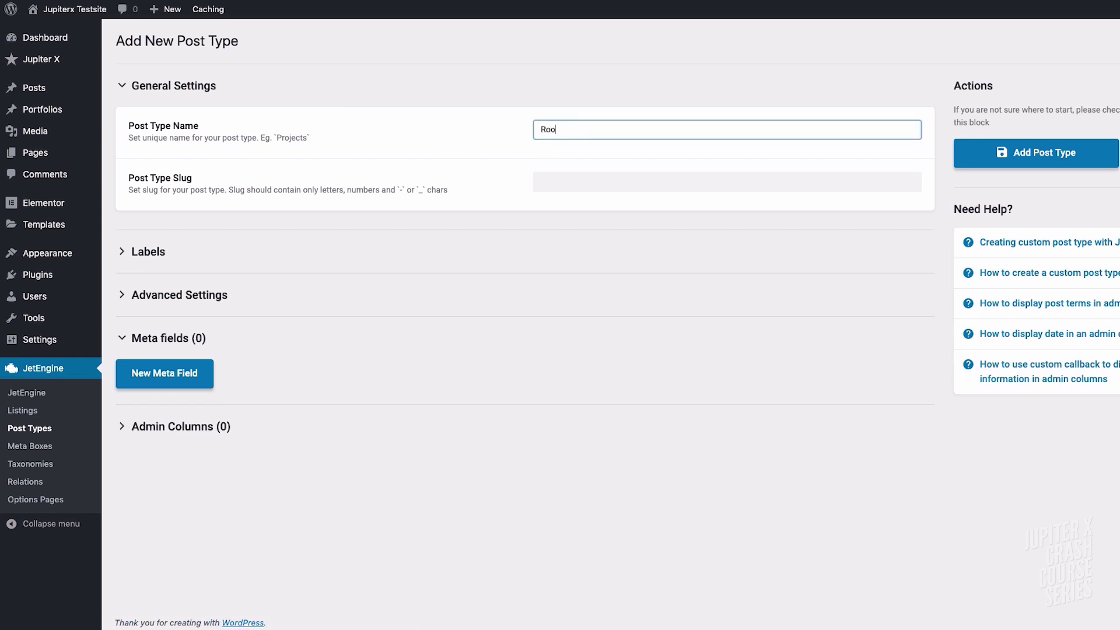
pyautogui.press('Tab')
pyautogui.write('rooms')
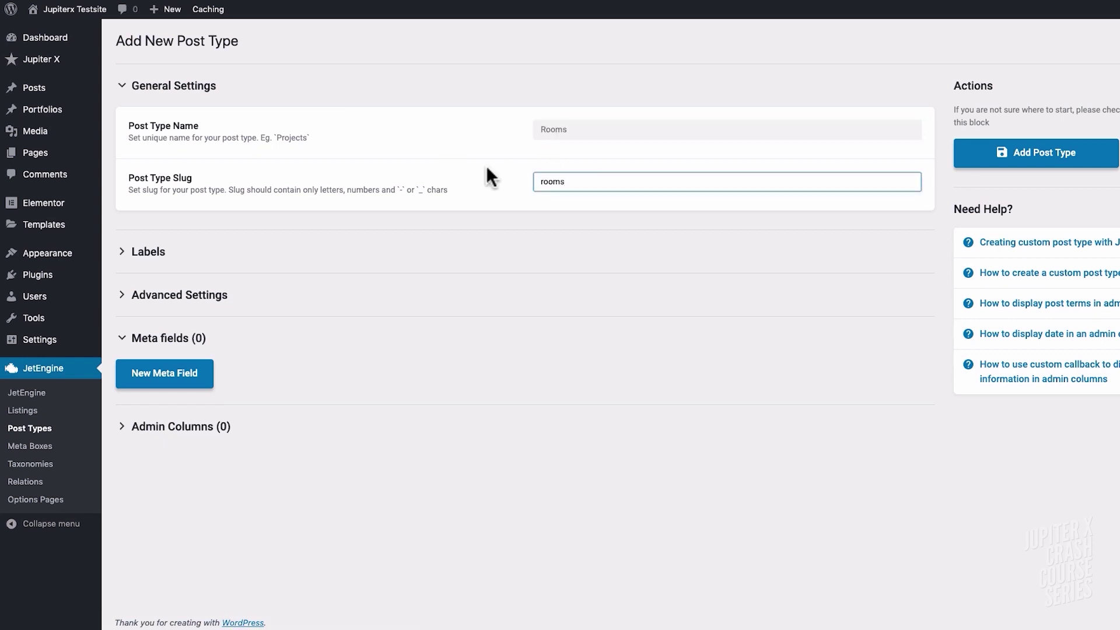
# - Set the post type's menu icon in the advanced settings to dashicons-clipboard
pyautogui.click(209, 297)
pyautogui.scroll(-10, 465, 351)
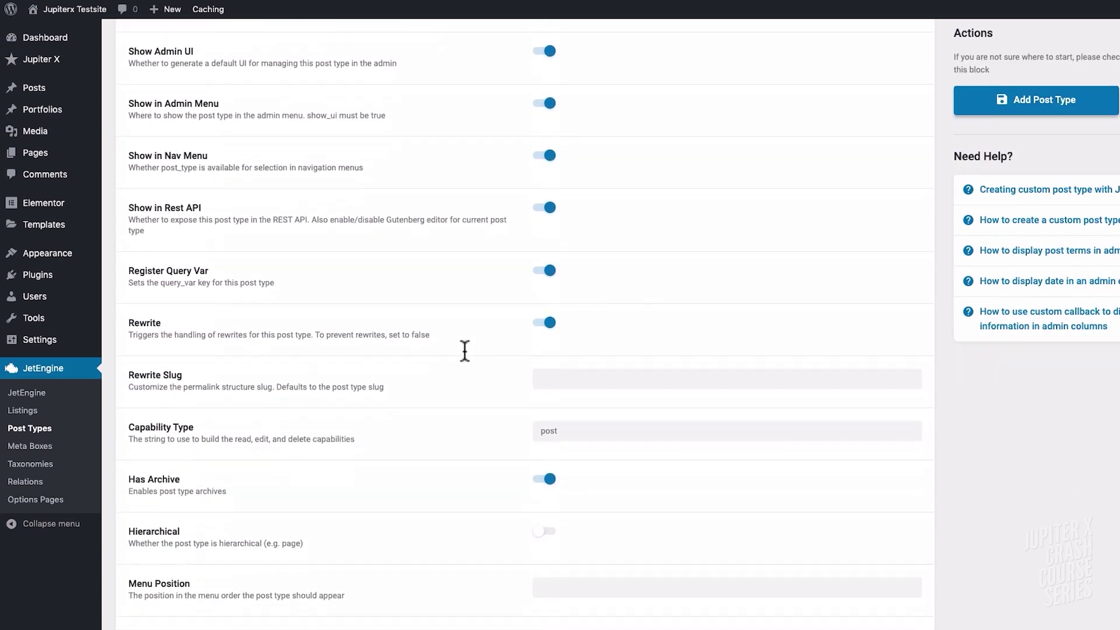
pyautogui.click(619, 449)
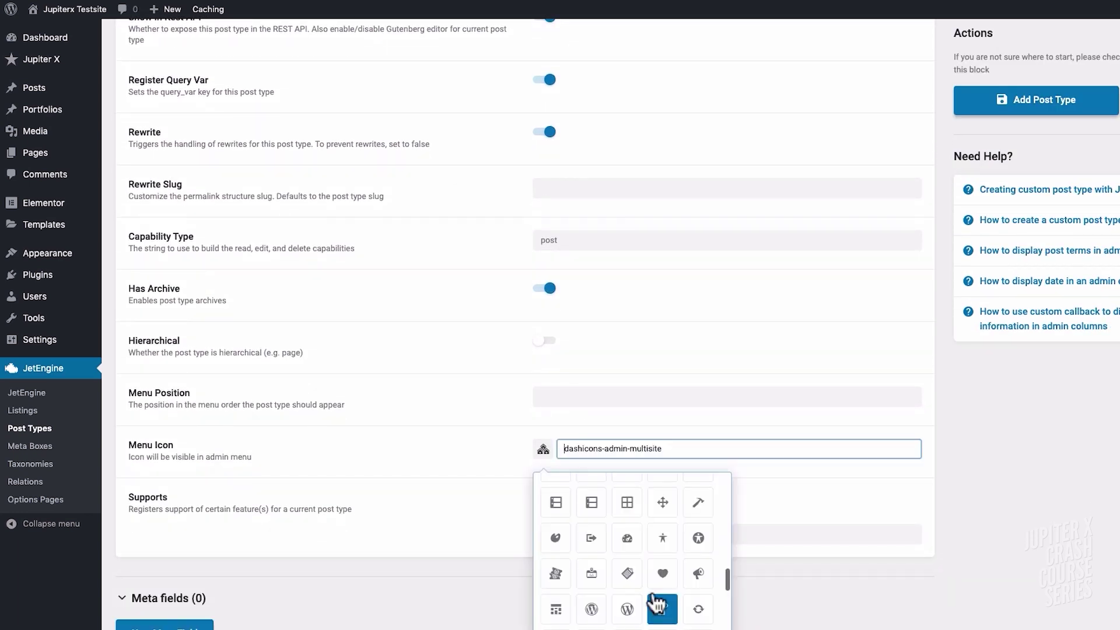
pyautogui.click(630, 577)
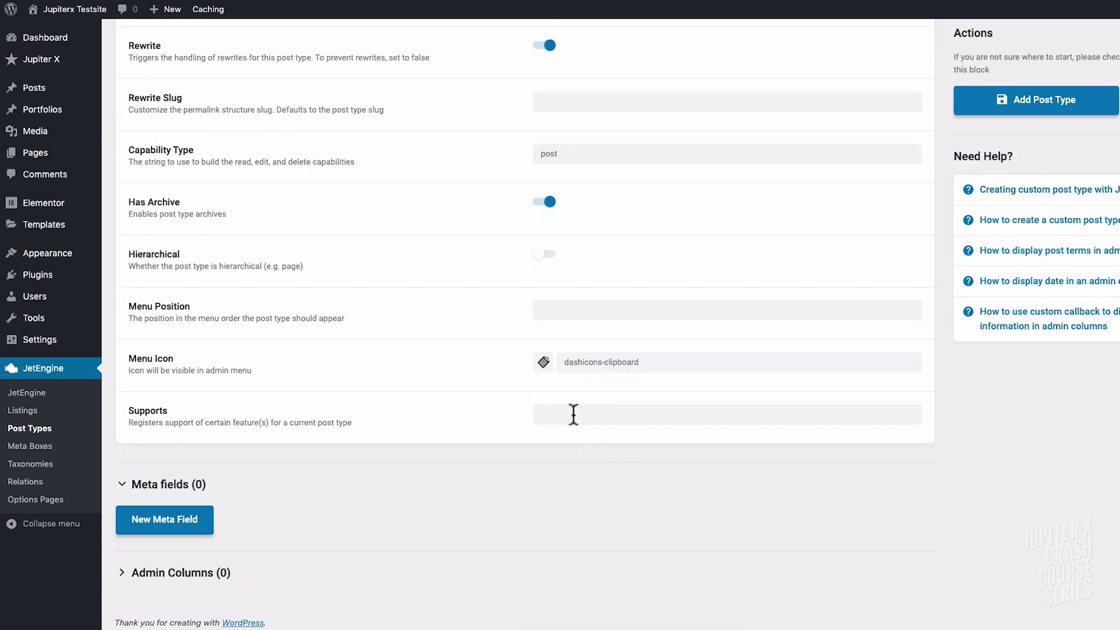
# - Enable post type support for Editor, Comments, Author, Excerpt, Page Attributes, Thumbnail (Featured Image), Custom Fields and Post Formats
pyautogui.click(573, 415)
pyautogui.click(568, 452)
pyautogui.click(569, 494)
pyautogui.click(572, 540)
pyautogui.click(574, 556)
pyautogui.click(642, 440)
pyautogui.click(583, 570)
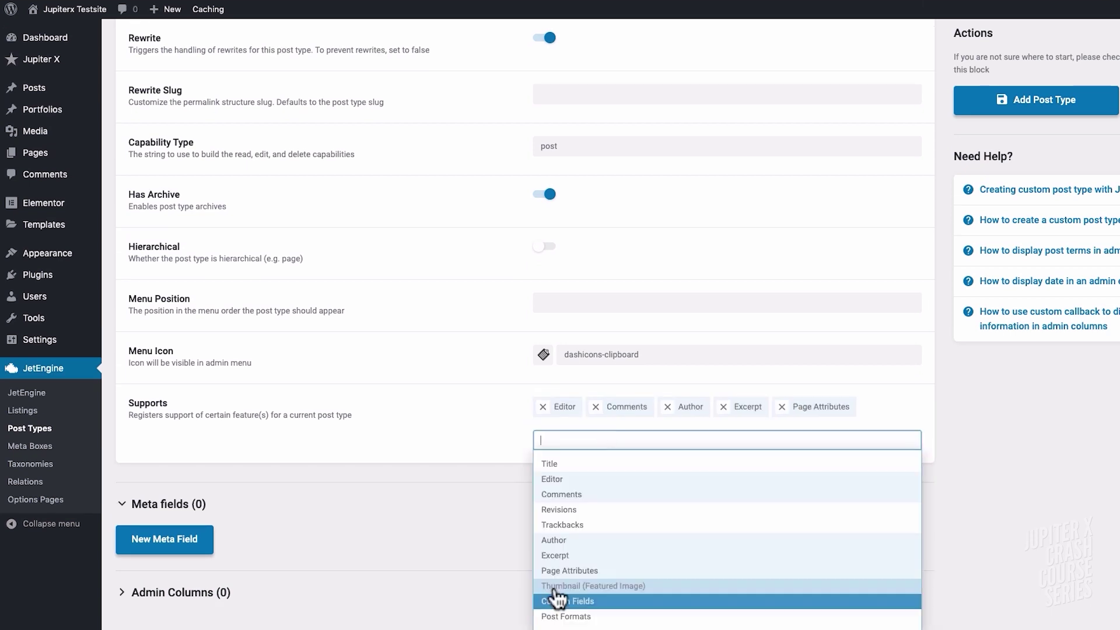
pyautogui.click(610, 585)
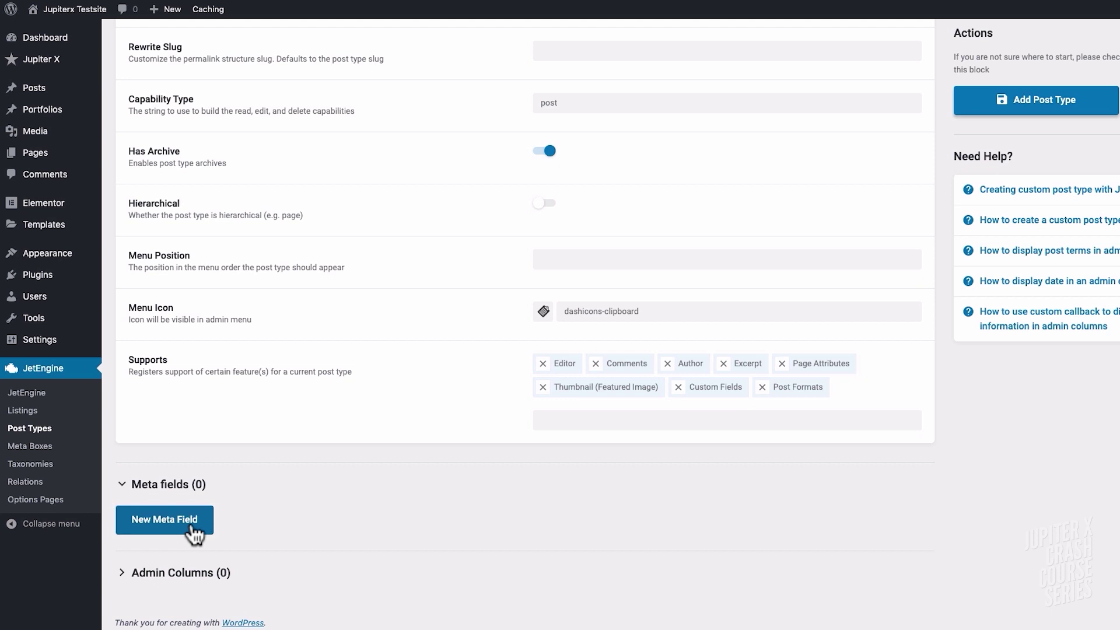
# - Add a meta field labelled Beds with the name beds and the field type Select
pyautogui.click(164, 519)
pyautogui.scroll(-8, 328, 524)
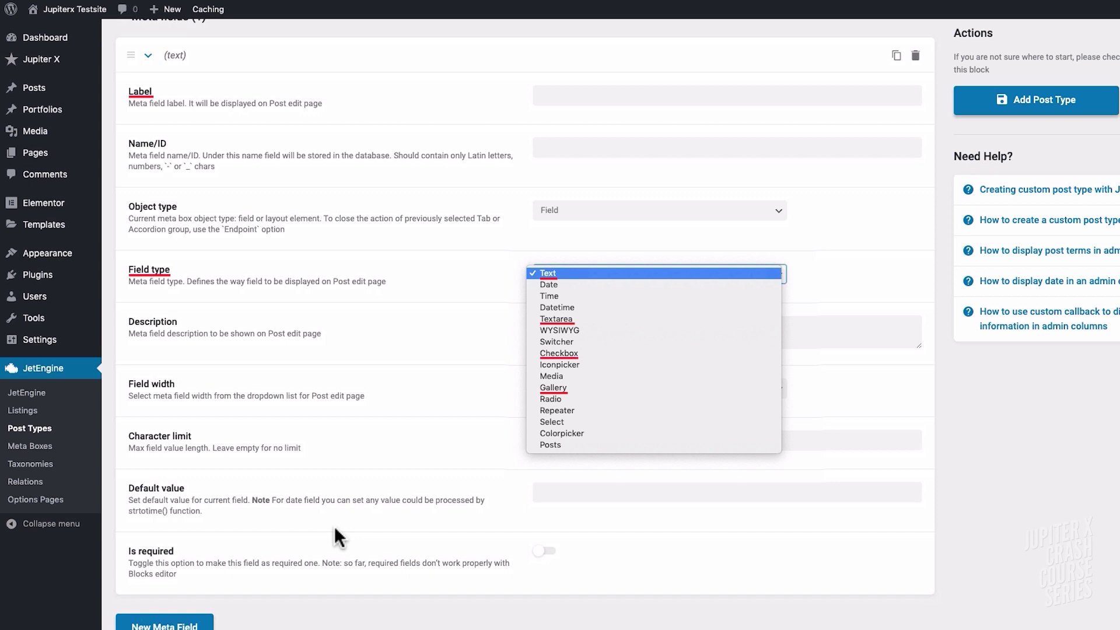
pyautogui.press('Escape')
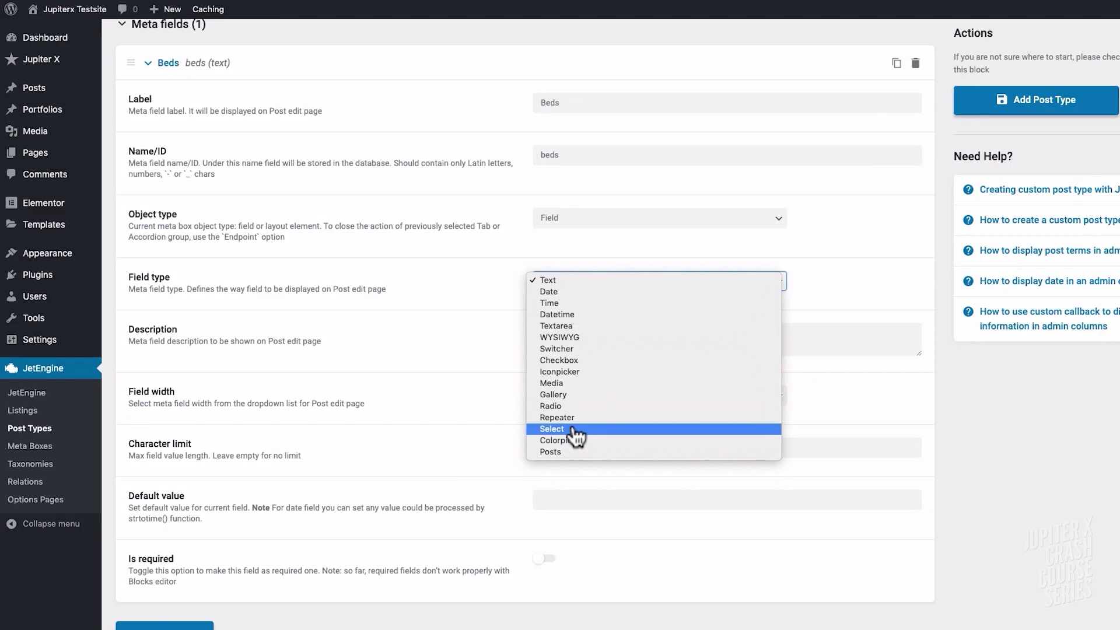
pyautogui.click(573, 431)
# - Add a Beds field option with the value single and the label Single
pyautogui.click(199, 353)
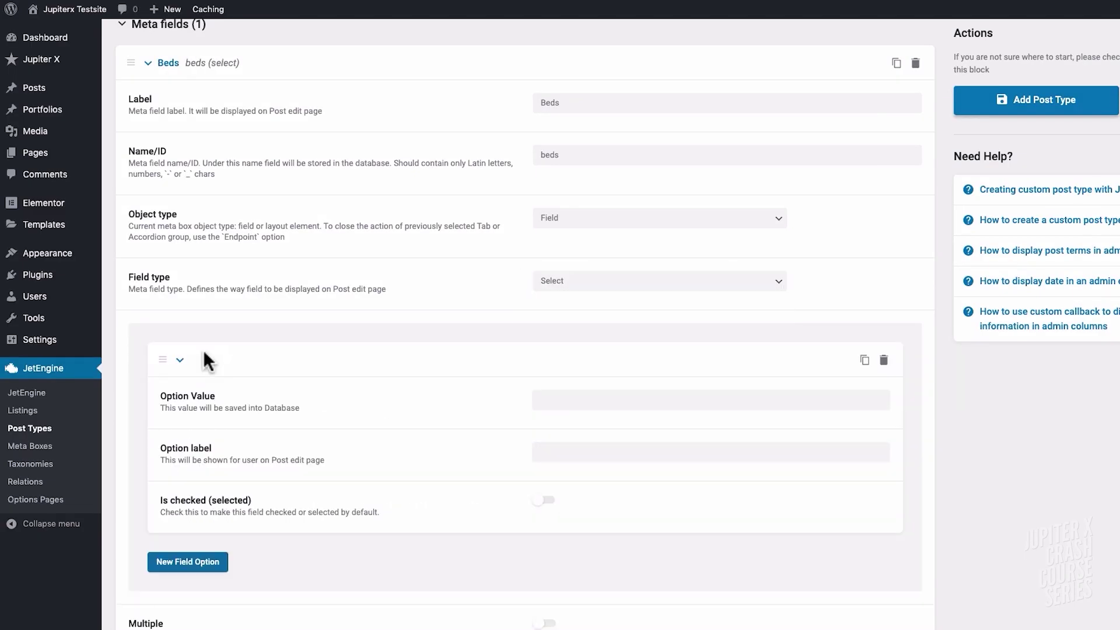
pyautogui.click(534, 401)
pyautogui.write('single')
pyautogui.press('Tab')
pyautogui.write('Single')
# - Collapse the Single option and add a second Beds field option for Double
pyautogui.click(188, 563)
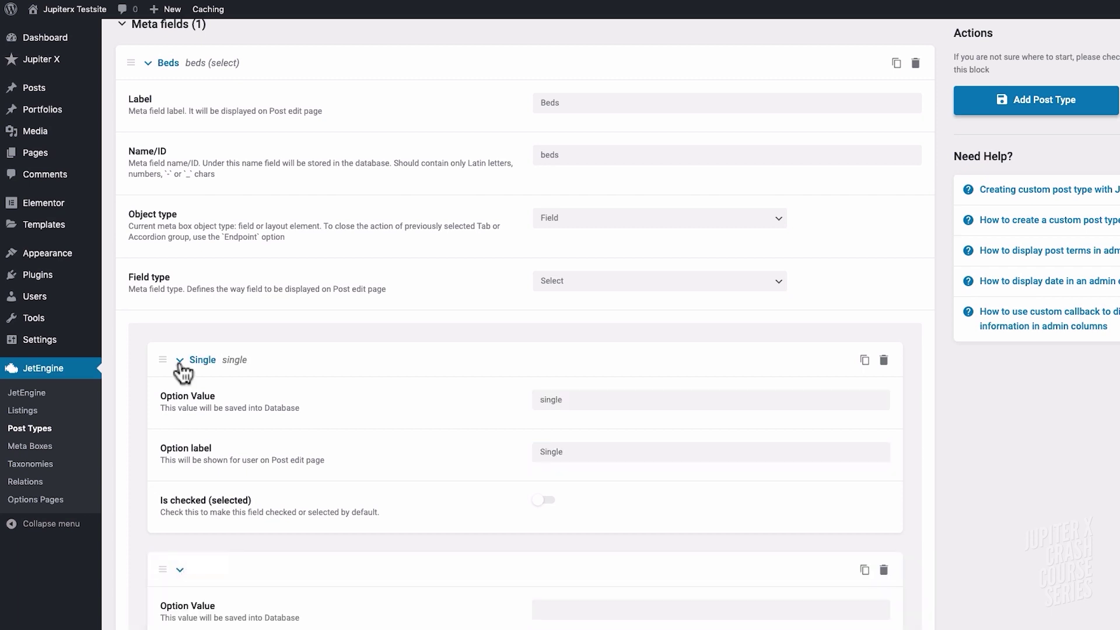
pyautogui.click(180, 360)
pyautogui.scroll(-2, 578, 373)
pyautogui.click(577, 374)
pyautogui.write('Double')
pyautogui.press('Tab')
pyautogui.write('double')
pyautogui.click(195, 333)
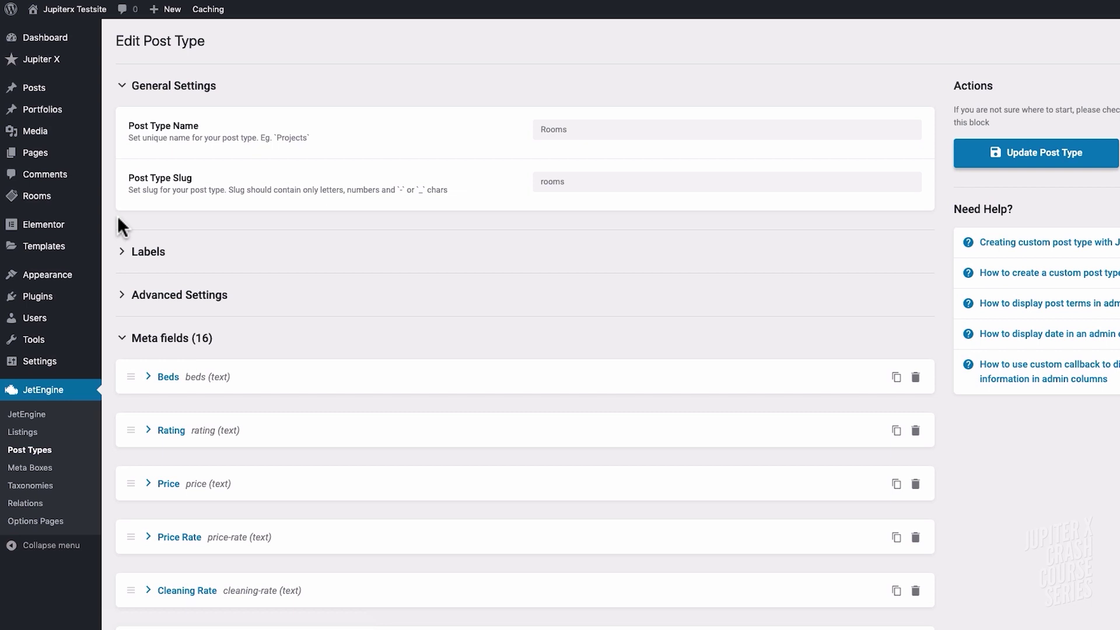
# - Add a room with Beds Single, Rating 8/10, Price 100, Price Rate 30, Cleaning Rate 40, Restaurant Rate 50, placeholder About Hotel text and the hotel's address
pyautogui.click(61, 203)
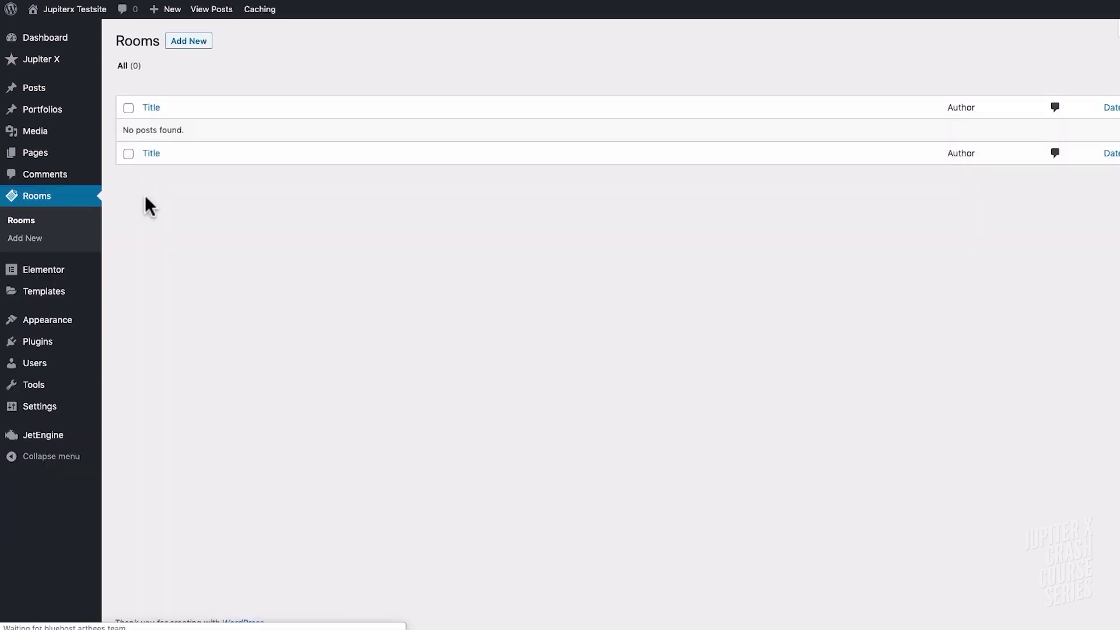
pyautogui.click(193, 47)
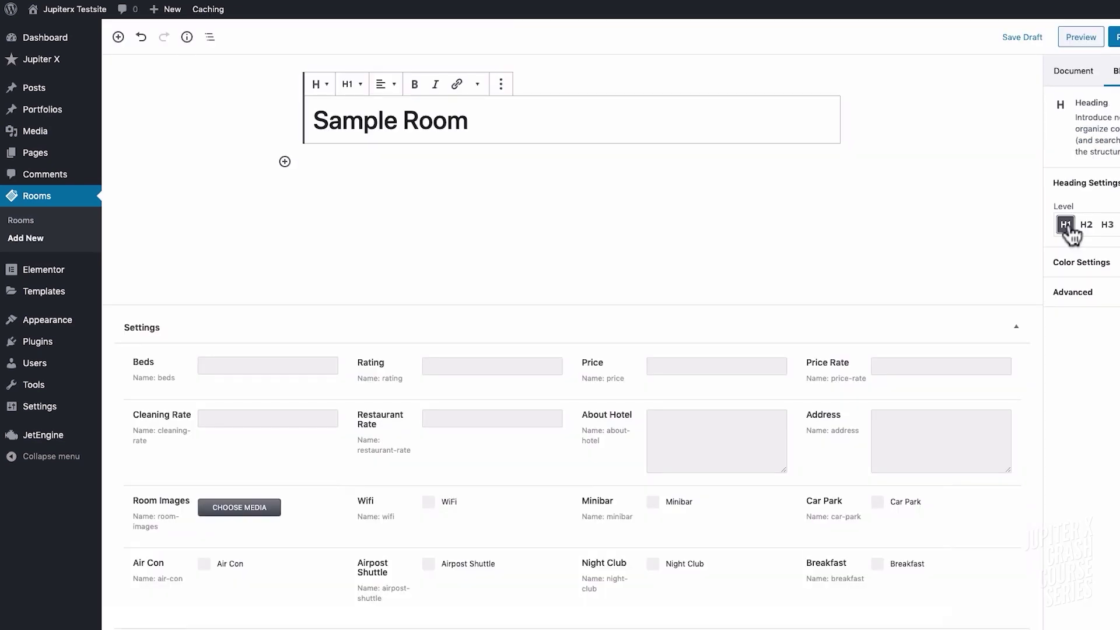
pyautogui.click(268, 365)
pyautogui.write('Single\t8/10\t100\t30\t40\t50')
pyautogui.hotkey('ctrl', 'v')
pyautogui.click(970, 418)
pyautogui.hotkey('ctrl', 'v')
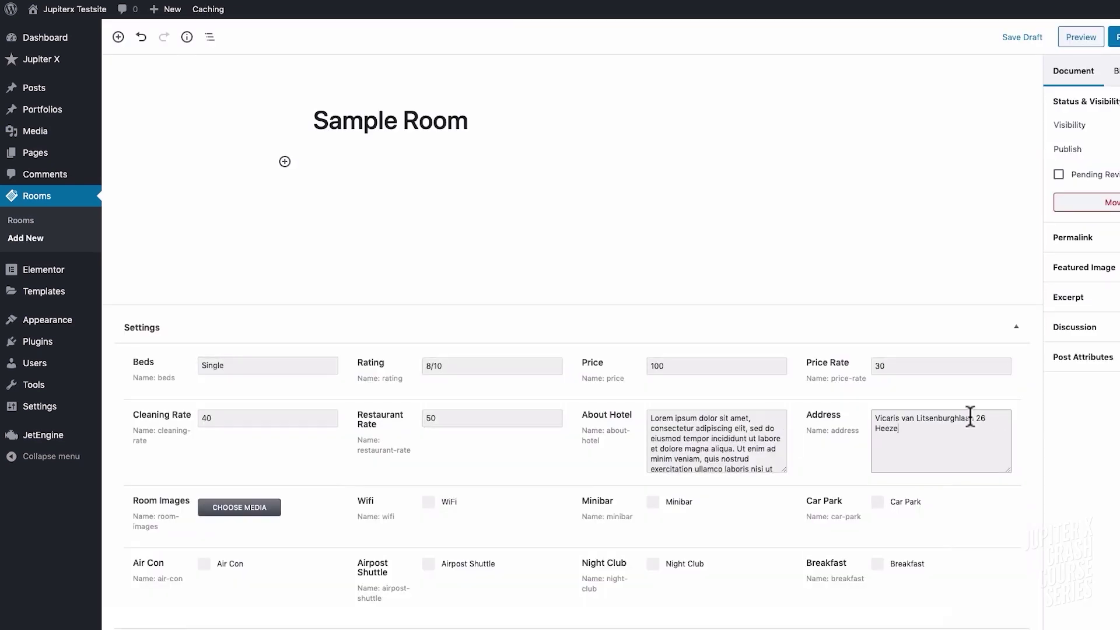
# - Add room images from the media library and enable the Wifi, Minibar and Car Park amenities for the sample room
pyautogui.click(247, 518)
pyautogui.click(1005, 460)
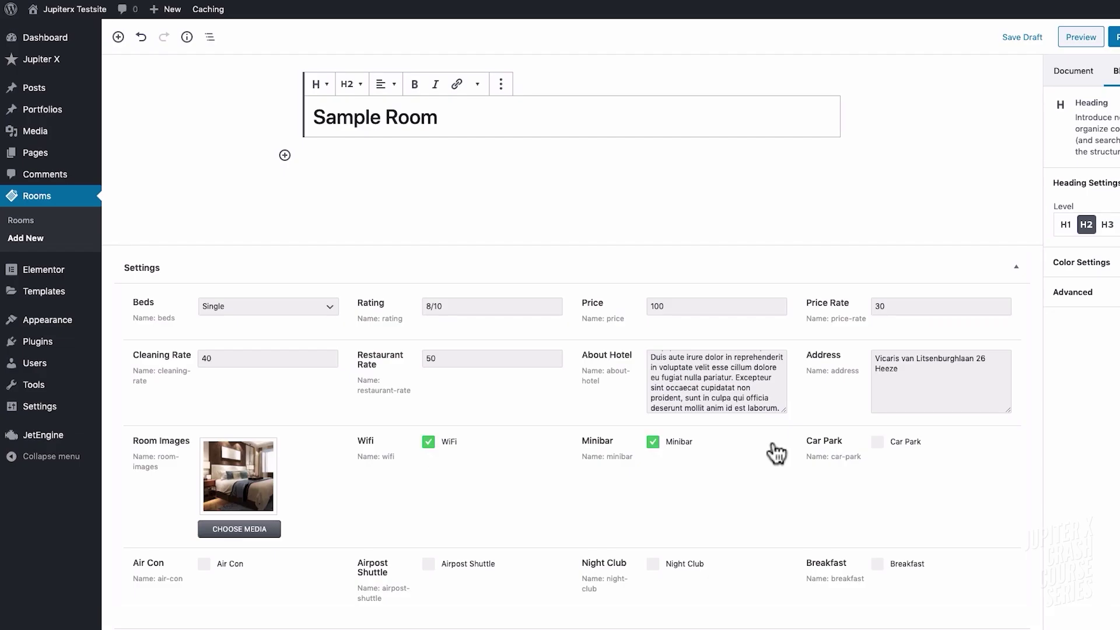
pyautogui.click(877, 441)
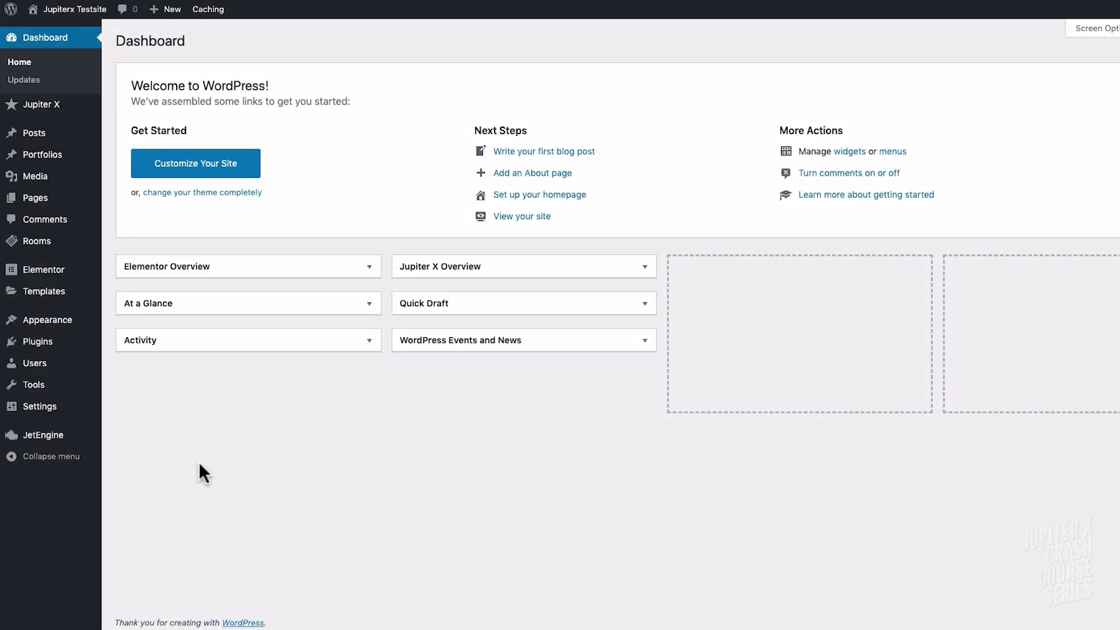
# - Create a new JetEngine listing item with Posts as the source, Rooms as the post type and Elementor as the listing view
pyautogui.moveTo(68, 441)
pyautogui.click(122, 458)
pyautogui.click(226, 46)
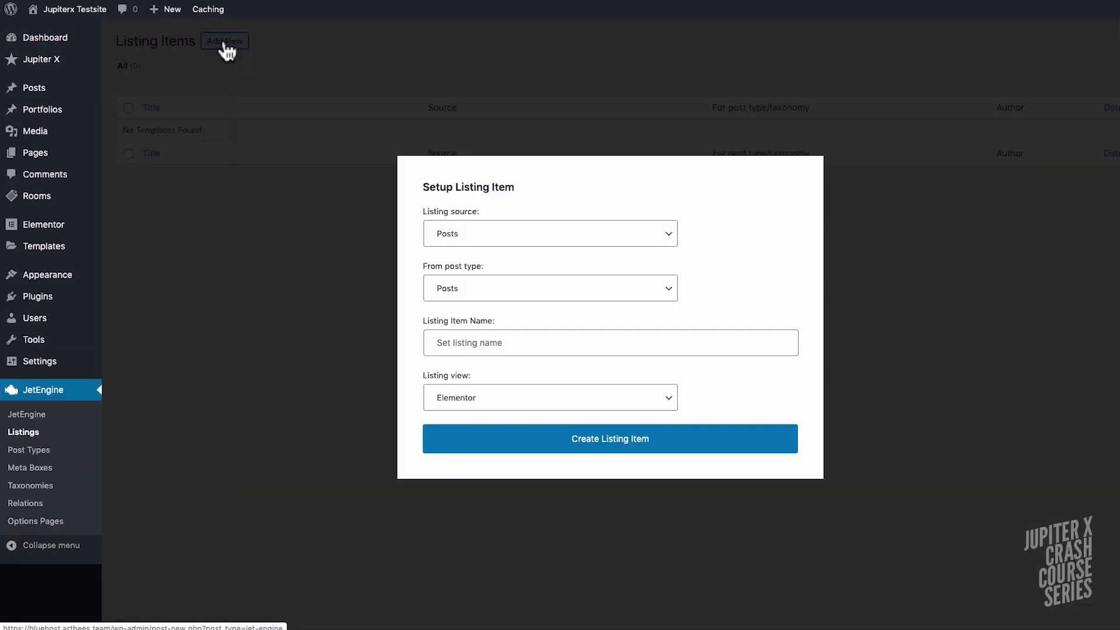
pyautogui.click(650, 294)
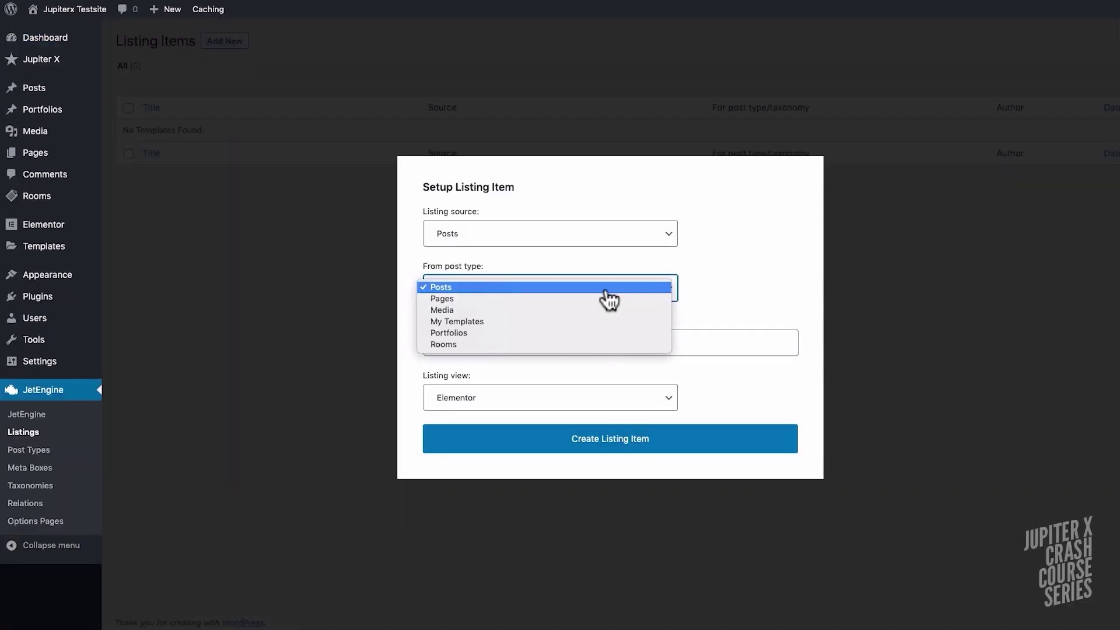
pyautogui.click(461, 345)
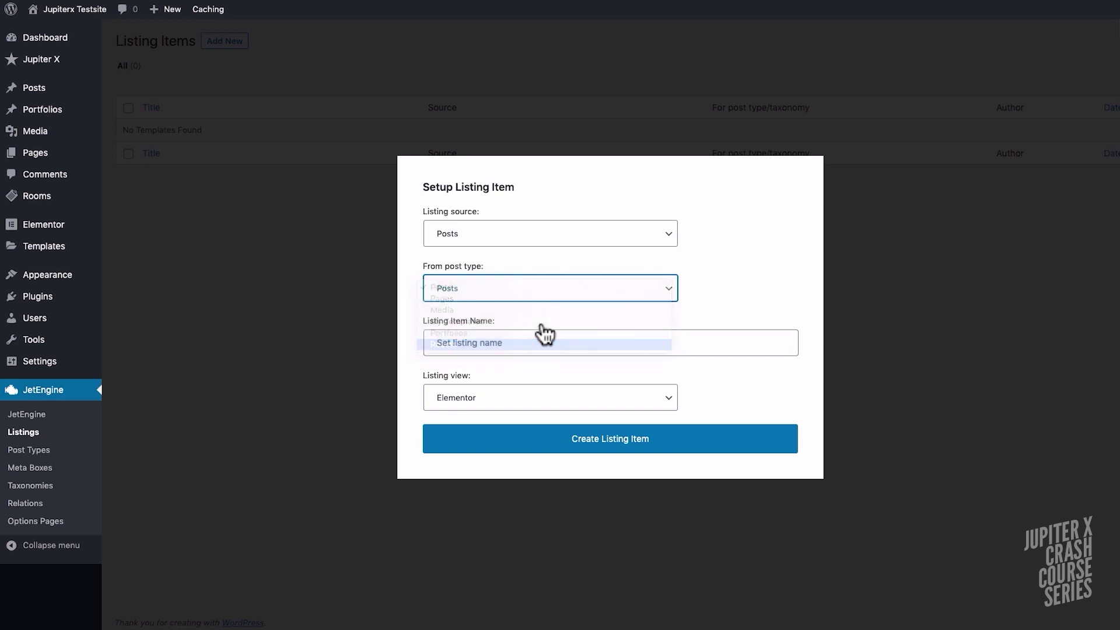
pyautogui.click(607, 448)
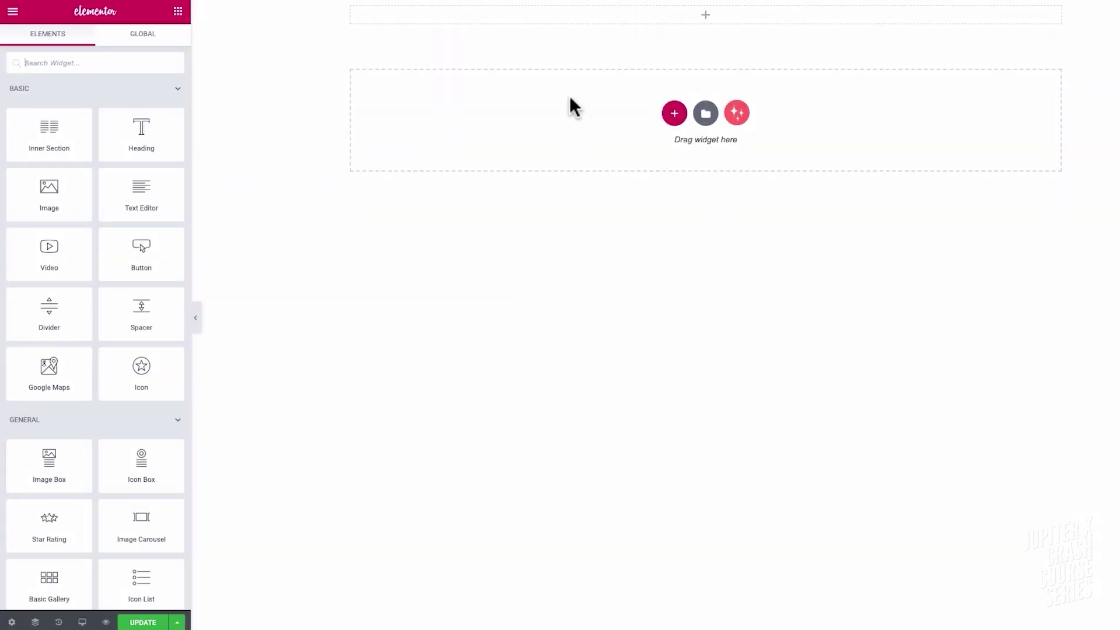
# - Unlink the empty section's margin values and set its top margin to 40 px
pyautogui.click(707, 8)
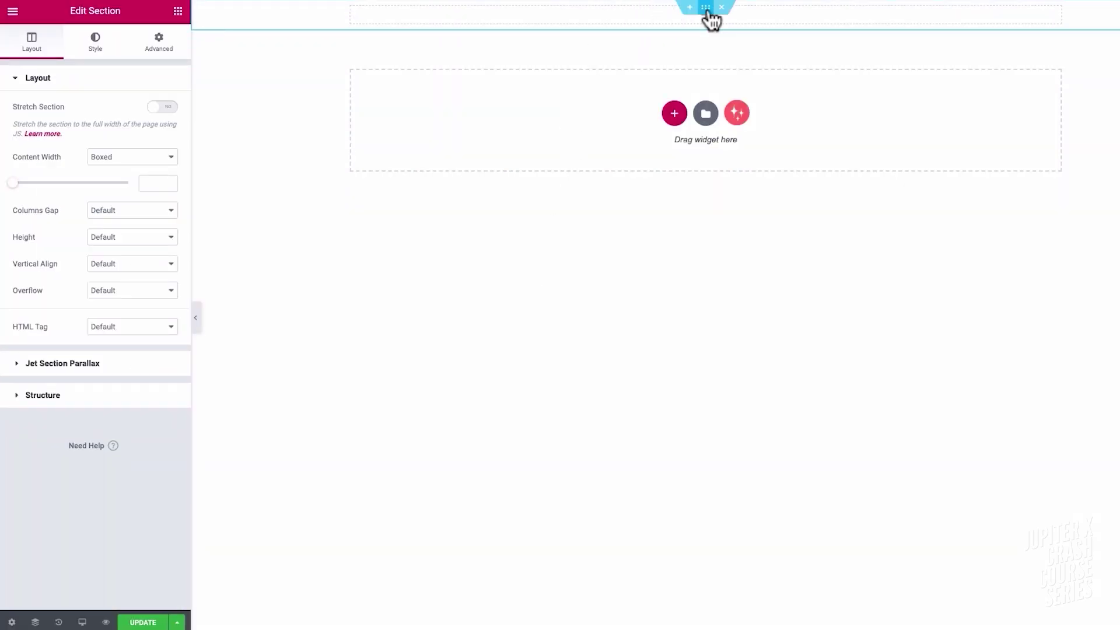
pyautogui.click(163, 42)
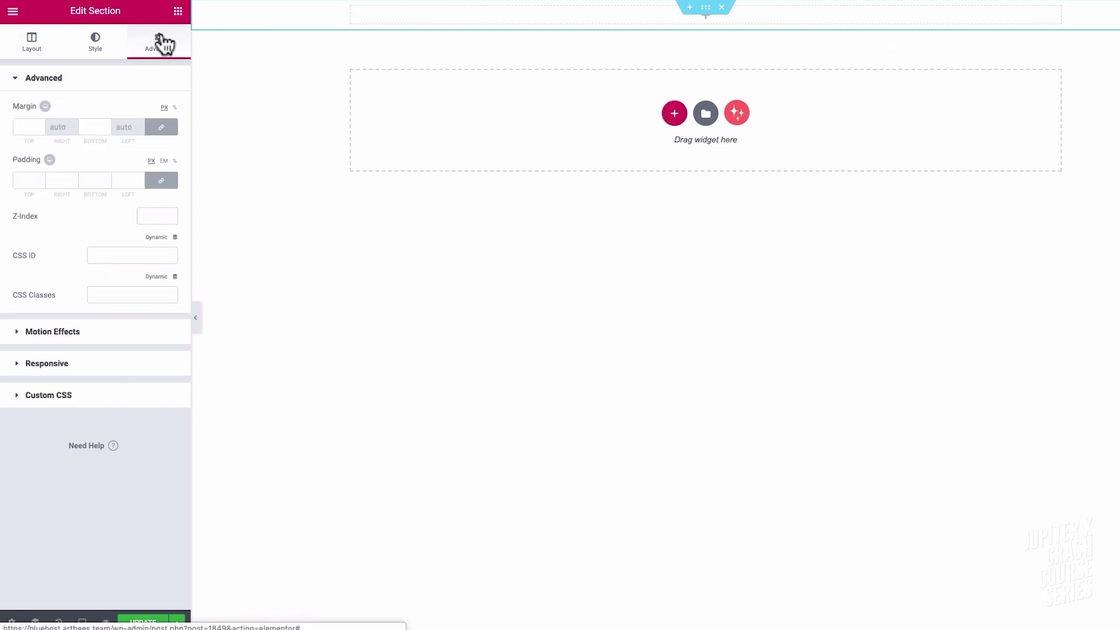
pyautogui.click(161, 126)
pyautogui.click(23, 127)
pyautogui.write('4')
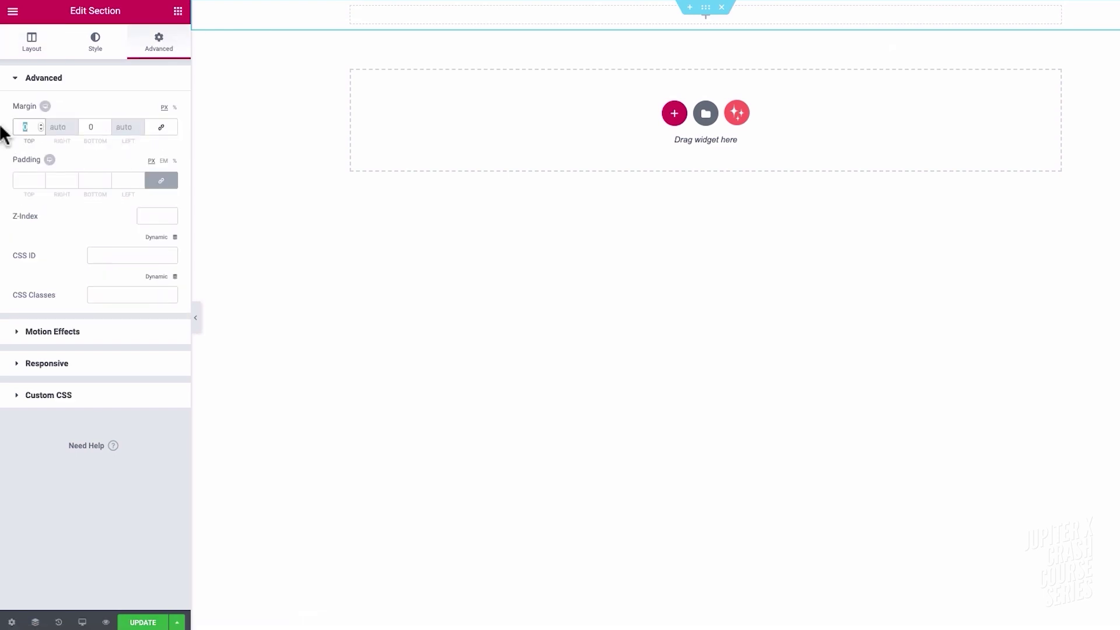
pyautogui.write('0')
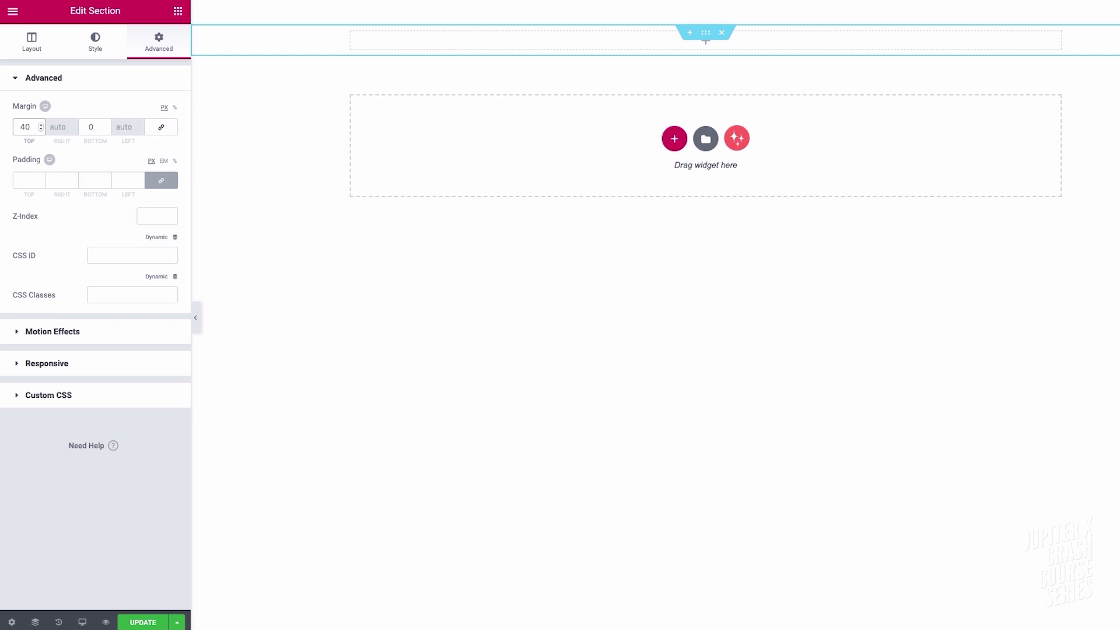
# - Find the Dynamic Field widget and place it in the empty section to show the room title
pyautogui.click(178, 11)
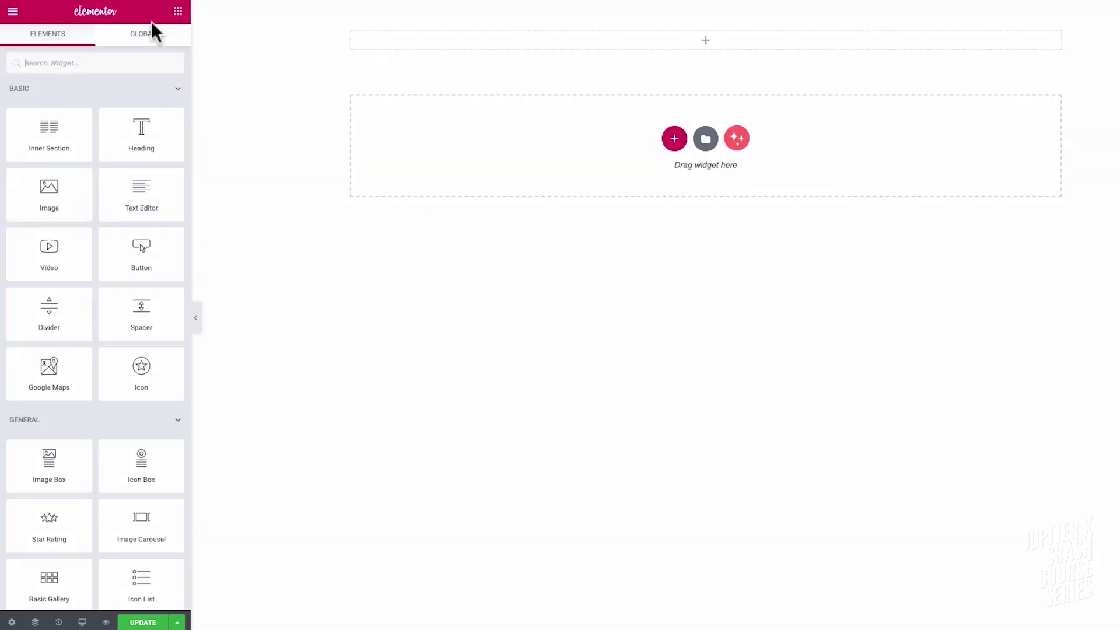
pyautogui.click(73, 63)
pyautogui.write('dynam')
pyautogui.moveTo(49, 106); pyautogui.dragTo(586, 39)
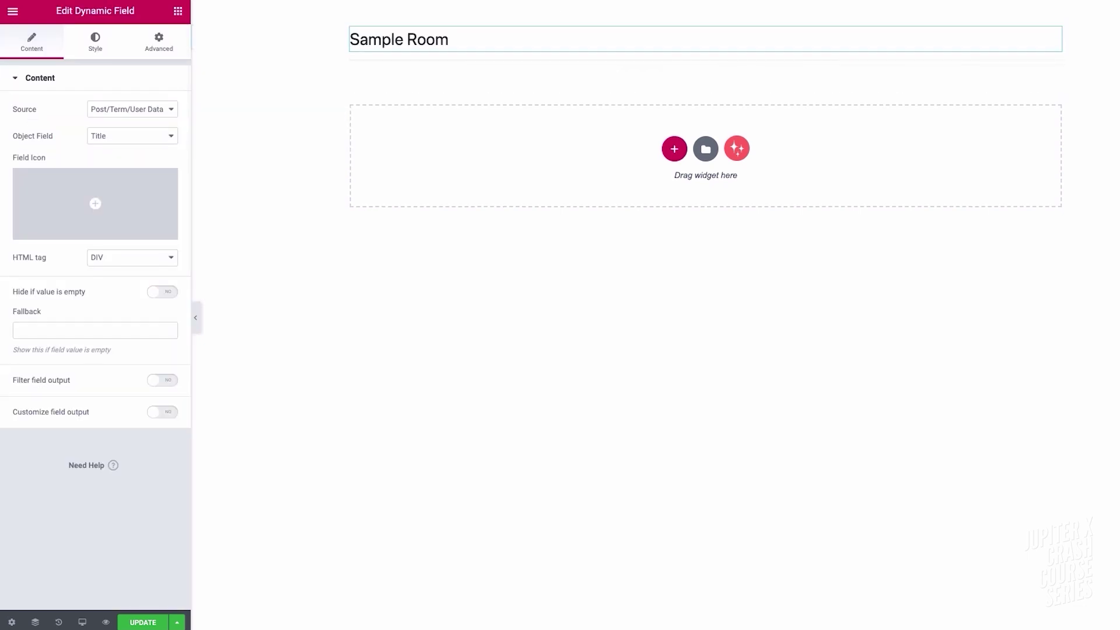
# - Set the title field's typography to the Muli font family, Bold weight and a size of 36 px
pyautogui.click(95, 42)
pyautogui.click(162, 136)
pyautogui.click(124, 170)
pyautogui.write('muli')
pyautogui.press('Return')
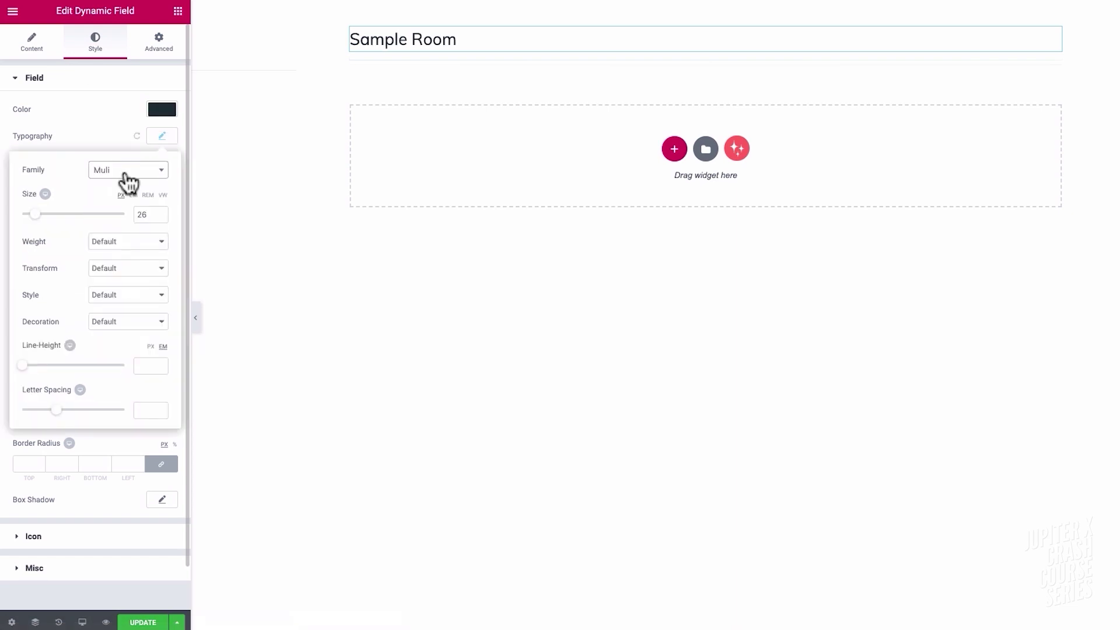
pyautogui.click(114, 246)
pyautogui.click(110, 267)
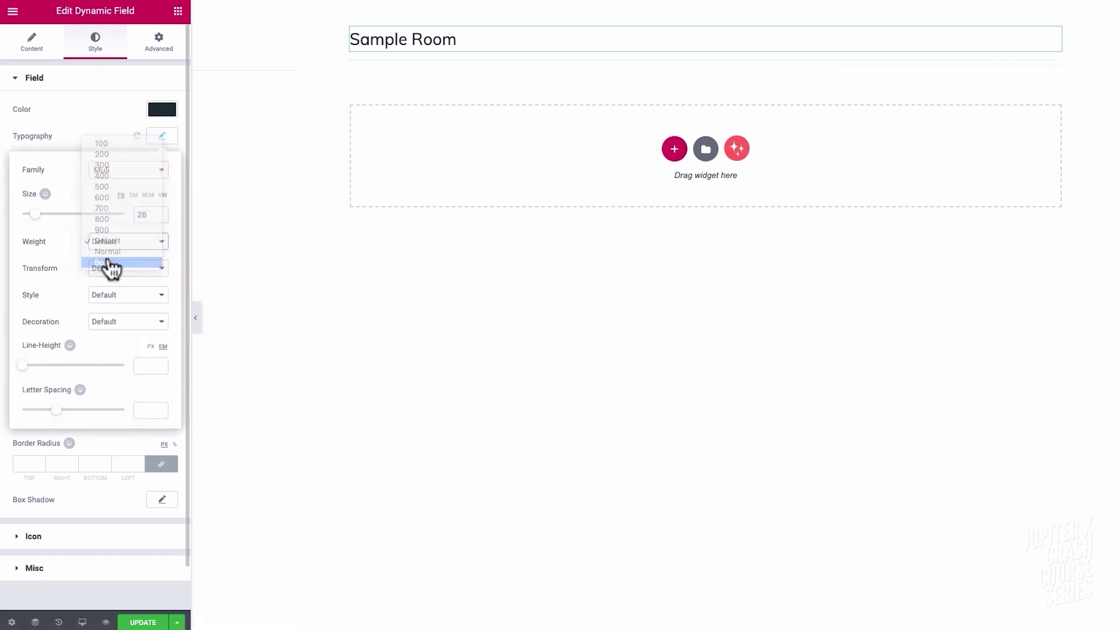
pyautogui.doubleClick(146, 215)
pyautogui.write('36')
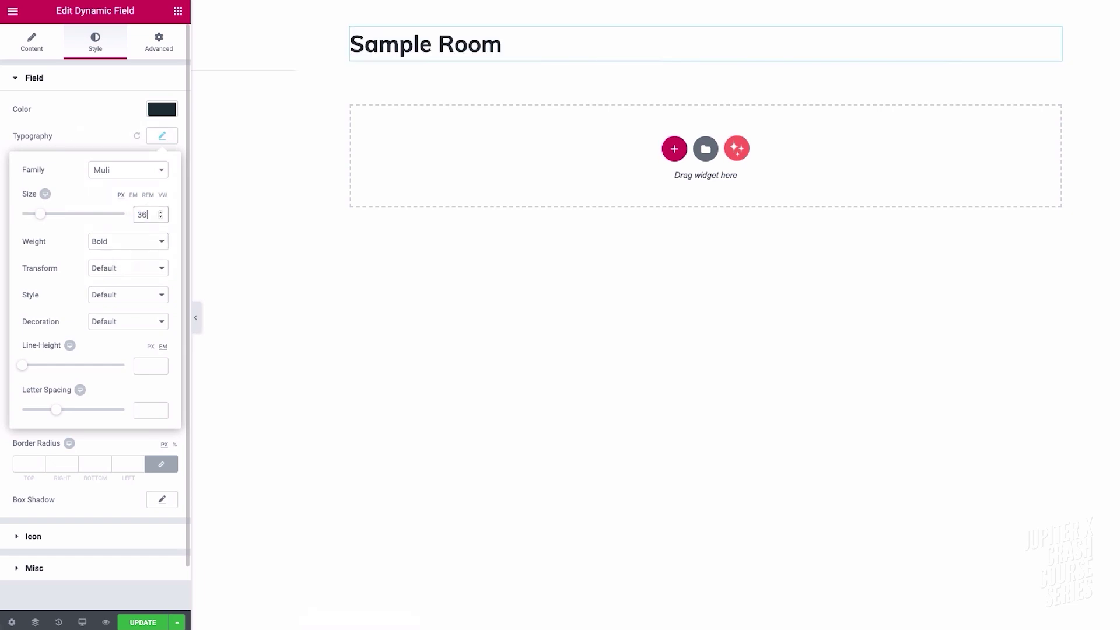
pyautogui.click(32, 42)
pyautogui.click(105, 111)
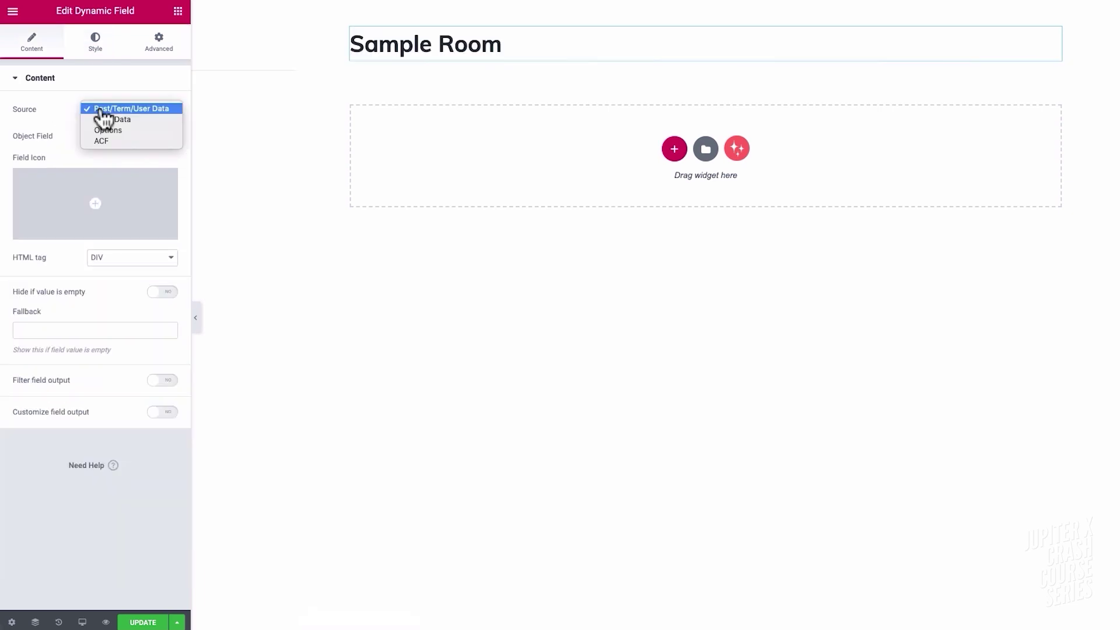
pyautogui.click(63, 106)
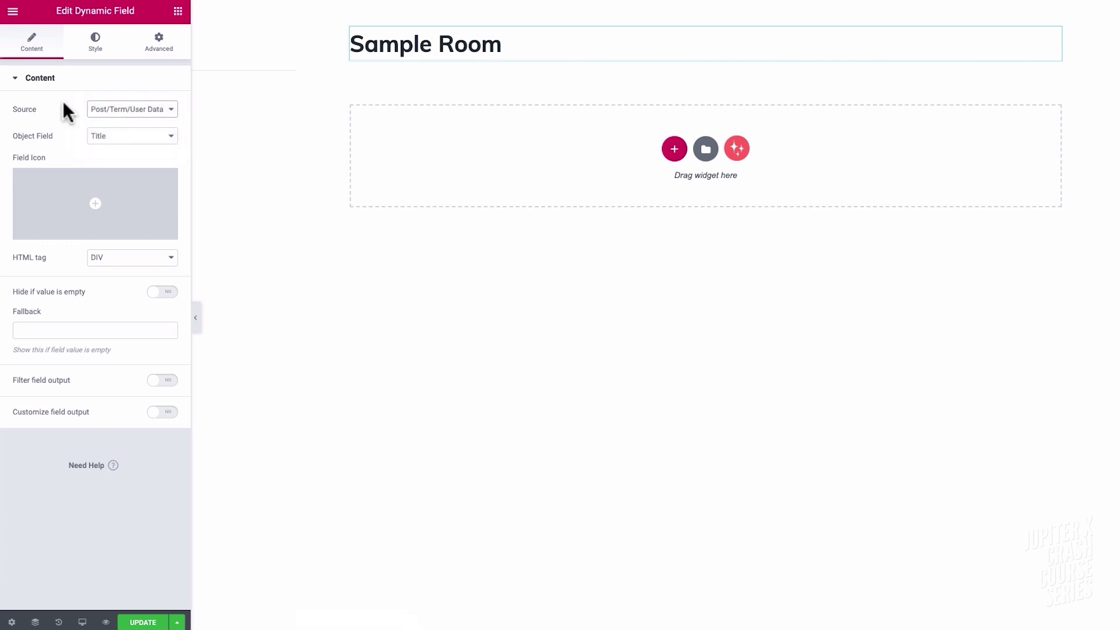
pyautogui.click(100, 135)
pyautogui.click(48, 130)
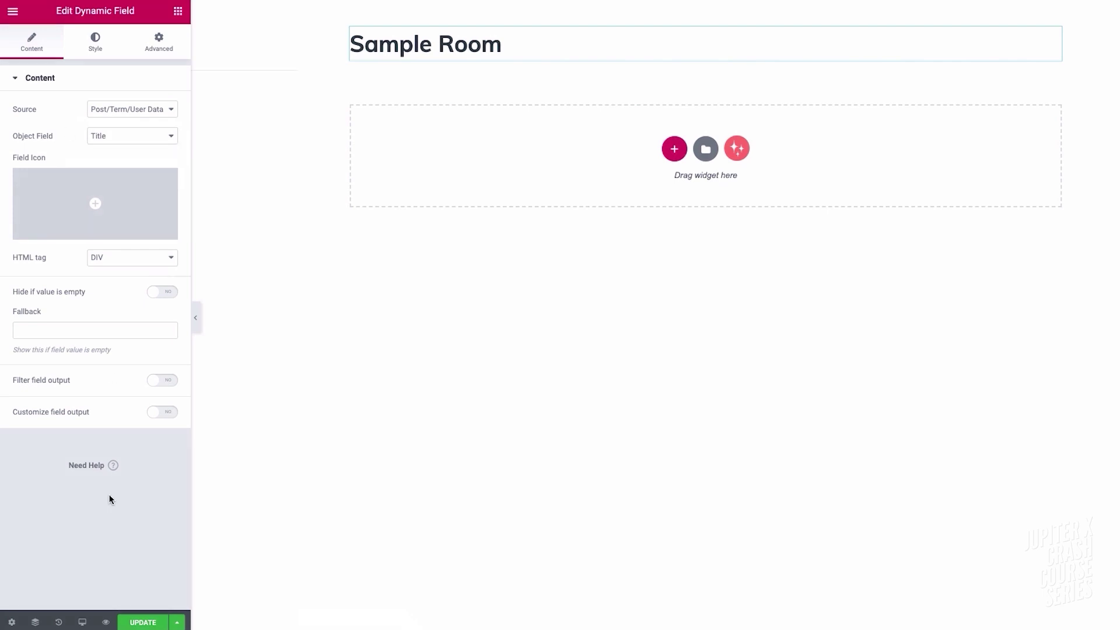
# - Save the listing template and exit the editor to the WordPress dashboard
pyautogui.click(143, 622)
pyautogui.click(13, 11)
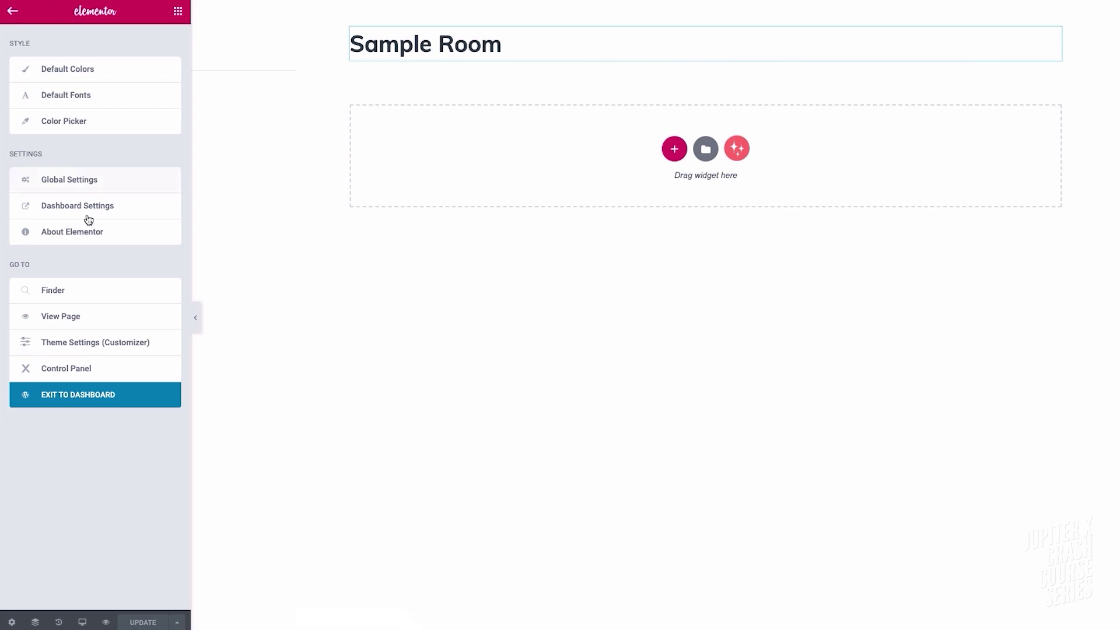
pyautogui.click(104, 399)
# - Enable the JetEngine modules Slider Gallery and Grid Gallery for the Dynamic Field widget, and save the module settings
pyautogui.moveTo(33, 445)
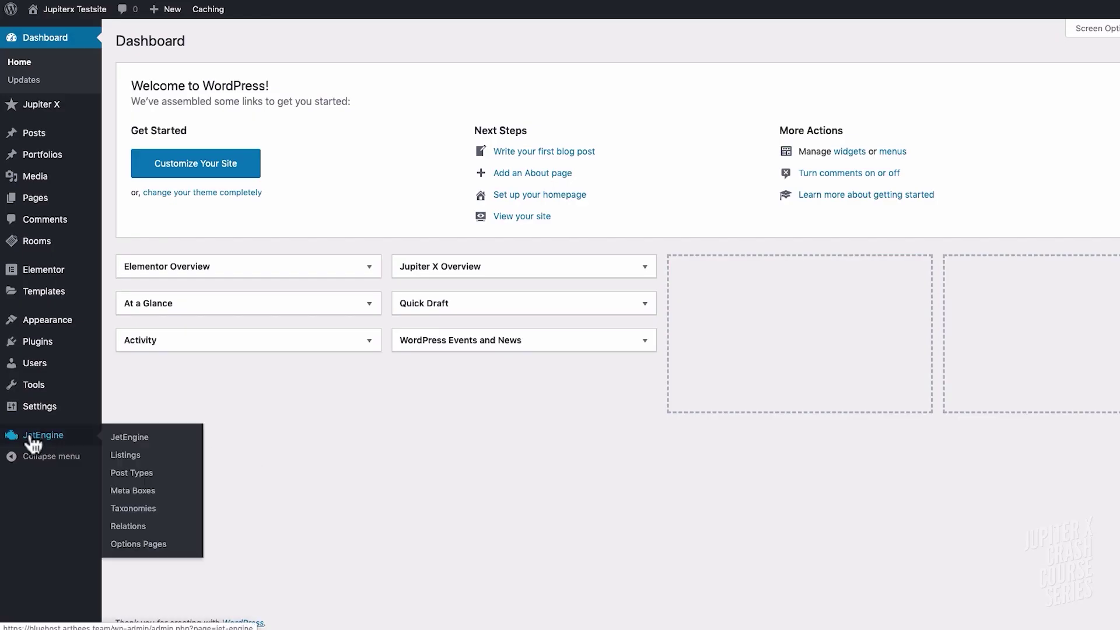
pyautogui.click(124, 439)
pyautogui.click(287, 167)
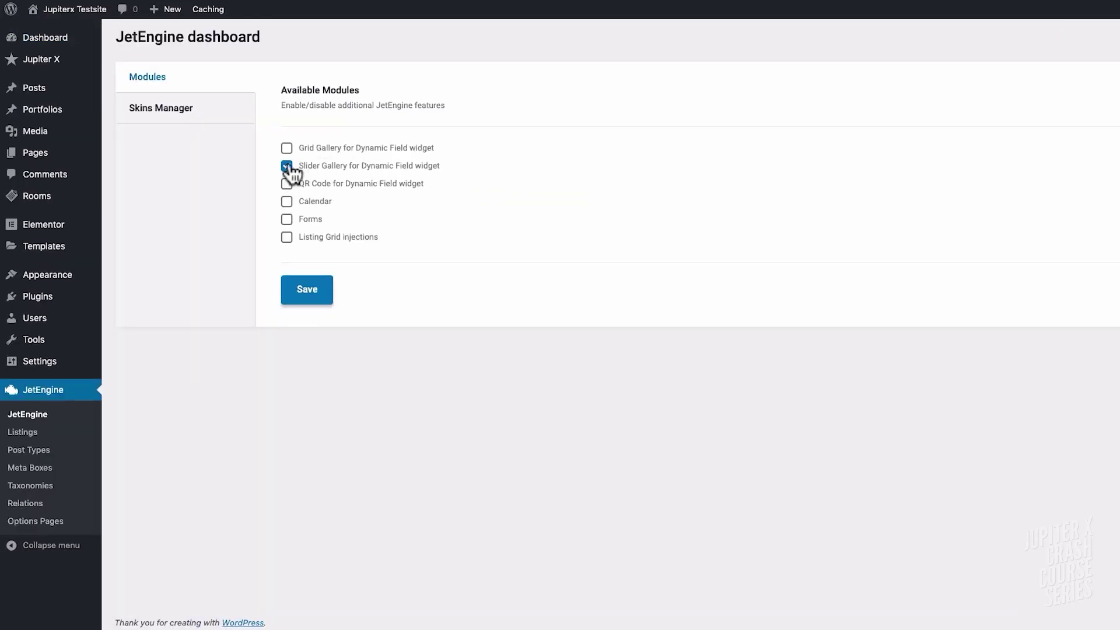
pyautogui.click(288, 149)
pyautogui.click(323, 303)
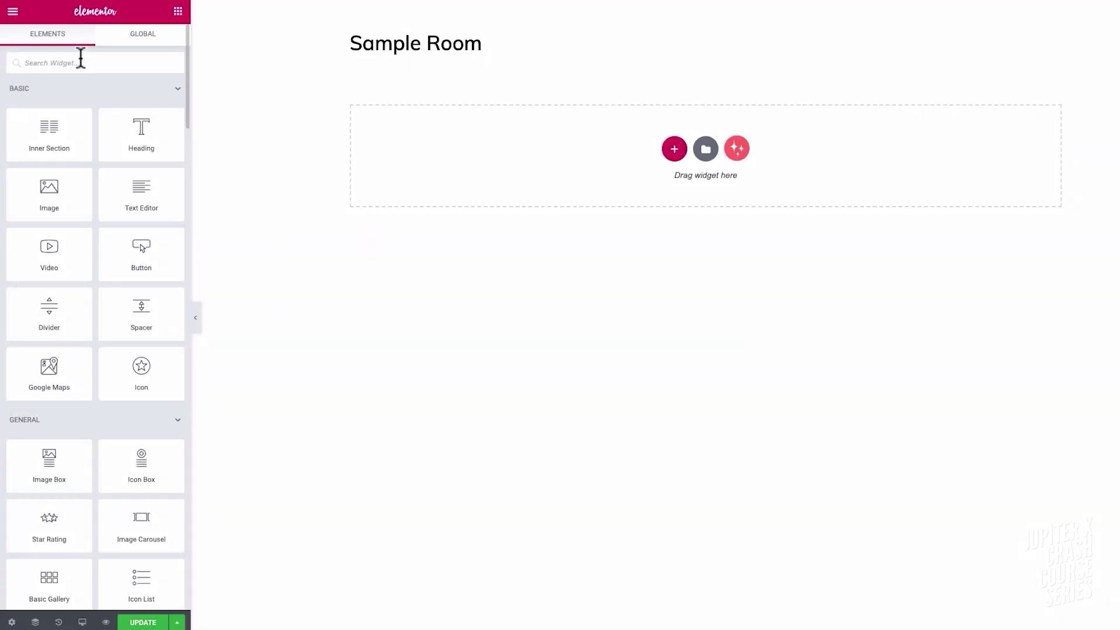
# - Find the Dynamic Field widget again and place a second one below the room title
pyautogui.click(80, 63)
pyautogui.write('dynami')
pyautogui.moveTo(49, 105); pyautogui.dragTo(568, 54)
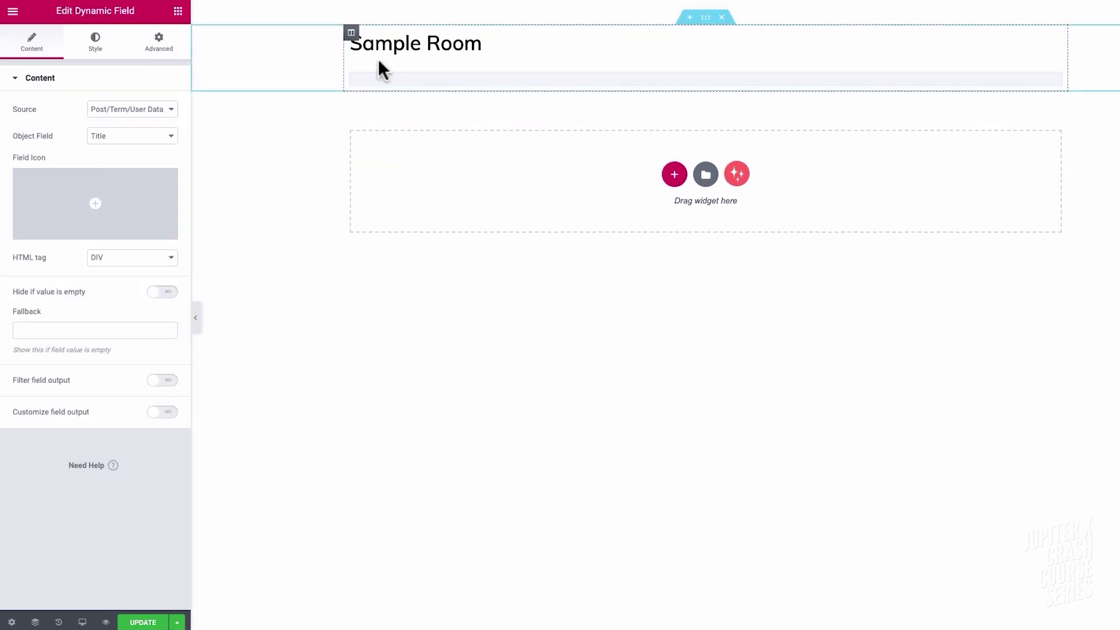
# - Set the second Dynamic Field's source to Meta Data and its meta field to Room Images
pyautogui.click(140, 112)
pyautogui.click(140, 120)
pyautogui.click(170, 136)
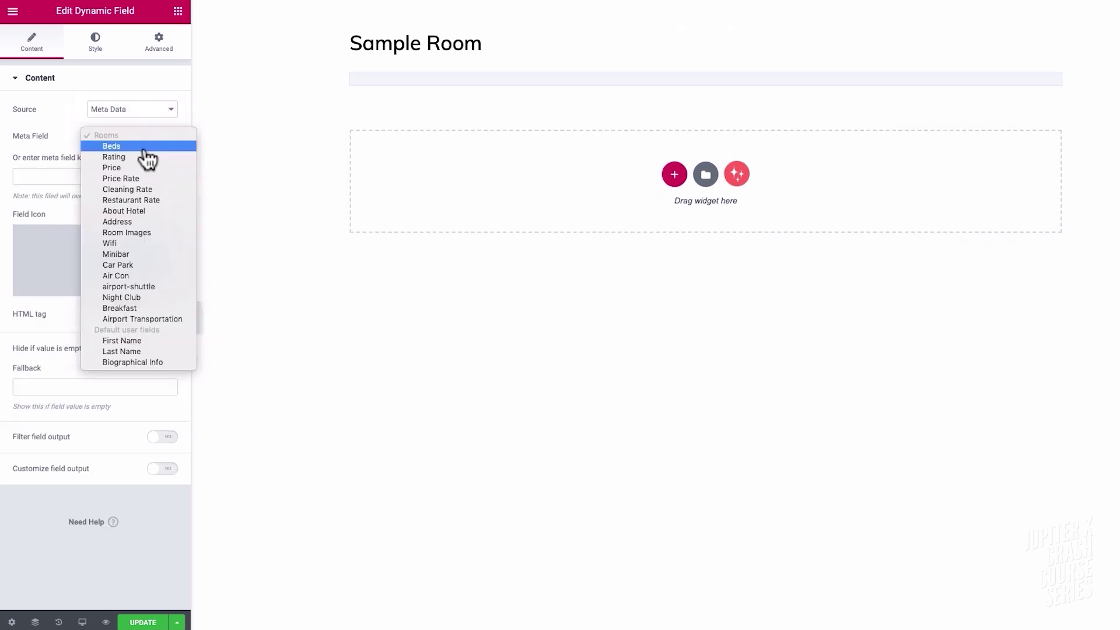
pyautogui.click(159, 233)
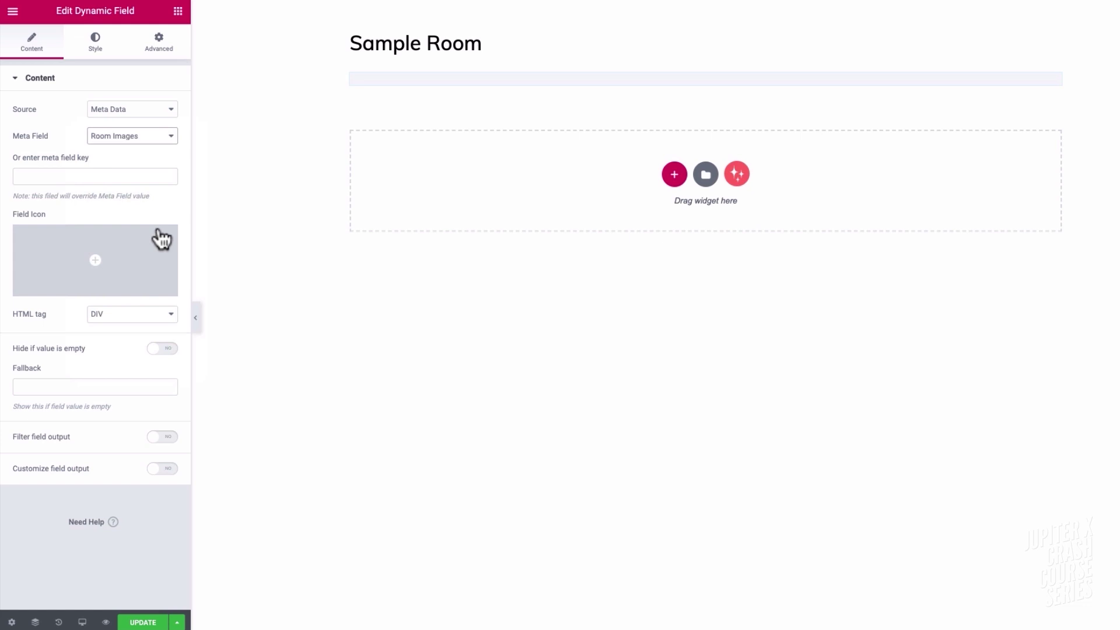
# - Filter the Room Images field's output with the Images gallery slider callback and turn on its lightbox
pyautogui.click(169, 439)
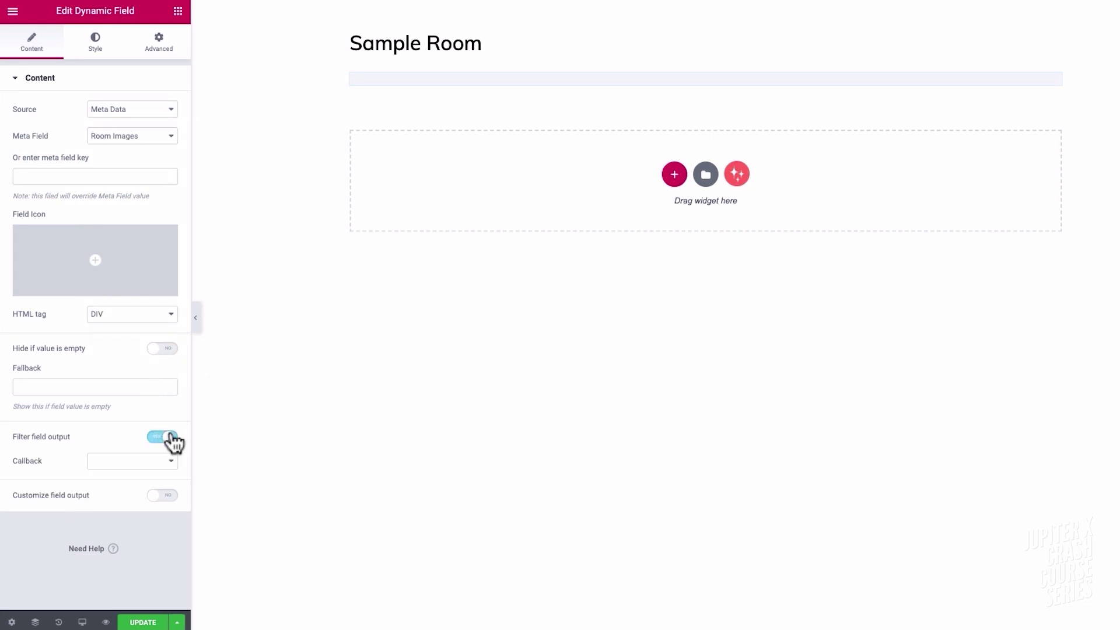
pyautogui.click(157, 463)
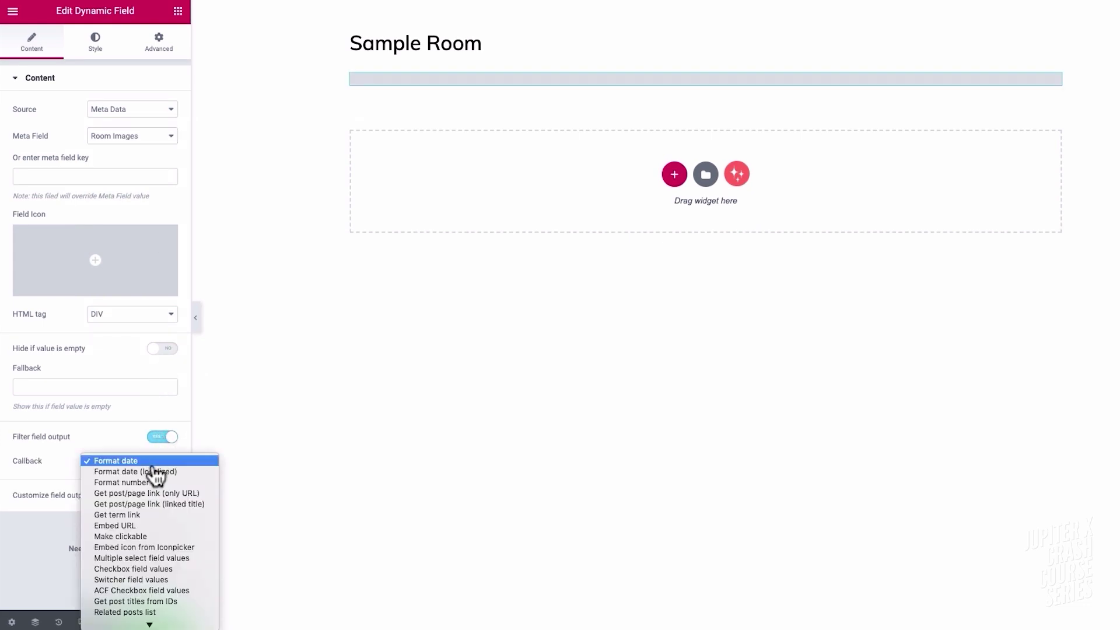
pyautogui.scroll(-2, 161, 607)
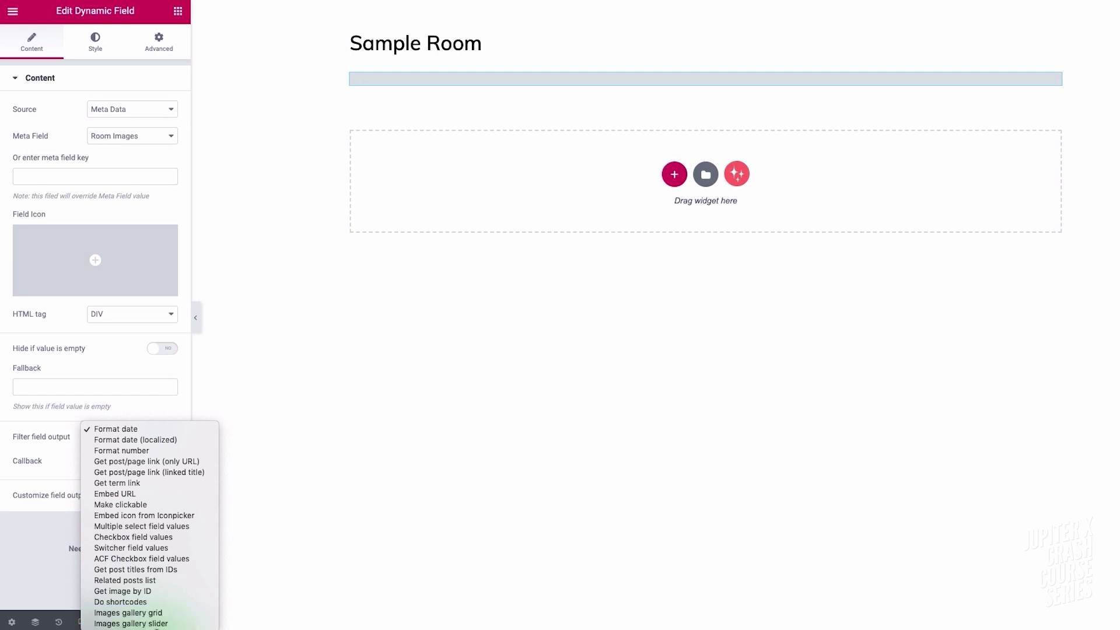
pyautogui.click(160, 624)
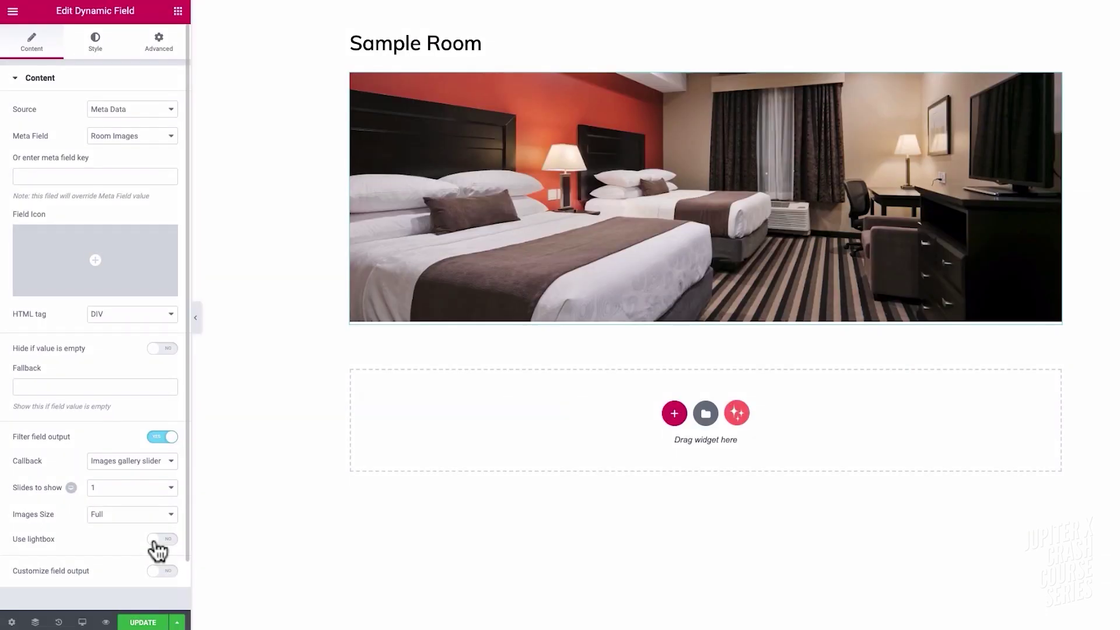
pyautogui.click(155, 541)
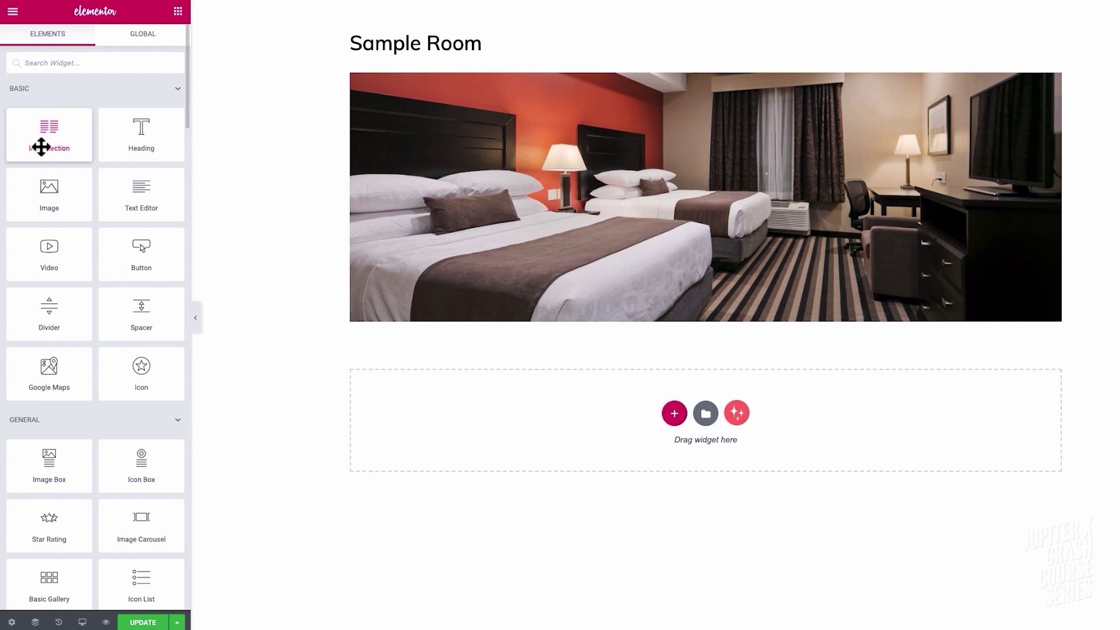
# - Insert an inner section below the image slider and extend it to three columns
pyautogui.moveTo(40, 147); pyautogui.dragTo(508, 326)
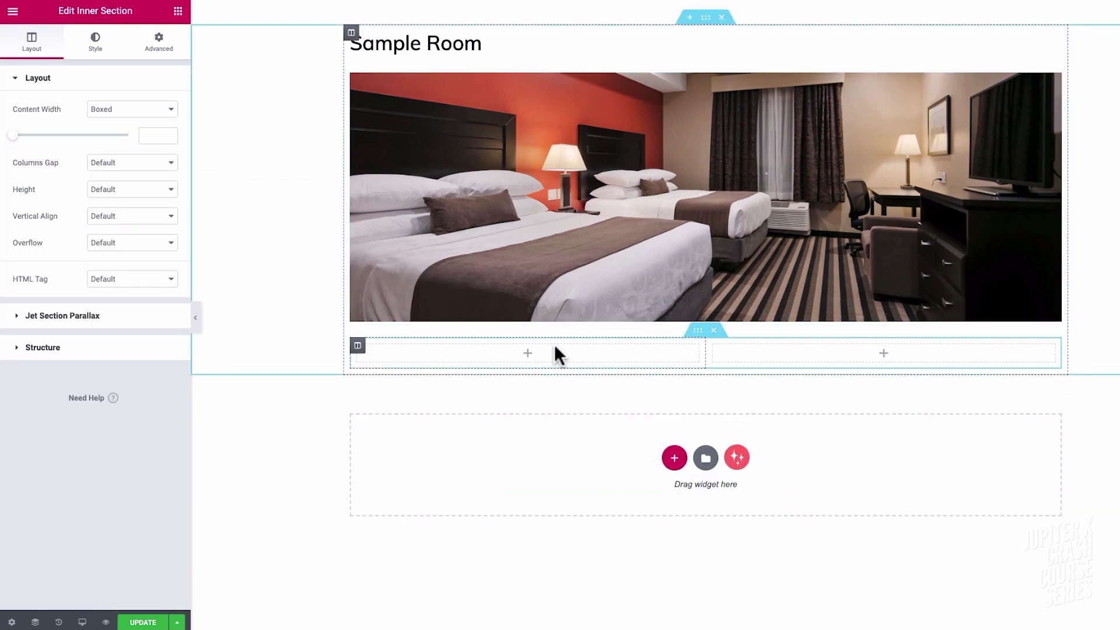
pyautogui.click(358, 345)
pyautogui.rightClick(356, 350)
pyautogui.click(407, 404)
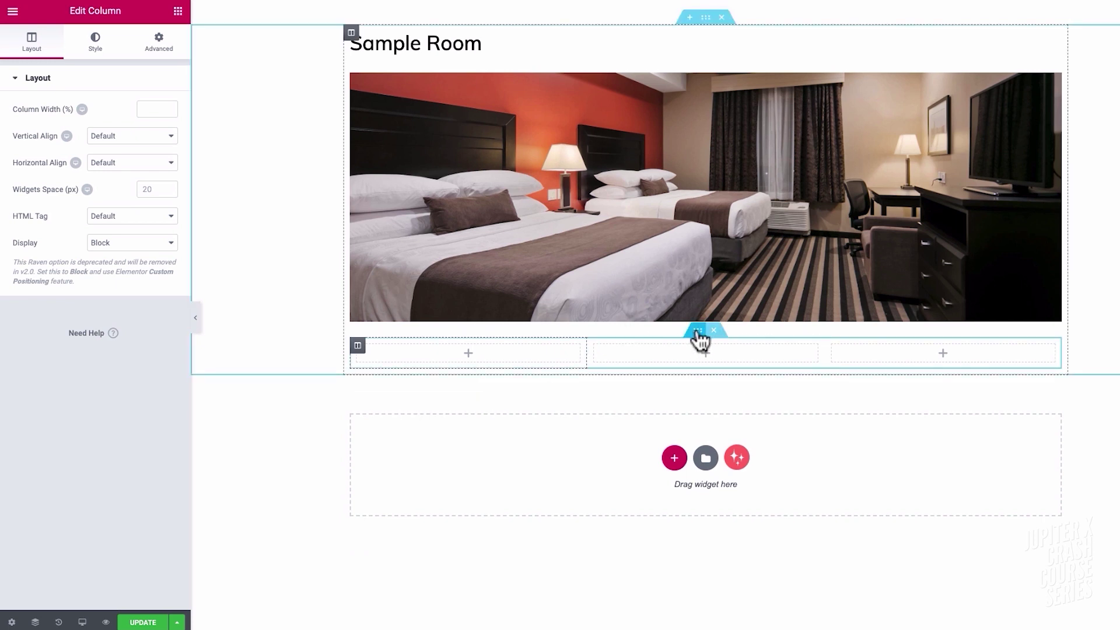
# - Change the inner section's structure to 50, 25, 25 and resize its middle column to 15% and third to 35%
pyautogui.click(699, 332)
pyautogui.click(12, 350)
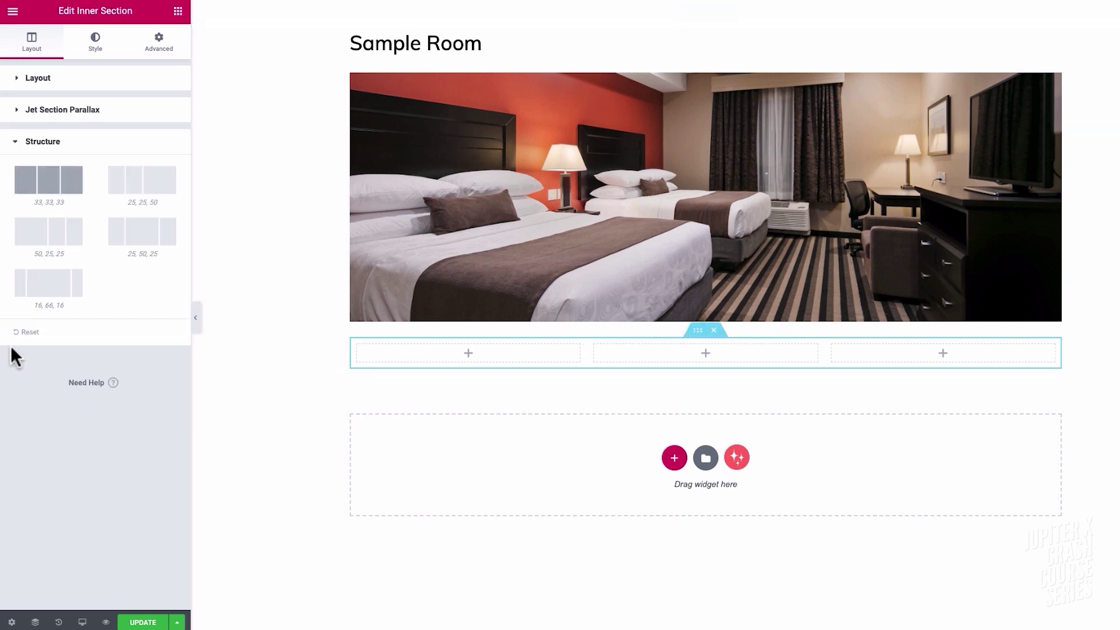
pyautogui.click(53, 234)
pyautogui.moveTo(880, 358); pyautogui.dragTo(814, 362)
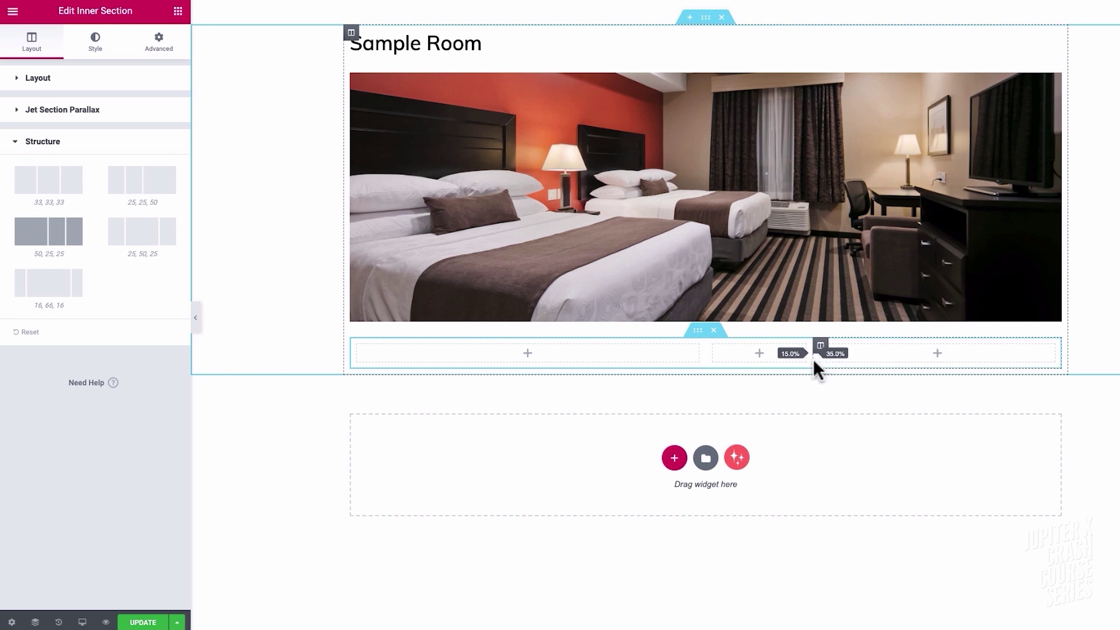
pyautogui.moveTo(815, 360); pyautogui.dragTo(815, 360)
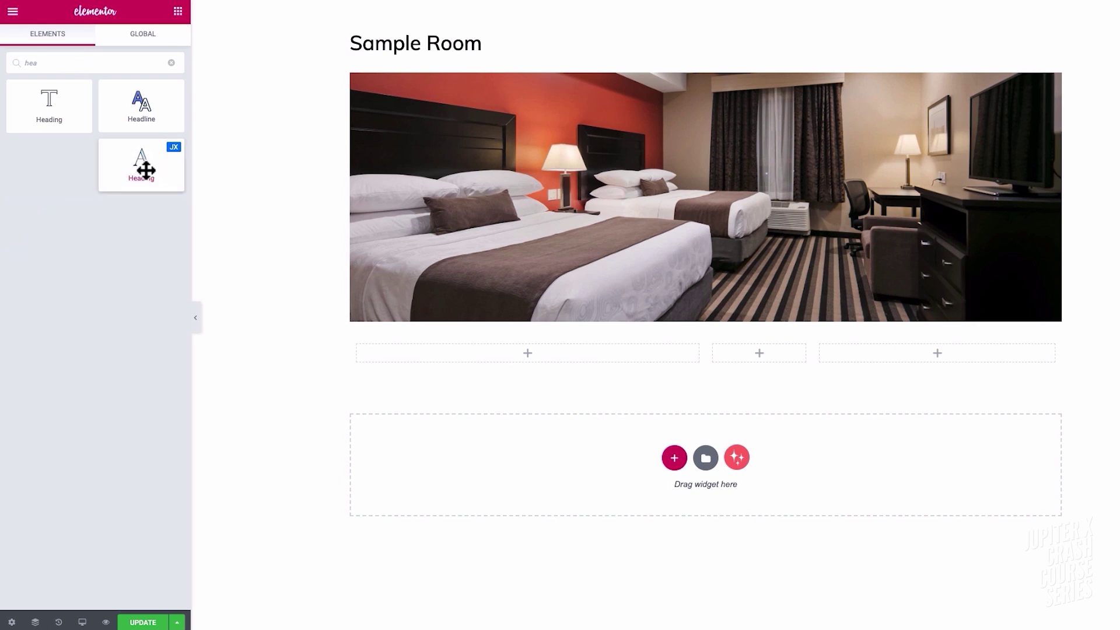
# - Place a JX Heading widget in the inner section's first column and title it "About This Room"
pyautogui.moveTo(146, 170); pyautogui.dragTo(540, 363)
pyautogui.moveTo(128, 125); pyautogui.dragTo(6, 116)
pyautogui.write('About This Room')
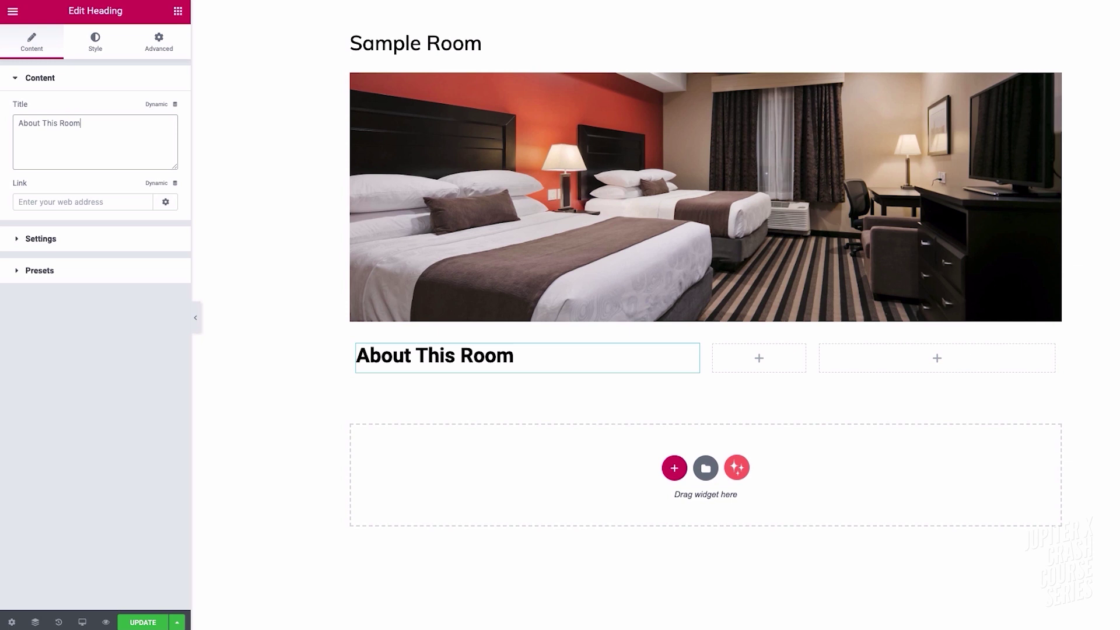
# - Find the Dynamic Field widget and place it below the "About This Room" heading
pyautogui.click(178, 10)
pyautogui.click(68, 62)
pyautogui.write('dynamic')
pyautogui.moveTo(49, 105); pyautogui.dragTo(513, 379)
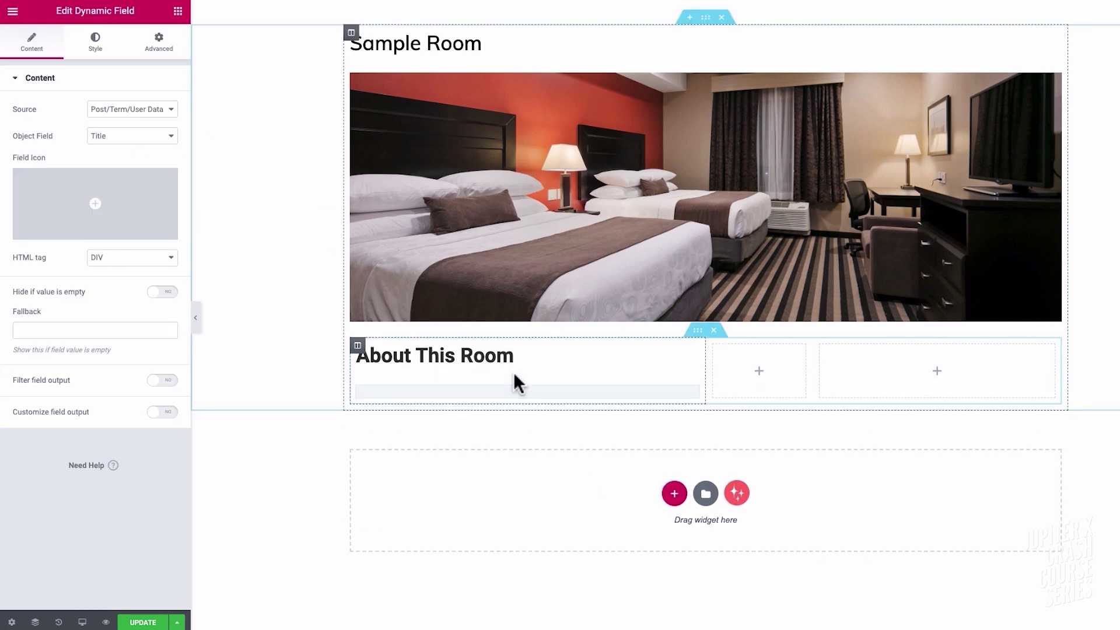
# - Set the new Dynamic Field's source to Meta Data and its meta field to About Hotel
pyautogui.click(119, 109)
pyautogui.click(132, 118)
pyautogui.click(106, 138)
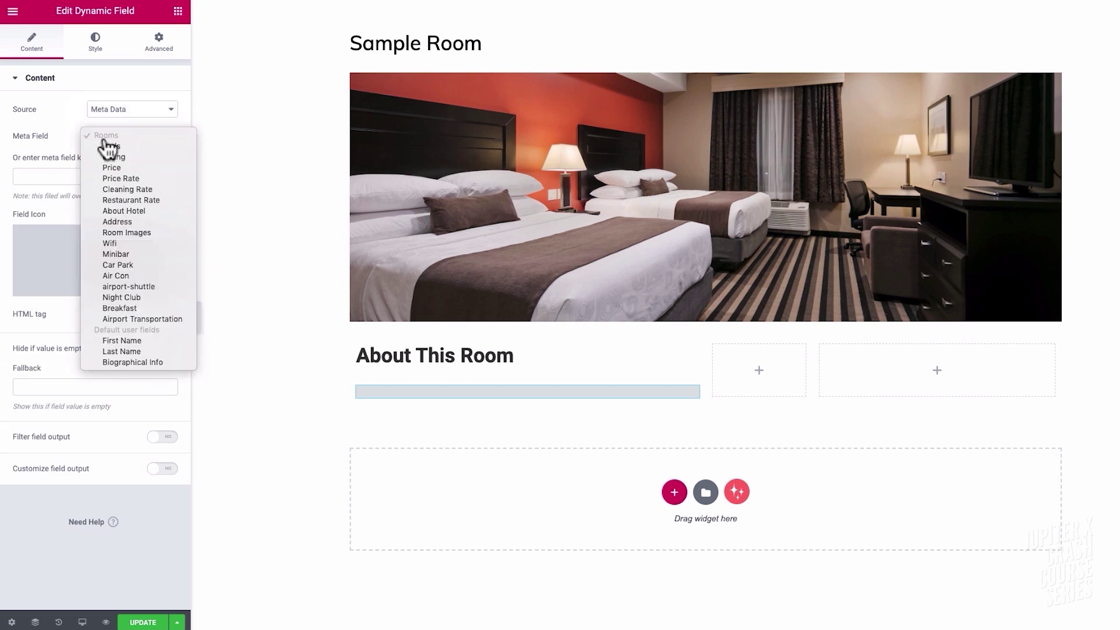
pyautogui.click(157, 216)
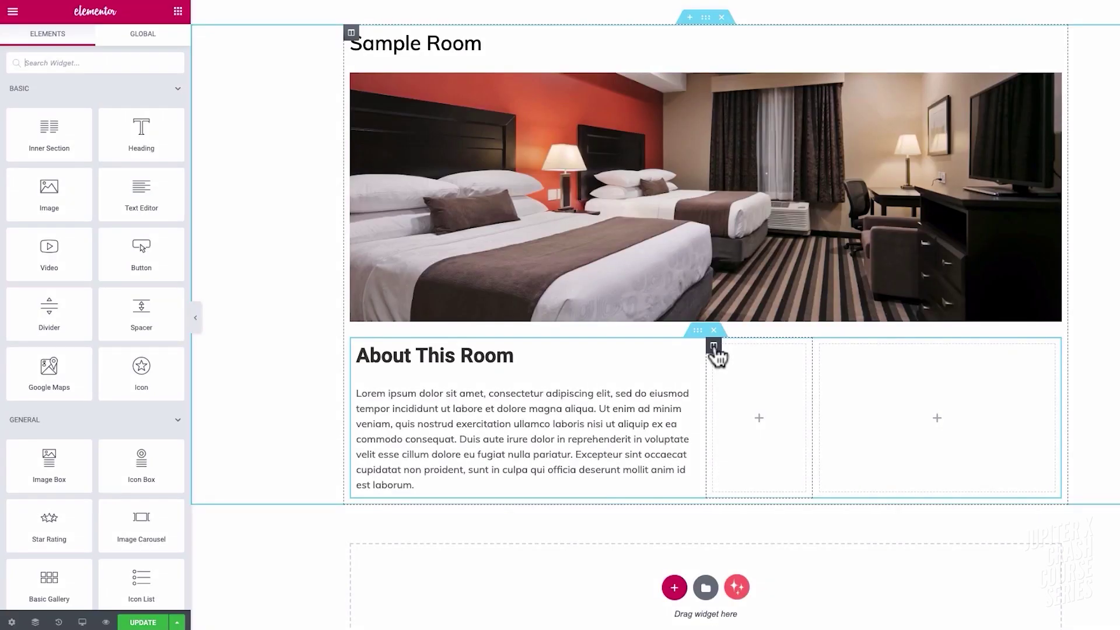
# - Give the middle column a 10 px left margin and 32 px top padding, with the other sides at 0
pyautogui.click(714, 347)
pyautogui.click(161, 51)
pyautogui.write('10')
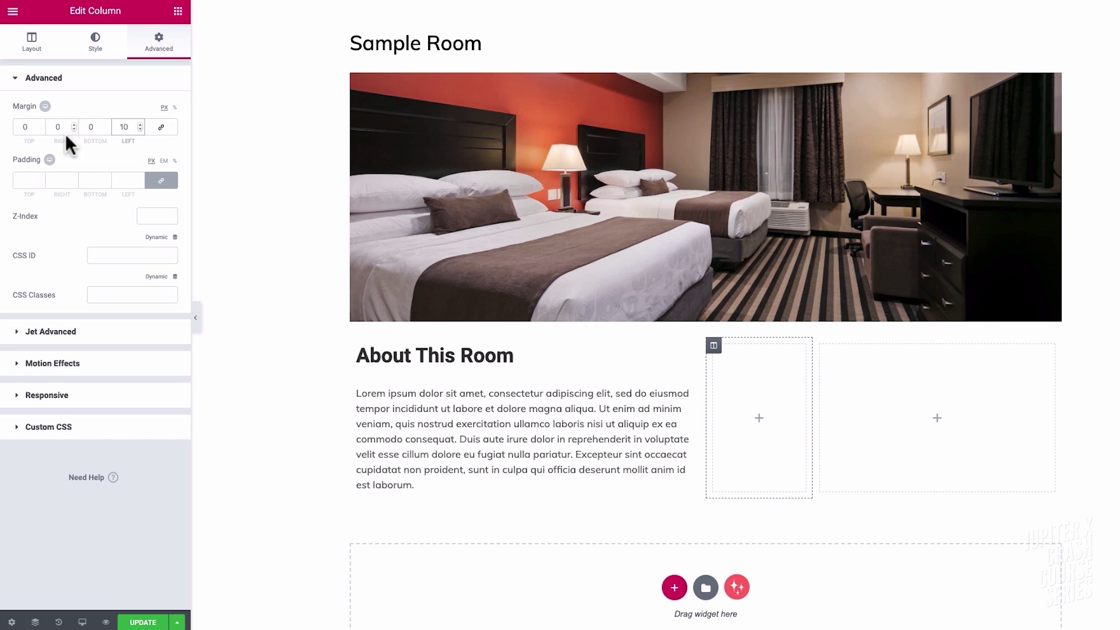
pyautogui.click(161, 180)
pyautogui.click(18, 185)
pyautogui.write('32')
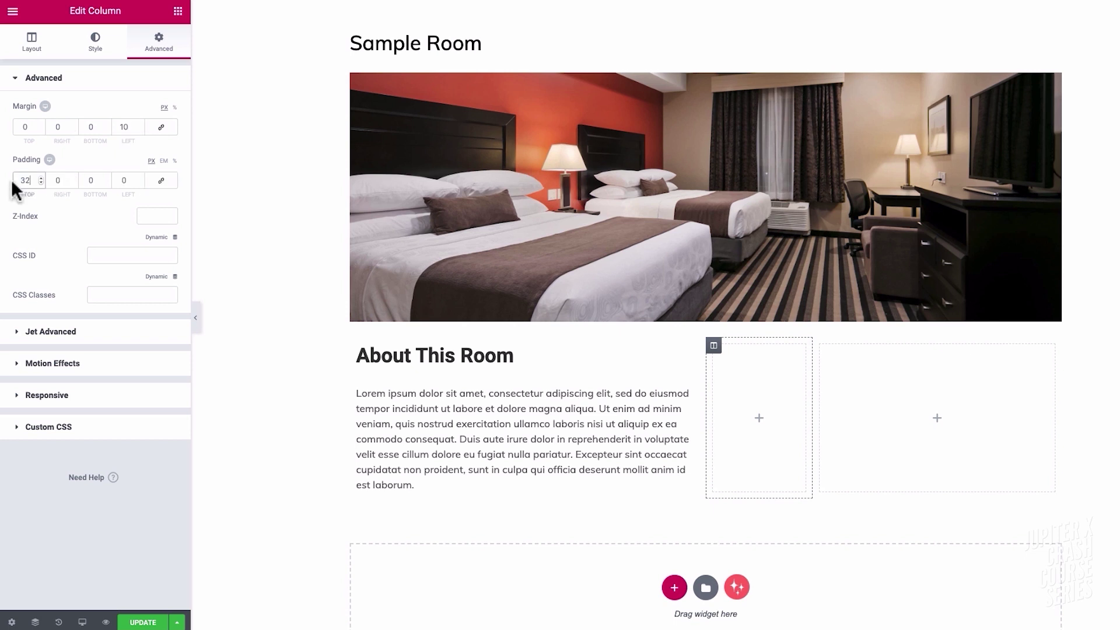
# - Find the JX Button widget and place it in the inner section's middle column
pyautogui.click(178, 11)
pyautogui.click(70, 62)
pyautogui.write('button')
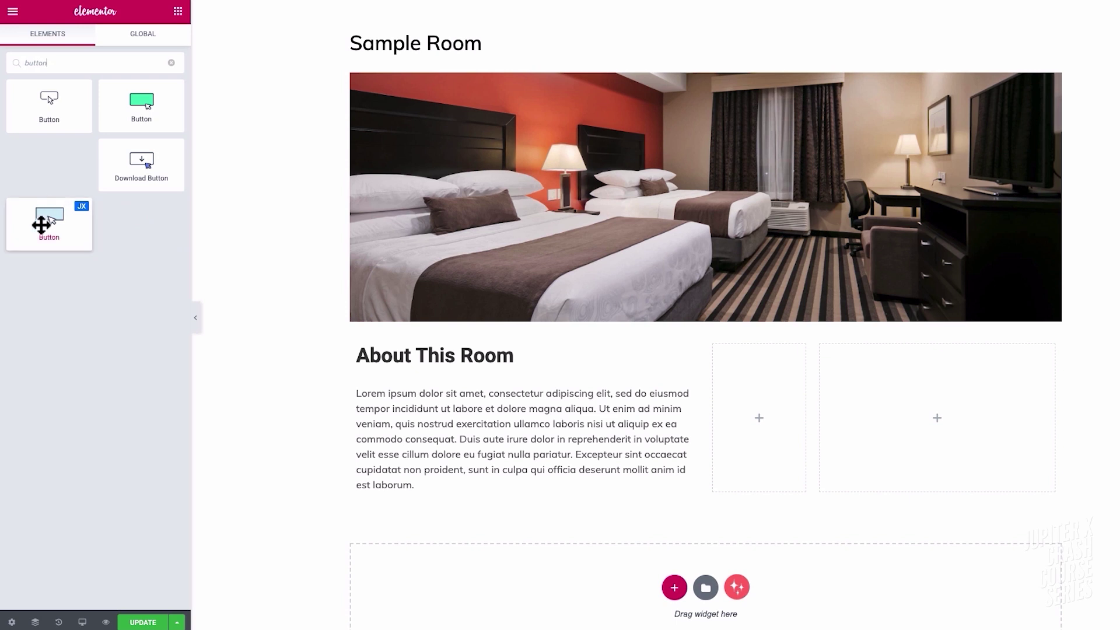
pyautogui.moveTo(41, 225); pyautogui.dragTo(765, 435)
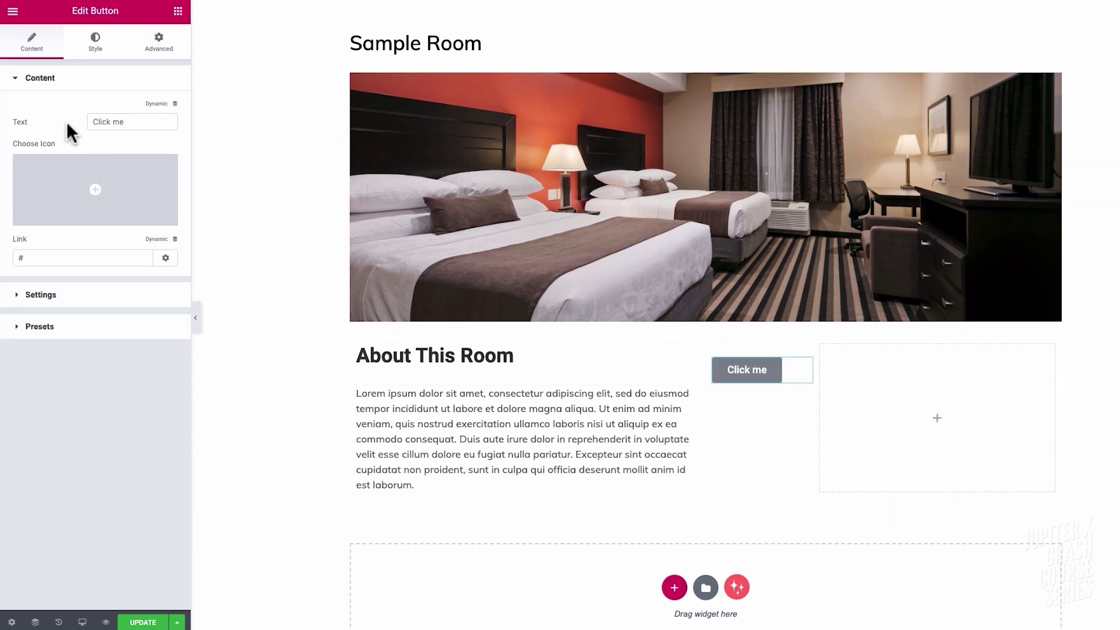
# - Make the button's text dynamic from the JetEngine Custom Field source, using the Rating field
pyautogui.click(175, 104)
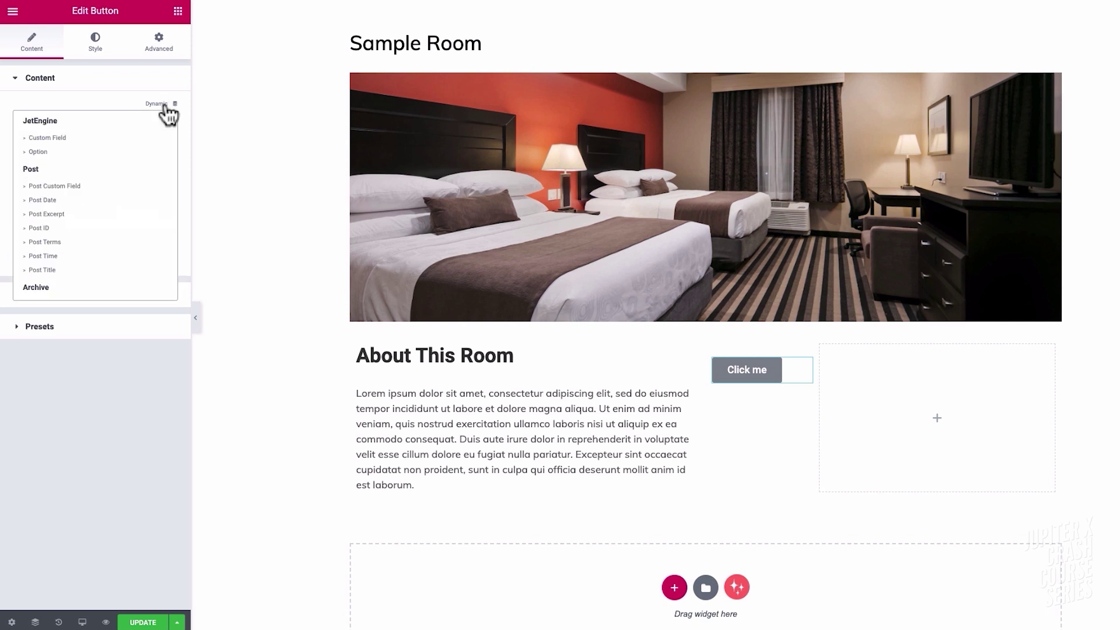
pyautogui.click(102, 138)
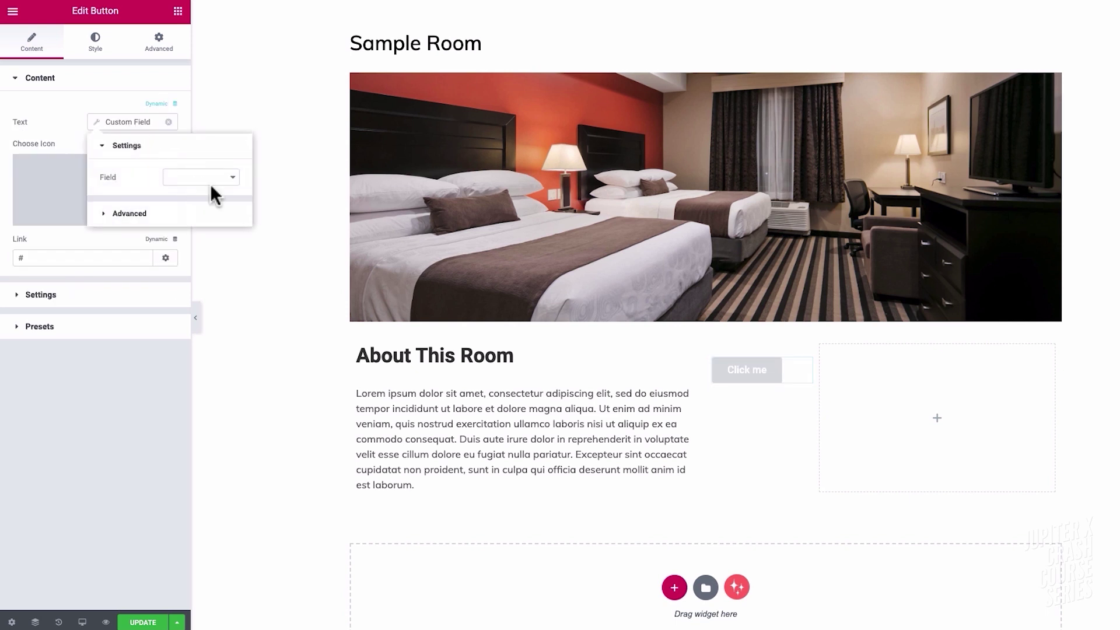
pyautogui.click(217, 185)
pyautogui.click(225, 199)
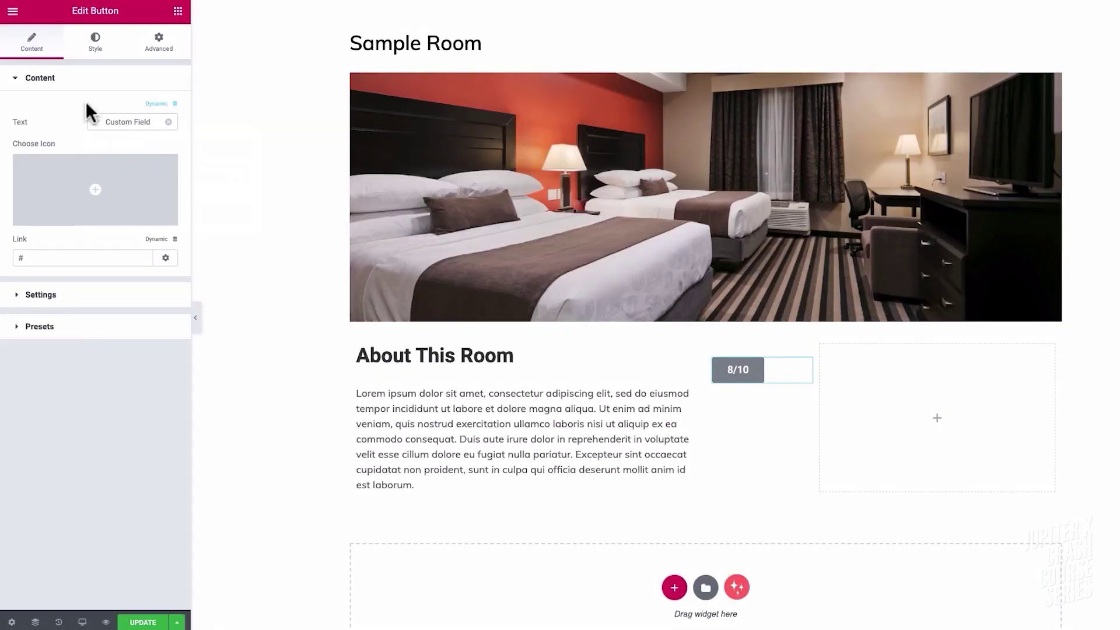
# - Set the rating button's width and height to 100 px each
pyautogui.click(98, 47)
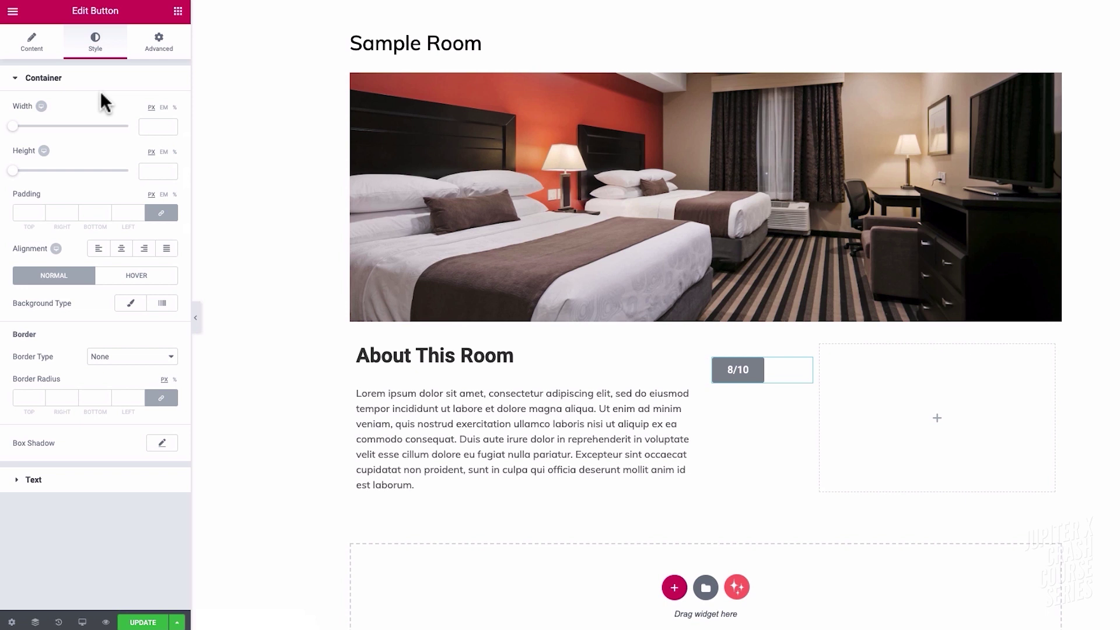
pyautogui.click(148, 126)
pyautogui.write('100')
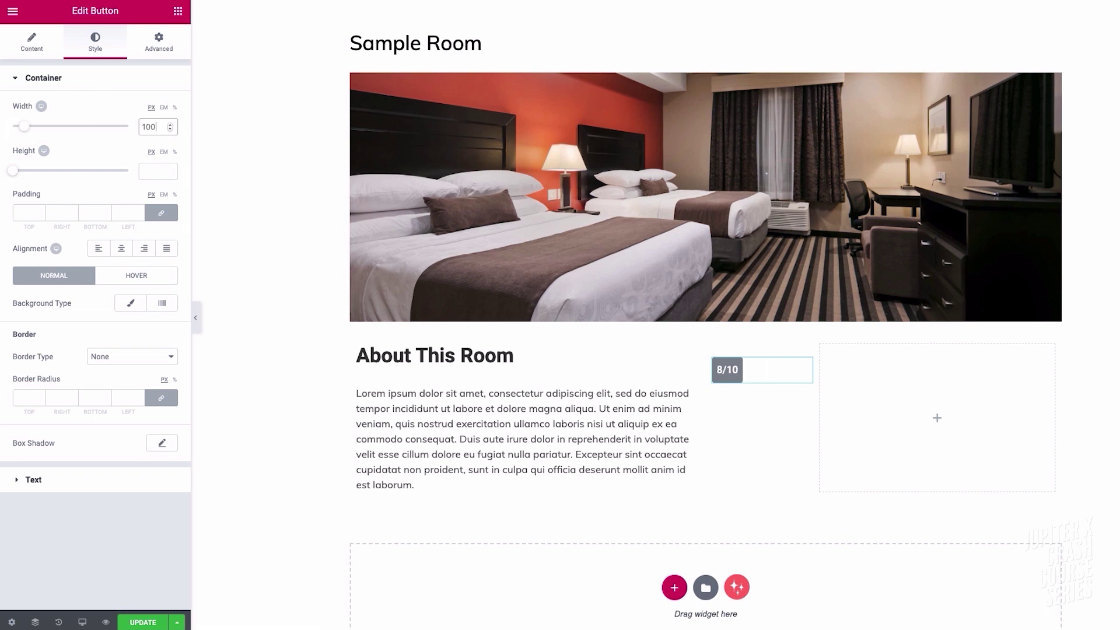
pyautogui.click(153, 171)
pyautogui.write('100')
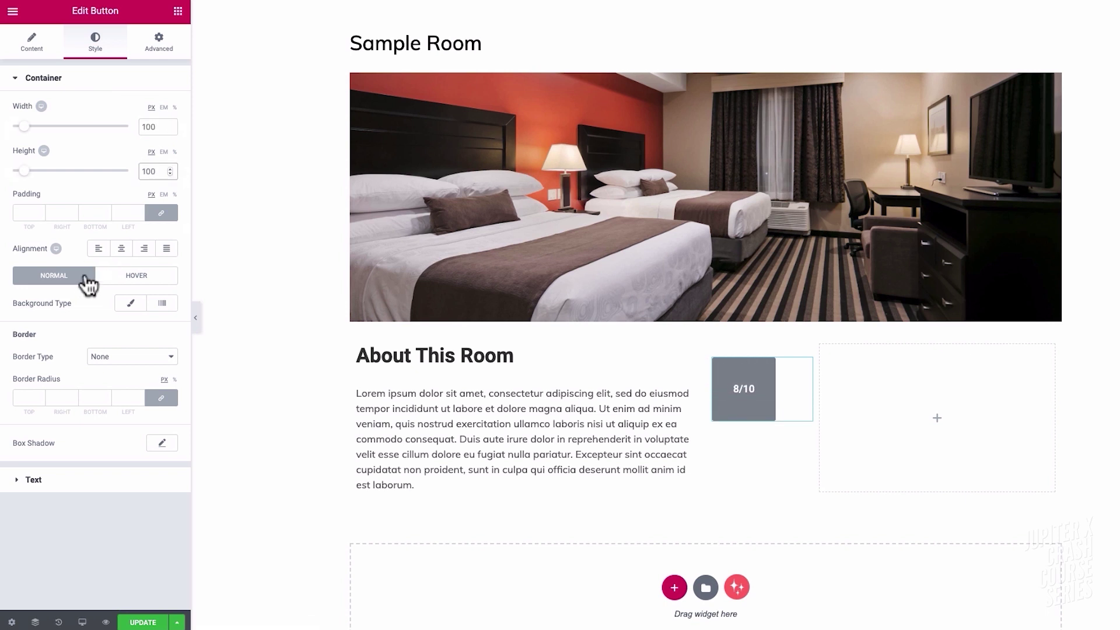
# - Choose a classic background for the rating button and add a solid dark blue 1 px border with a 1000 px radius
pyautogui.click(129, 306)
pyautogui.click(129, 384)
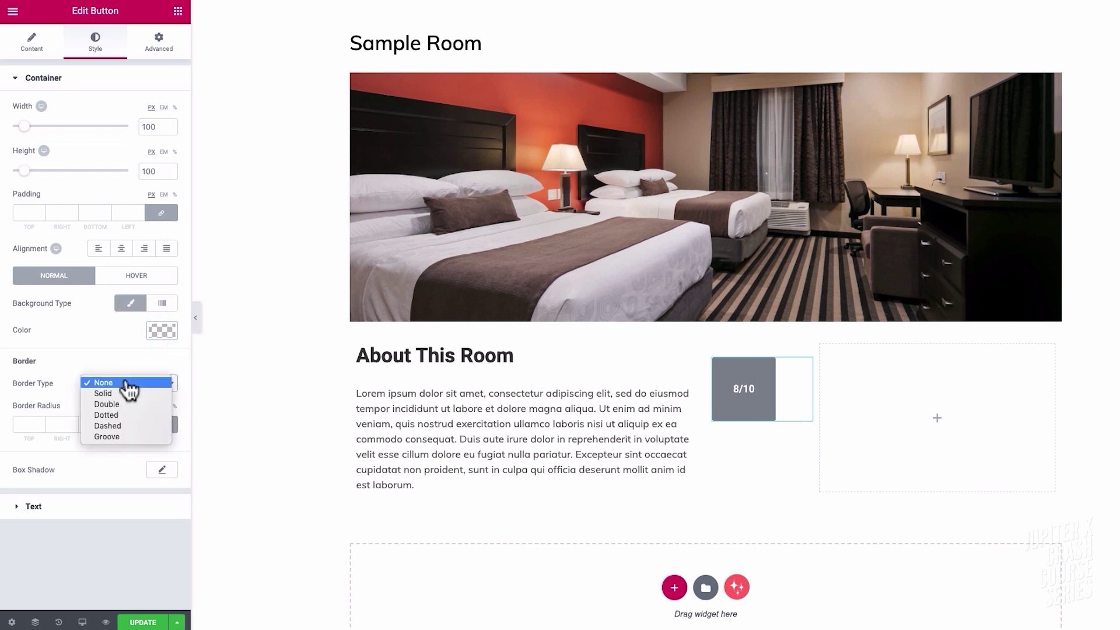
pyautogui.click(123, 393)
pyautogui.click(163, 384)
pyautogui.click(81, 494)
pyautogui.click(104, 350)
pyautogui.click(157, 458)
pyautogui.click(26, 457)
pyautogui.write('1')
pyautogui.click(21, 505)
pyautogui.write('1000')
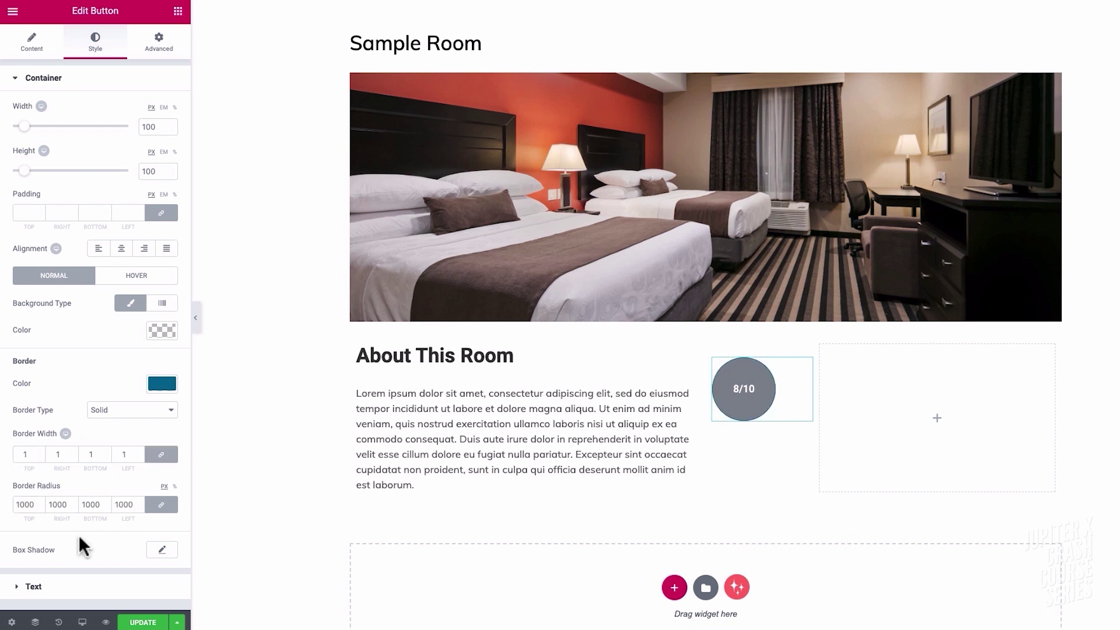
# - Style the rating button's text in bold Muli at 36 px with the colour #006b93
pyautogui.click(26, 586)
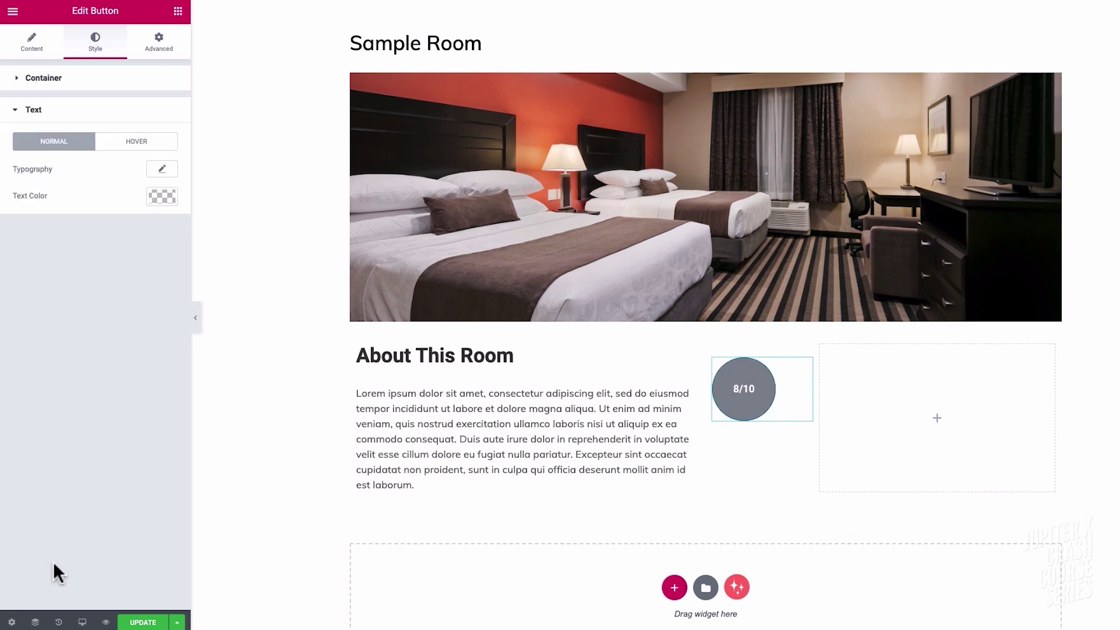
pyautogui.click(173, 172)
pyautogui.click(129, 203)
pyautogui.write('mu')
pyautogui.click(103, 252)
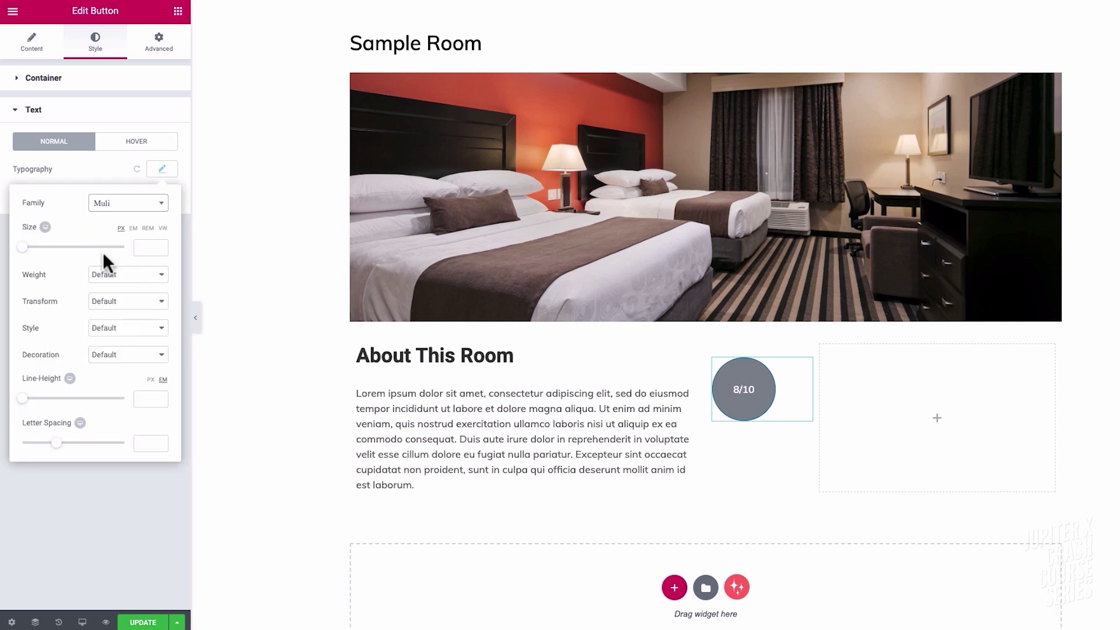
pyautogui.click(150, 247)
pyautogui.write('35')
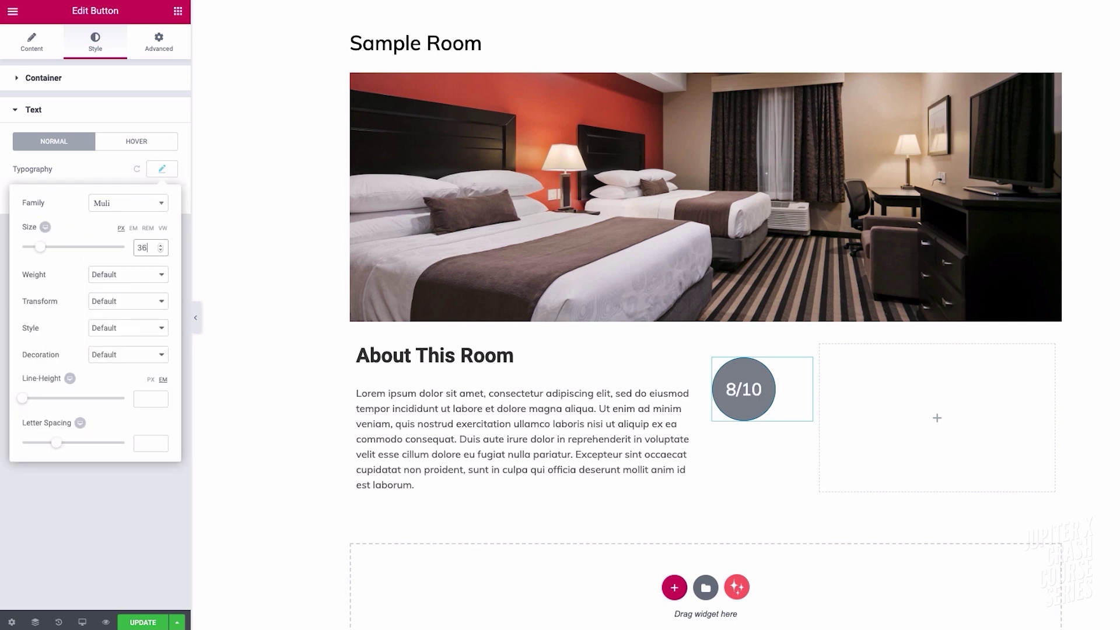
pyautogui.click(138, 278)
pyautogui.click(120, 295)
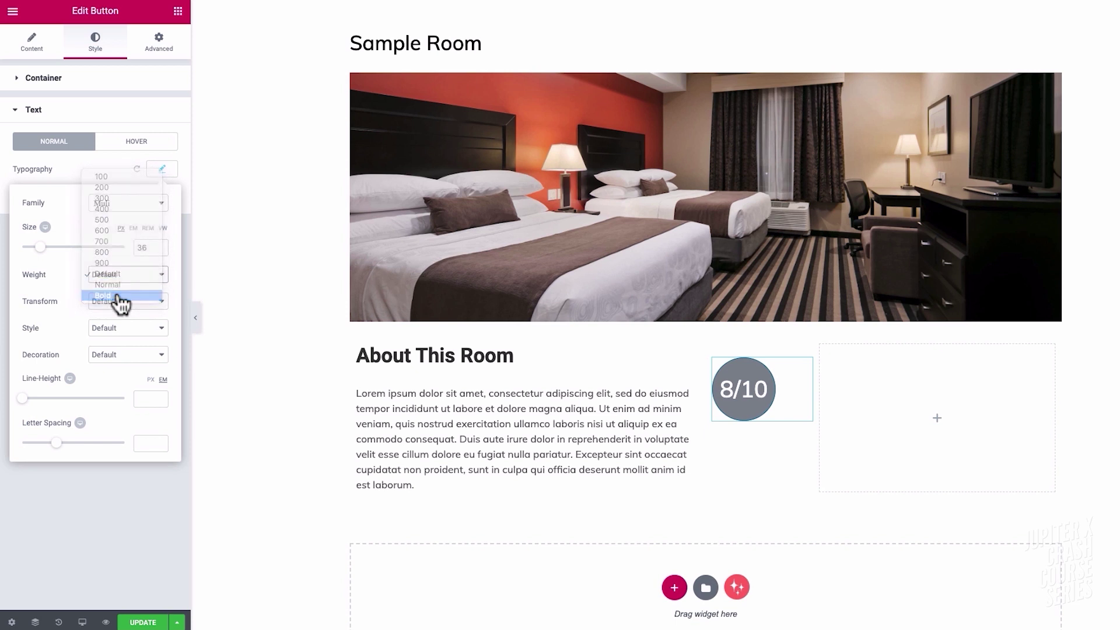
pyautogui.click(162, 168)
pyautogui.click(164, 198)
pyautogui.write('#006b93')
# - Change the rating button's background colour to white and centre the button in its column
pyautogui.click(18, 82)
pyautogui.click(156, 333)
pyautogui.moveTo(55, 373); pyautogui.dragTo(32, 281)
pyautogui.click(122, 250)
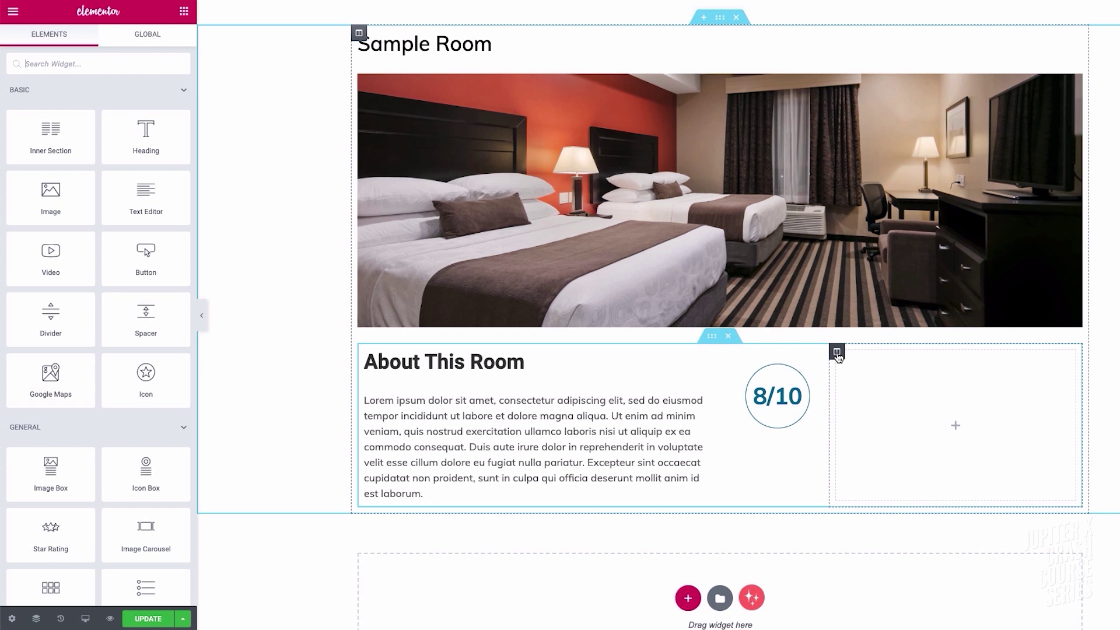
# - Set the third column's padding to 35 px at the top and 10 px on the left
pyautogui.click(837, 353)
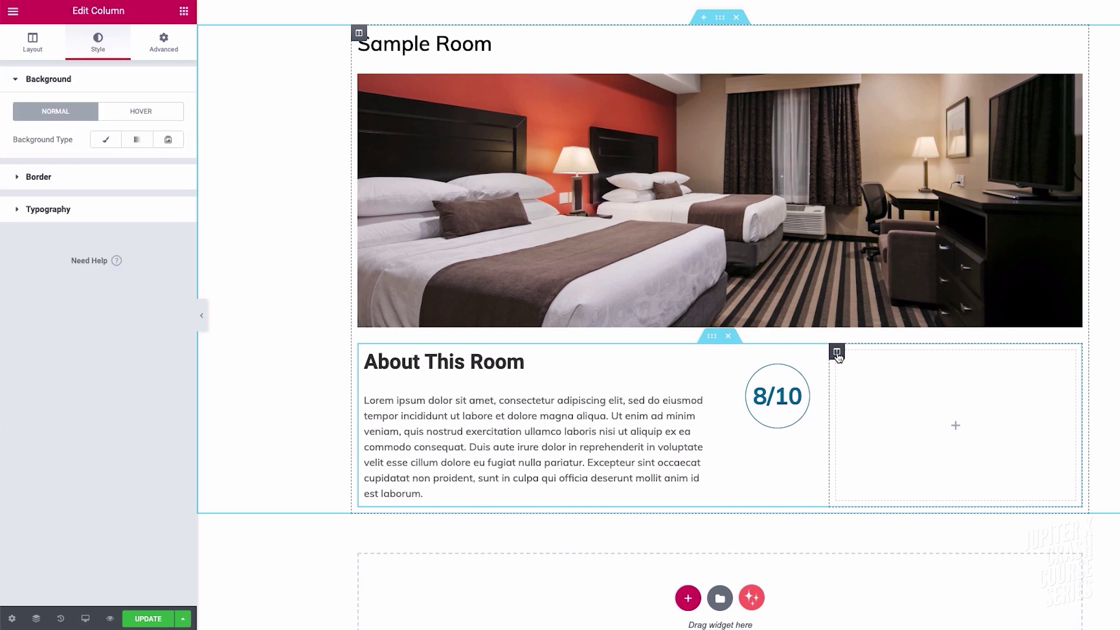
pyautogui.click(163, 42)
pyautogui.doubleClick(26, 183)
pyautogui.write('35')
pyautogui.press('Tab')
pyautogui.press('Tab')
pyautogui.press('Tab')
pyautogui.write('10')
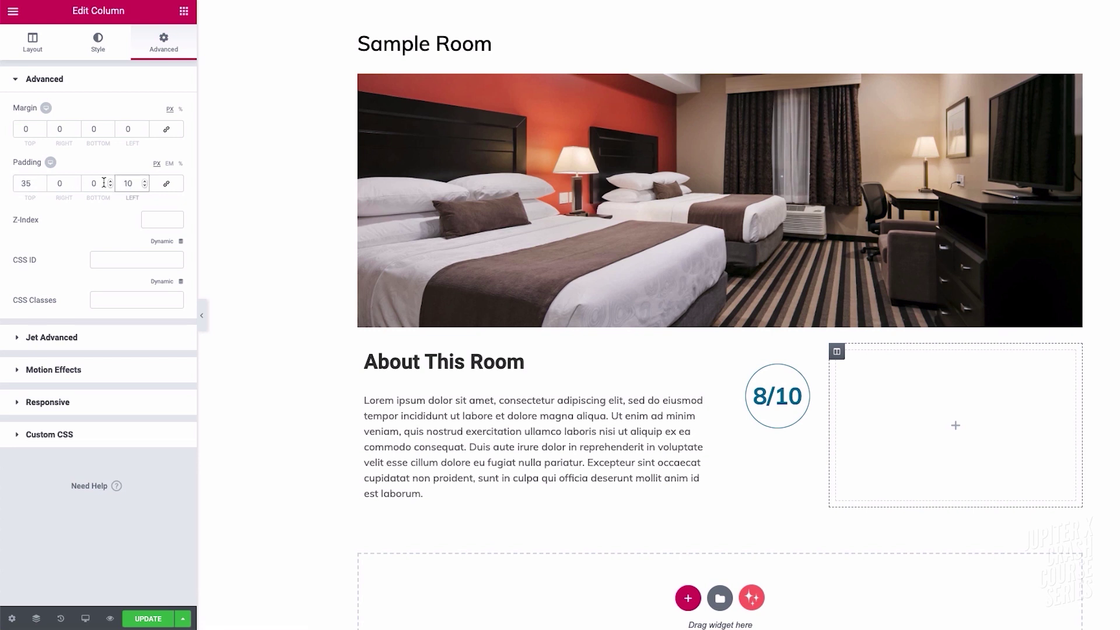
# - Place a Progress Bar widget in the third column and duplicate it to make three bars
pyautogui.click(184, 10)
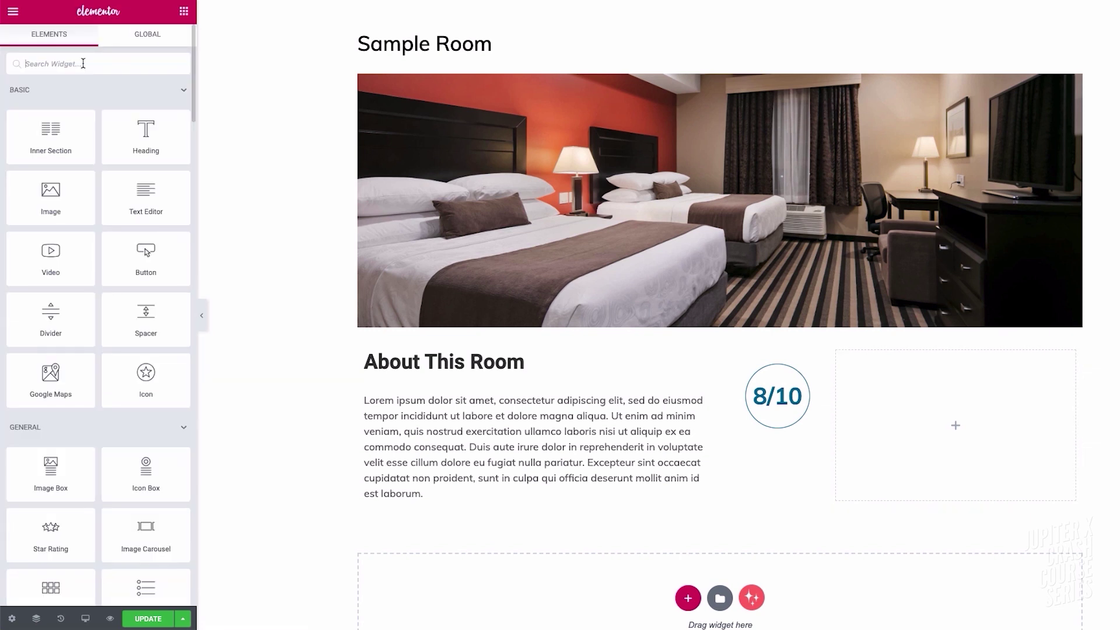
pyautogui.write('progre')
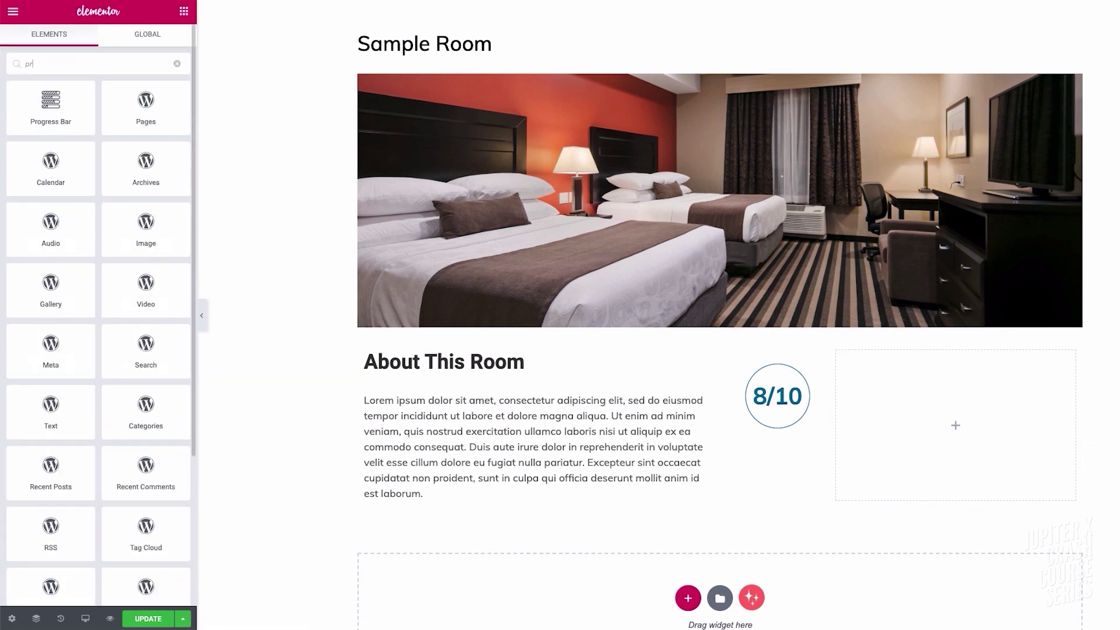
pyautogui.moveTo(146, 168); pyautogui.dragTo(961, 397)
pyautogui.rightClick(922, 395)
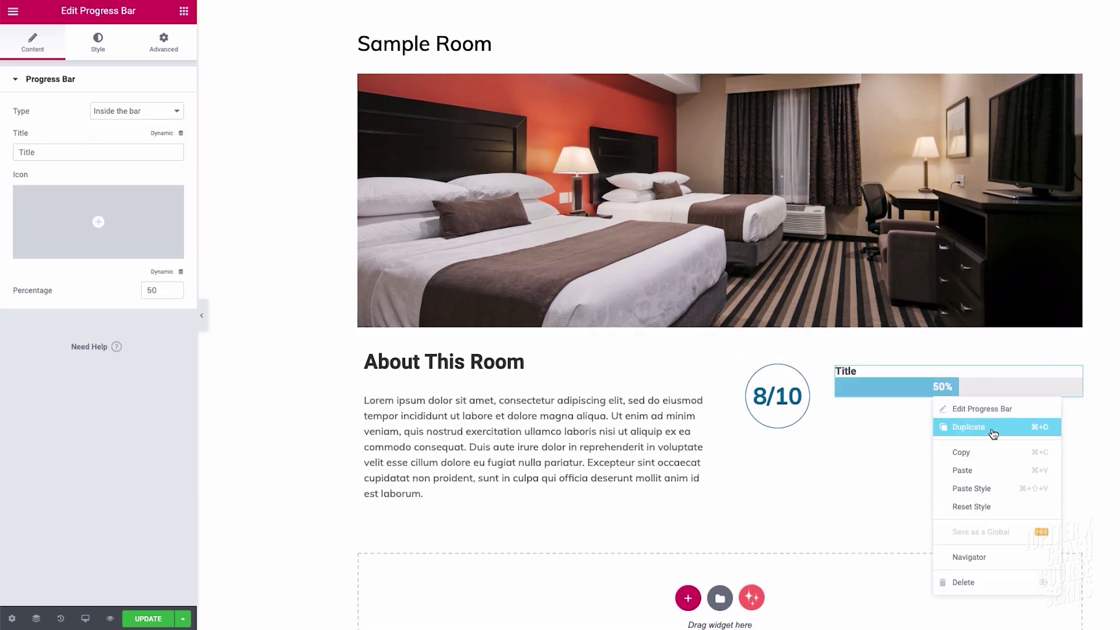
pyautogui.click(927, 425)
pyautogui.rightClick(906, 379)
pyautogui.click(936, 402)
# - Title the first progress bar "Cleaning" and link its percentage to the Cleaning Rate custom field
pyautogui.tripleClick(98, 152)
pyautogui.write('Cleaning')
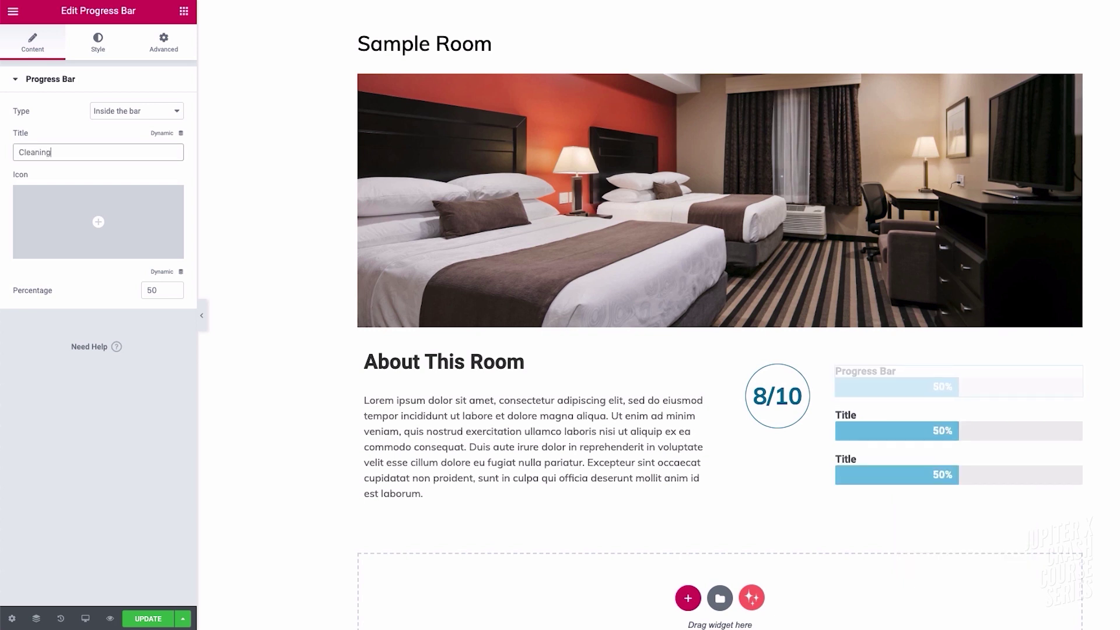
pyautogui.click(170, 272)
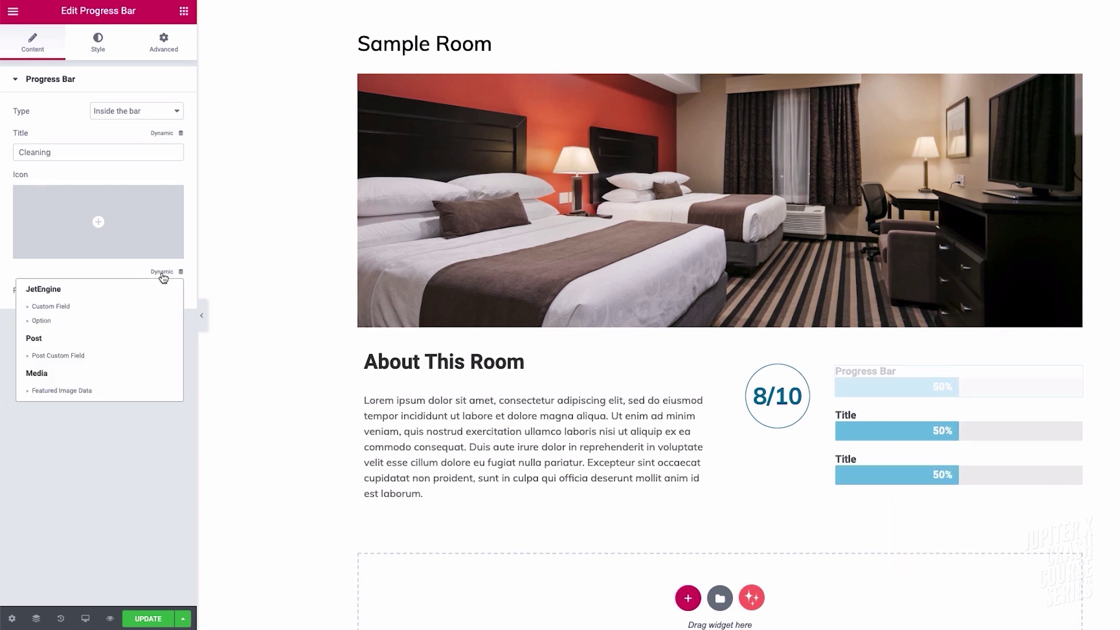
pyautogui.click(70, 304)
pyautogui.click(233, 347)
pyautogui.click(232, 405)
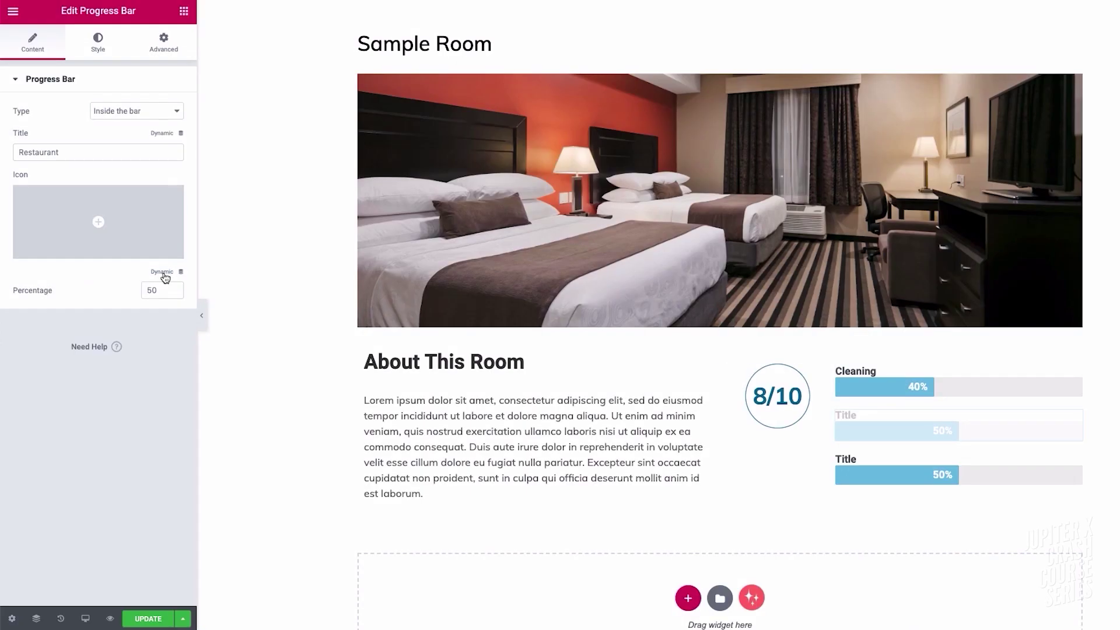
# - Link the Restaurant progress bar's percentage to the Restaurant Rate custom field
pyautogui.click(169, 272)
pyautogui.click(114, 299)
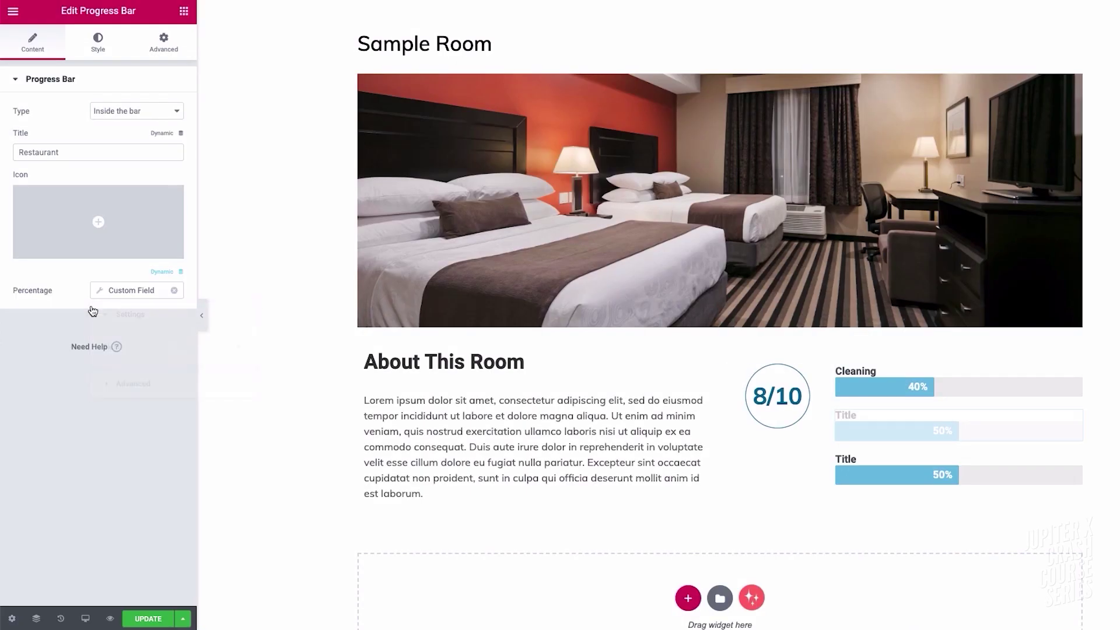
pyautogui.click(207, 348)
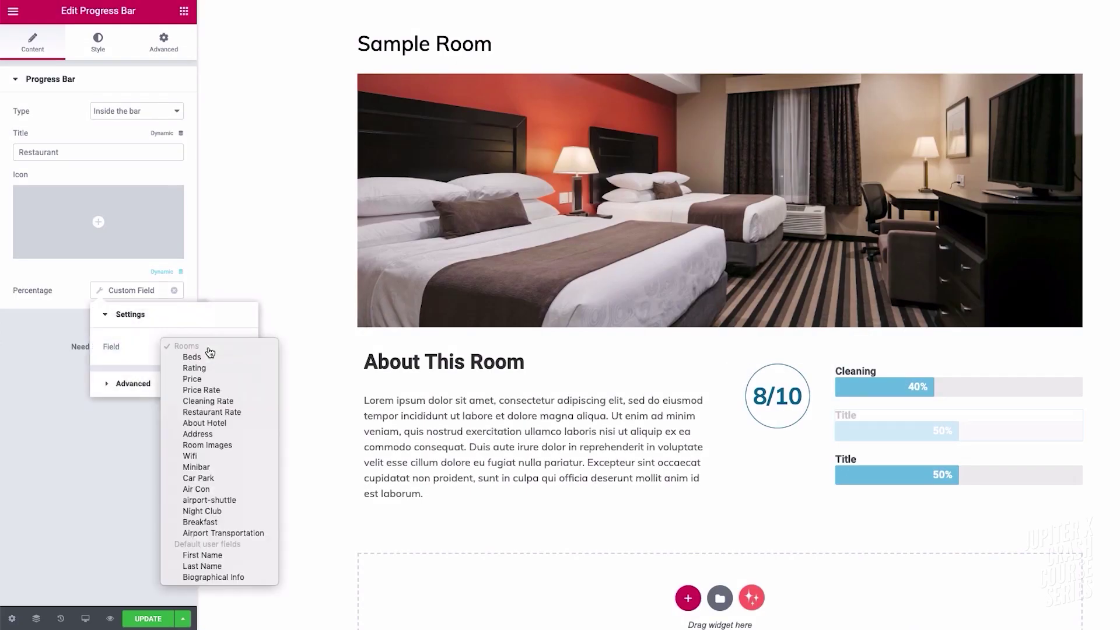
pyautogui.click(229, 412)
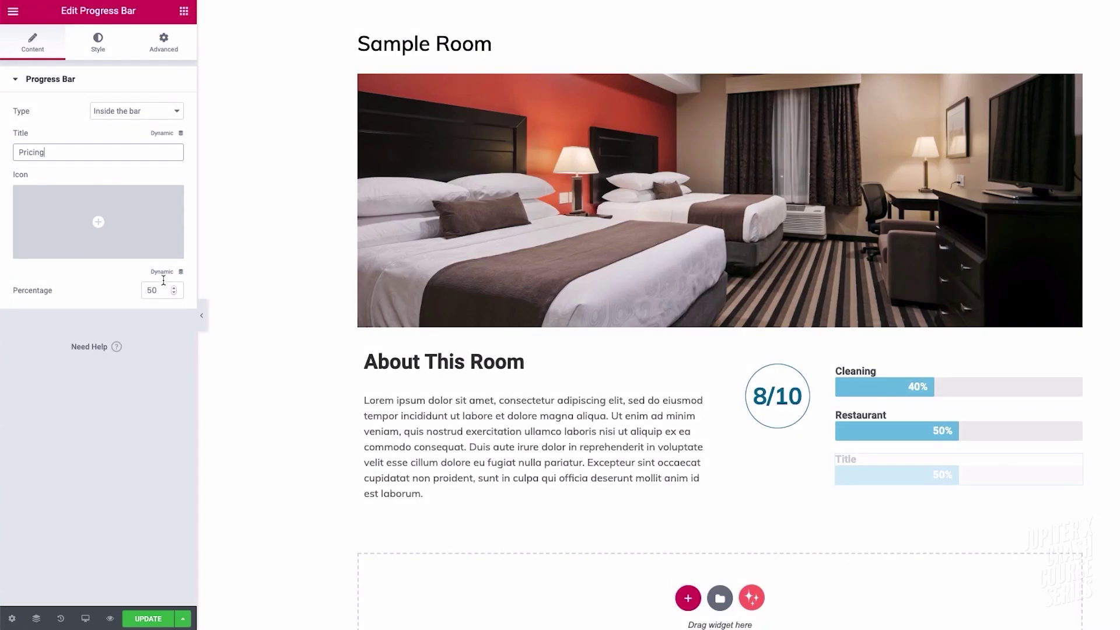
# - Link the Pricing progress bar's percentage to its room rate custom field
pyautogui.click(165, 275)
pyautogui.click(87, 309)
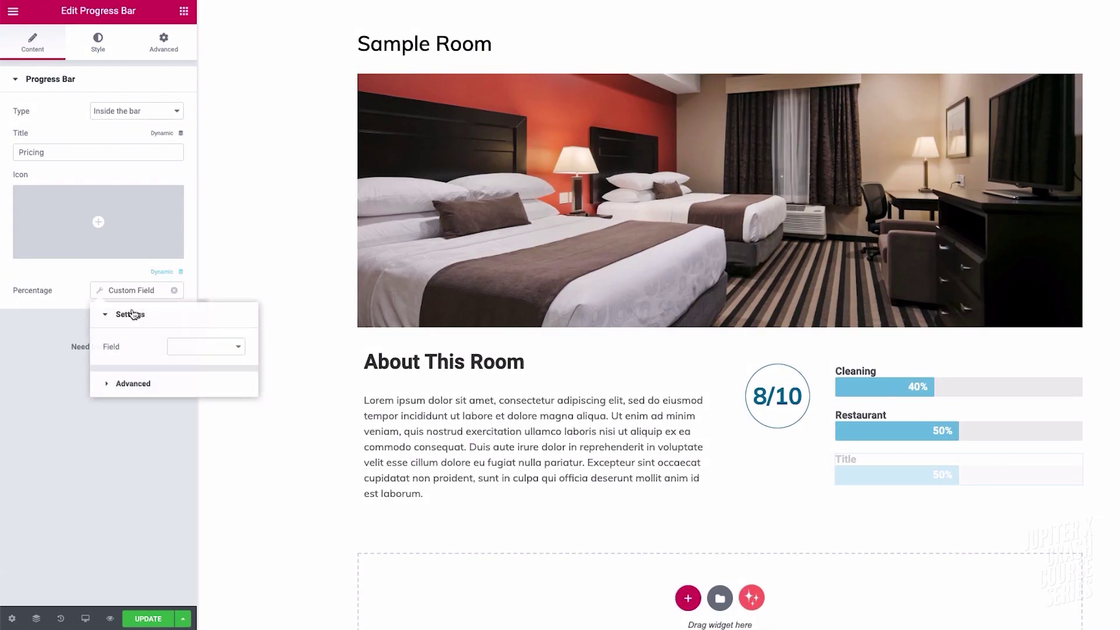
pyautogui.click(191, 348)
pyautogui.click(201, 390)
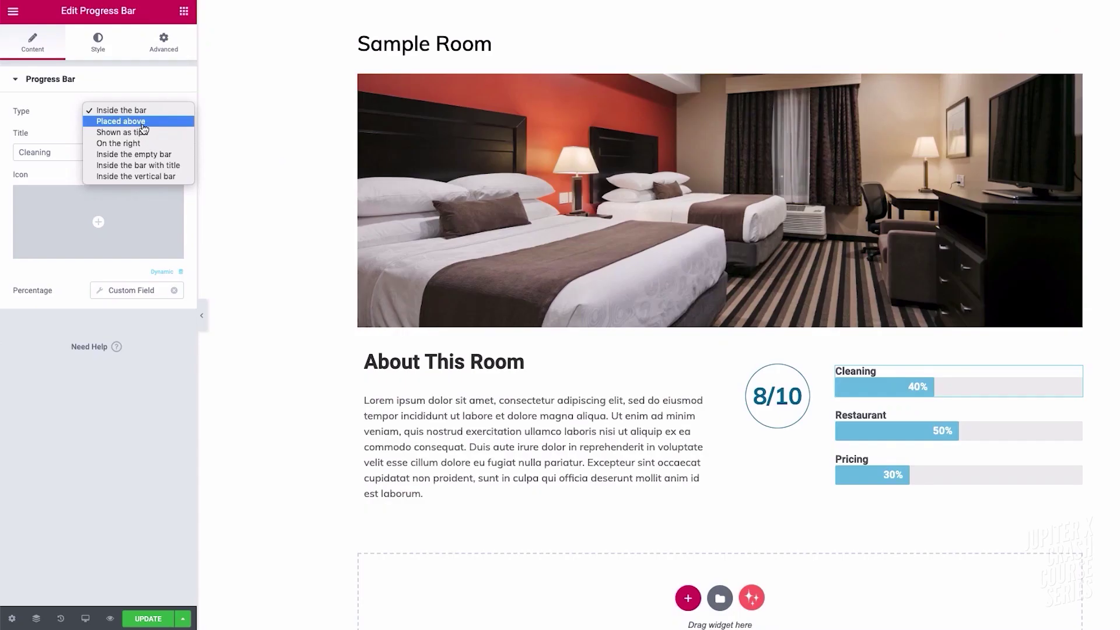
# - Restyle the Cleaning bar as Placed above, 6 px high, with a pale blue background, border radius 3 and a dark blue status bar
pyautogui.click(145, 123)
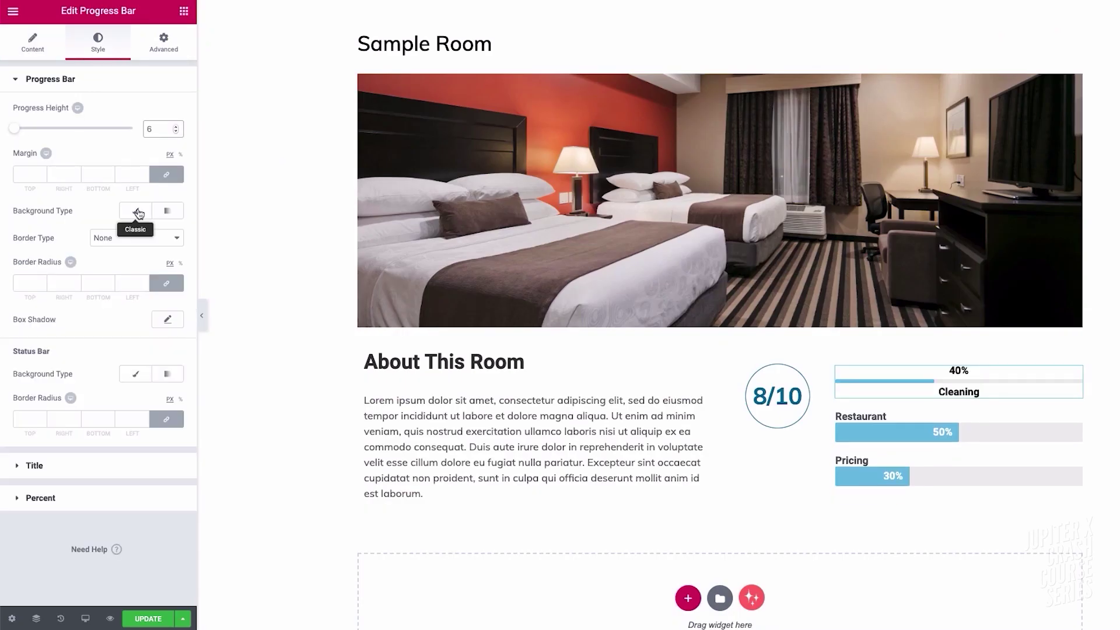
pyautogui.click(167, 238)
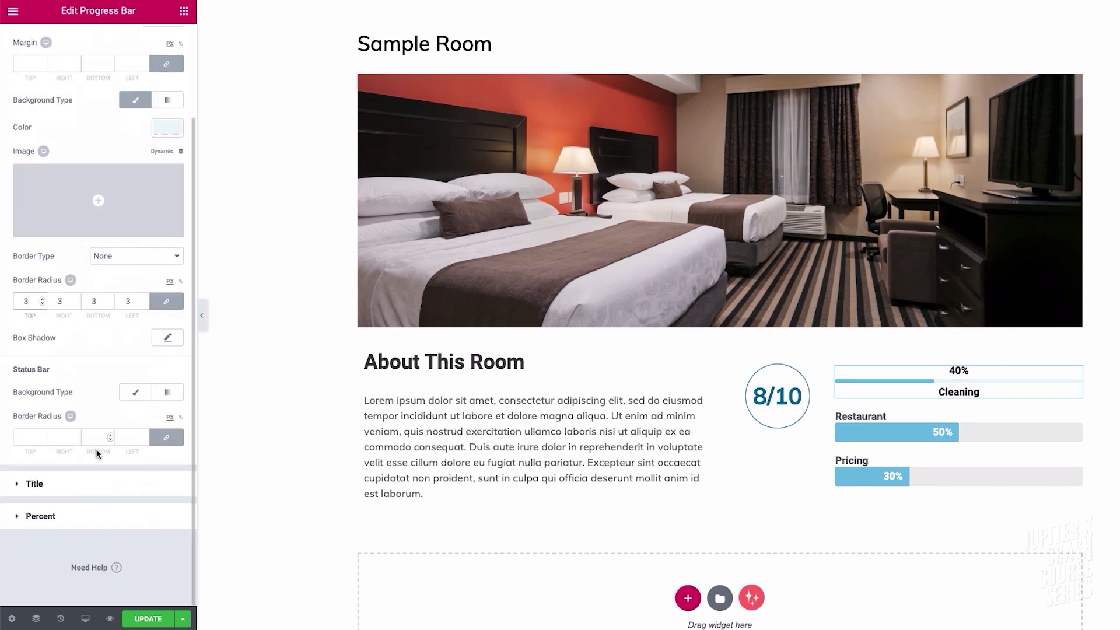
pyautogui.click(135, 392)
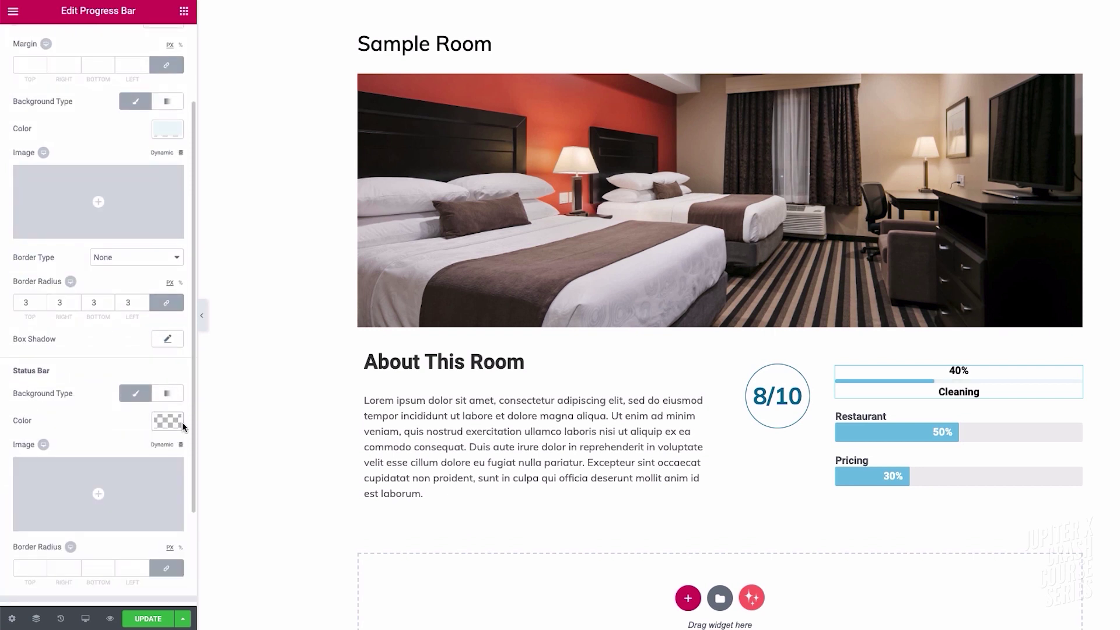
pyautogui.click(168, 451)
# - Set the Cleaning bar's title typography to the Muli font and open the percent style settings
pyautogui.scroll(-3, 108, 478)
pyautogui.click(136, 339)
pyautogui.write('muli')
pyautogui.click(107, 393)
pyautogui.click(130, 411)
pyautogui.click(107, 433)
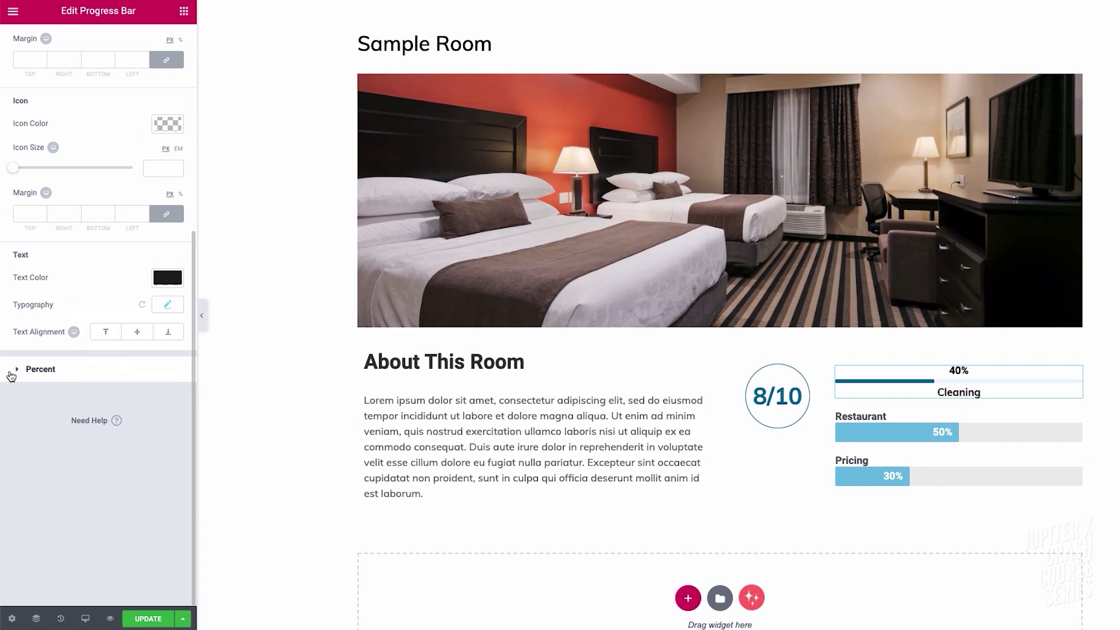
pyautogui.click(11, 376)
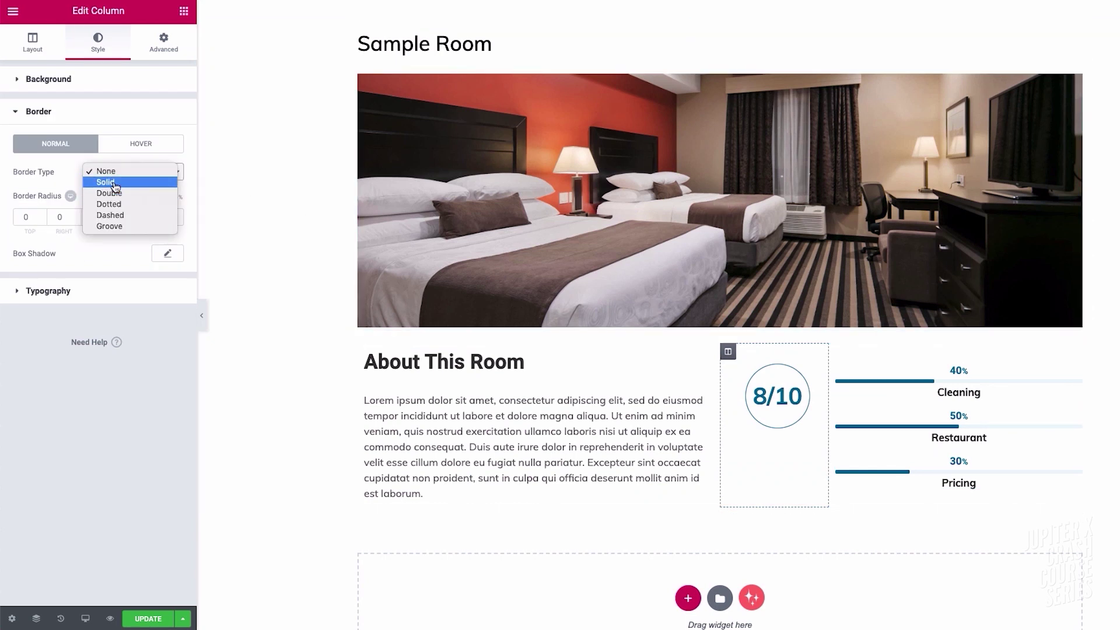
# - Give the rating column a solid pale blue border, 2 px wide except 0 on the right, with radii 6, 0, 0, 6
pyautogui.click(110, 182)
pyautogui.click(33, 302)
pyautogui.write('6')
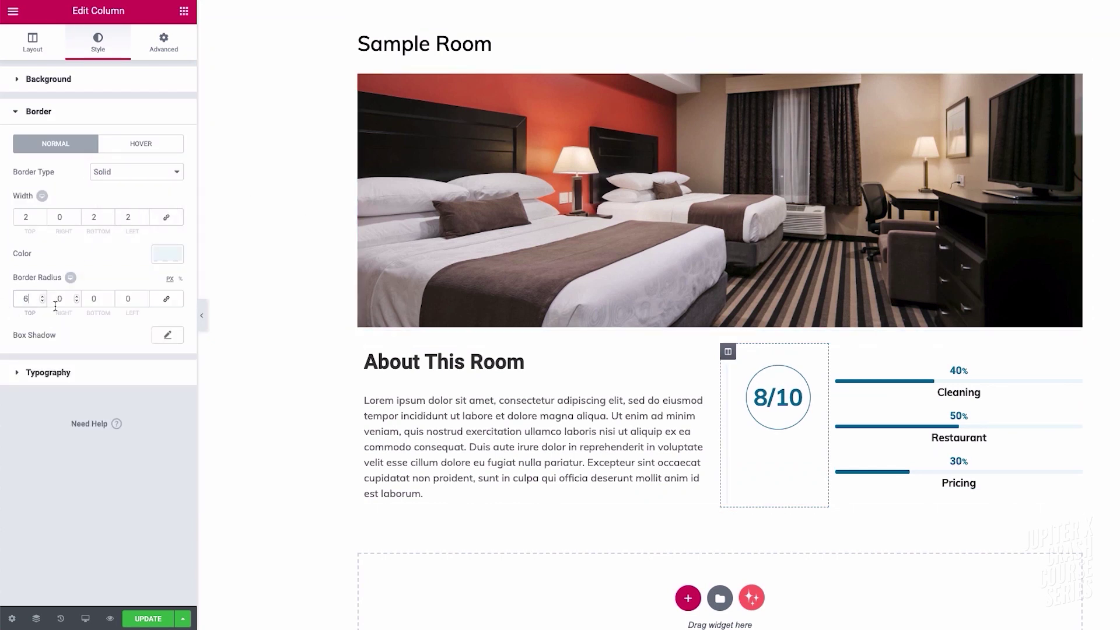
pyautogui.click(126, 300)
pyautogui.write('6')
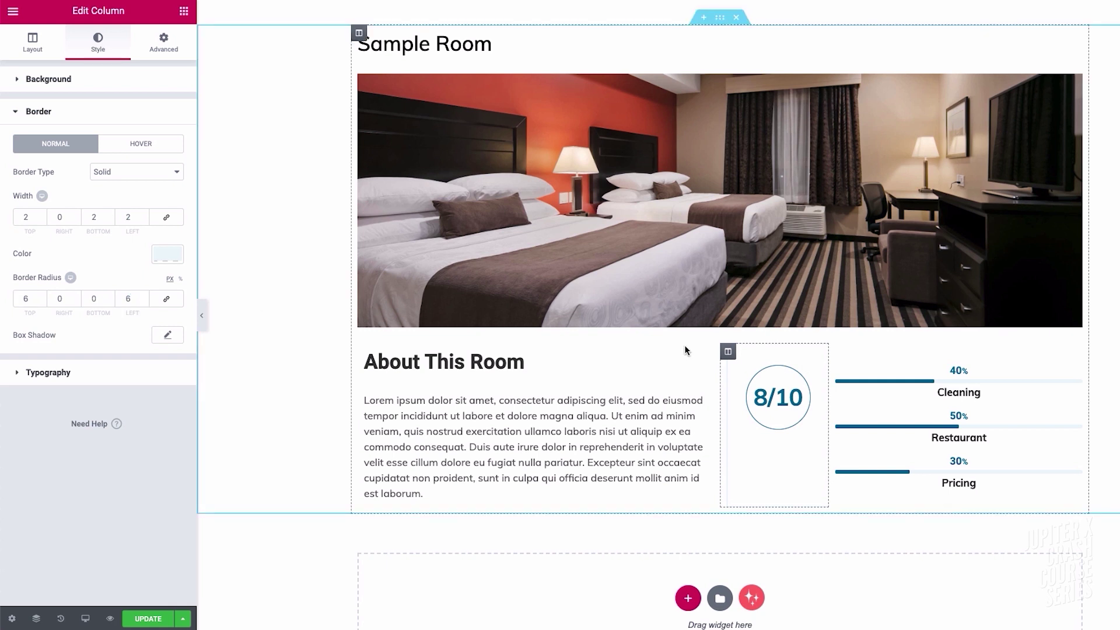
# - Give the progress bars' column a solid border with rounded outer corners and preview the layout full width
pyautogui.click(837, 351)
pyautogui.click(121, 174)
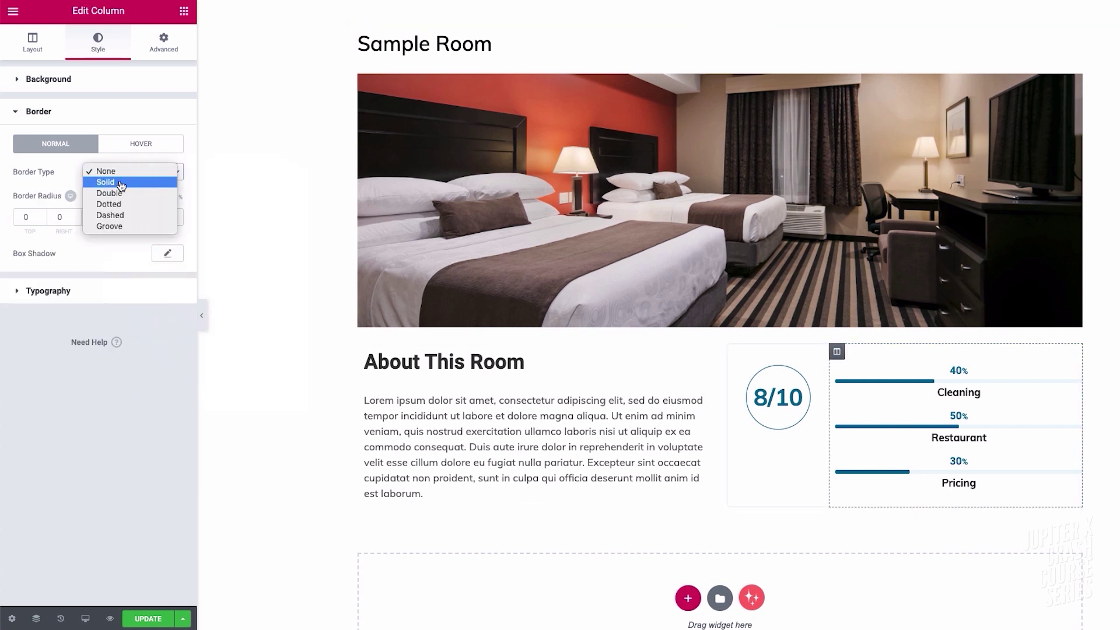
pyautogui.click(106, 182)
pyautogui.click(54, 298)
pyautogui.press('Tab')
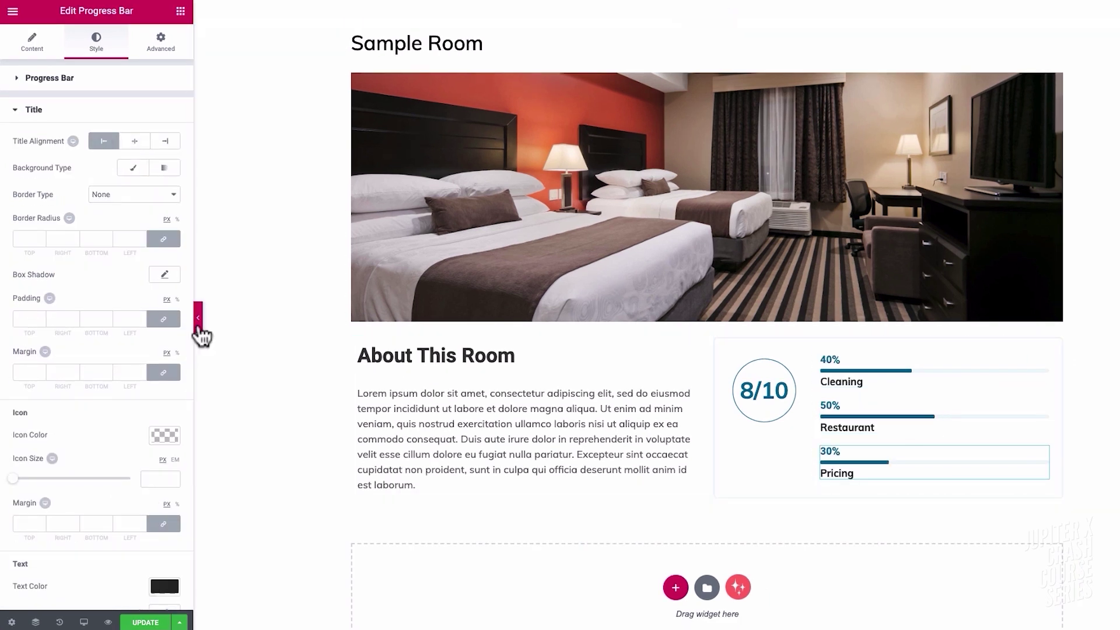
pyautogui.click(199, 317)
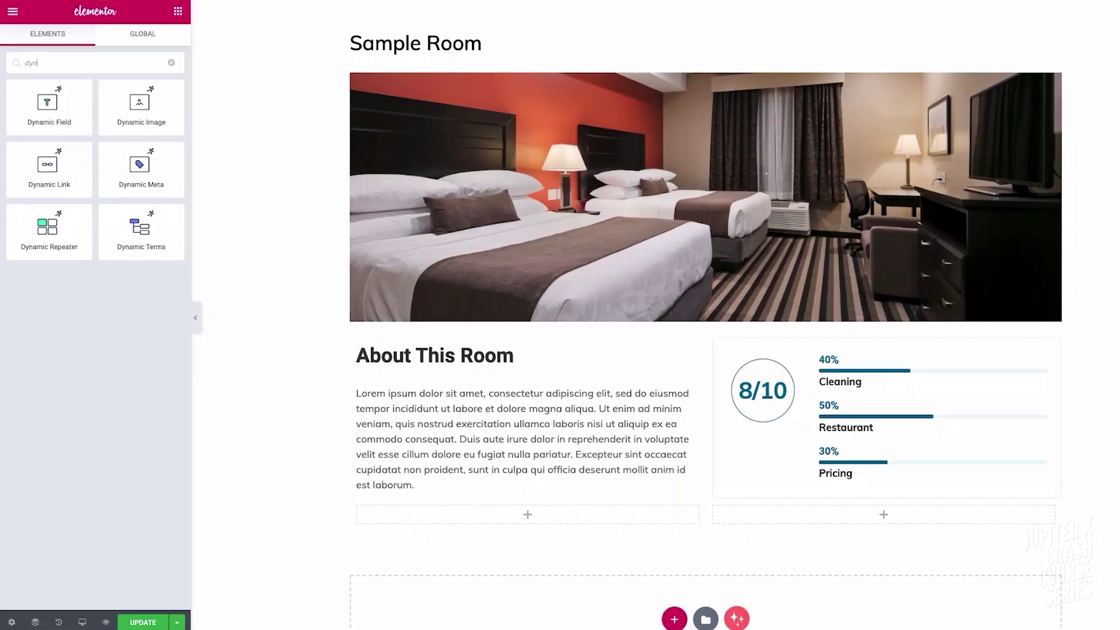
# - Place a Dynamic Field under the room description showing the Wifi meta field and hide it if the value is empty
pyautogui.moveTo(35, 105); pyautogui.dragTo(532, 520)
pyautogui.click(133, 111)
pyautogui.click(133, 120)
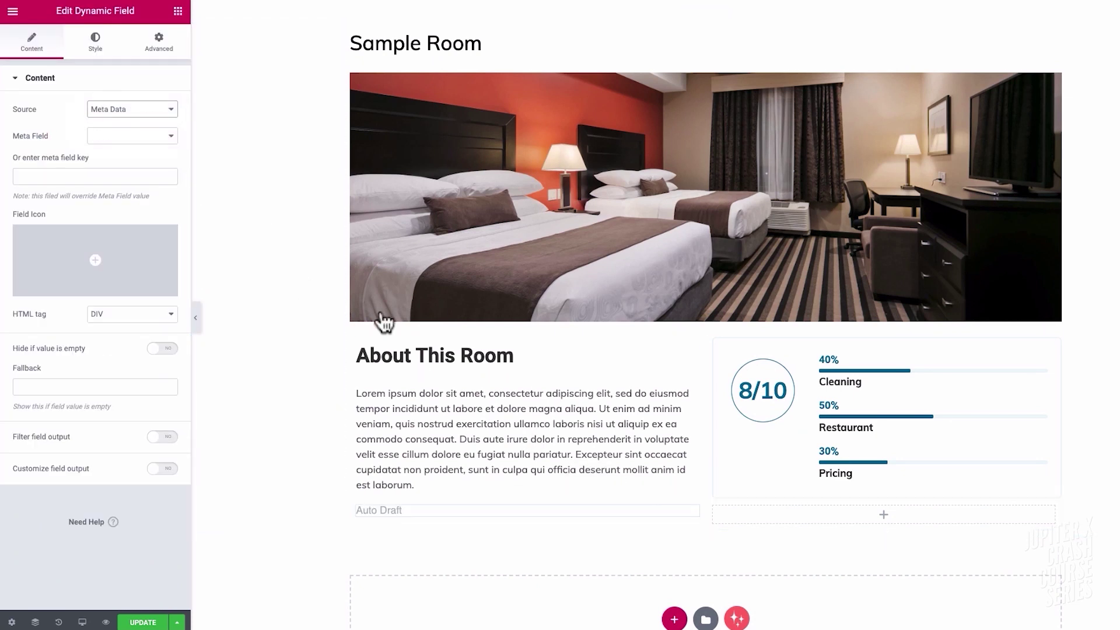
pyautogui.click(139, 138)
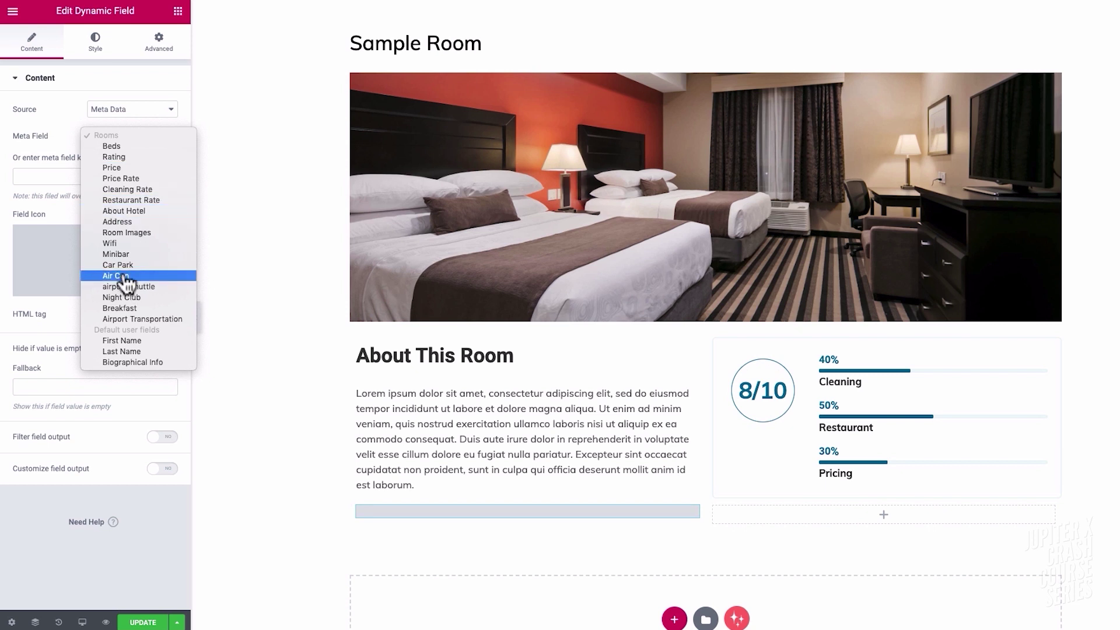
pyautogui.click(117, 244)
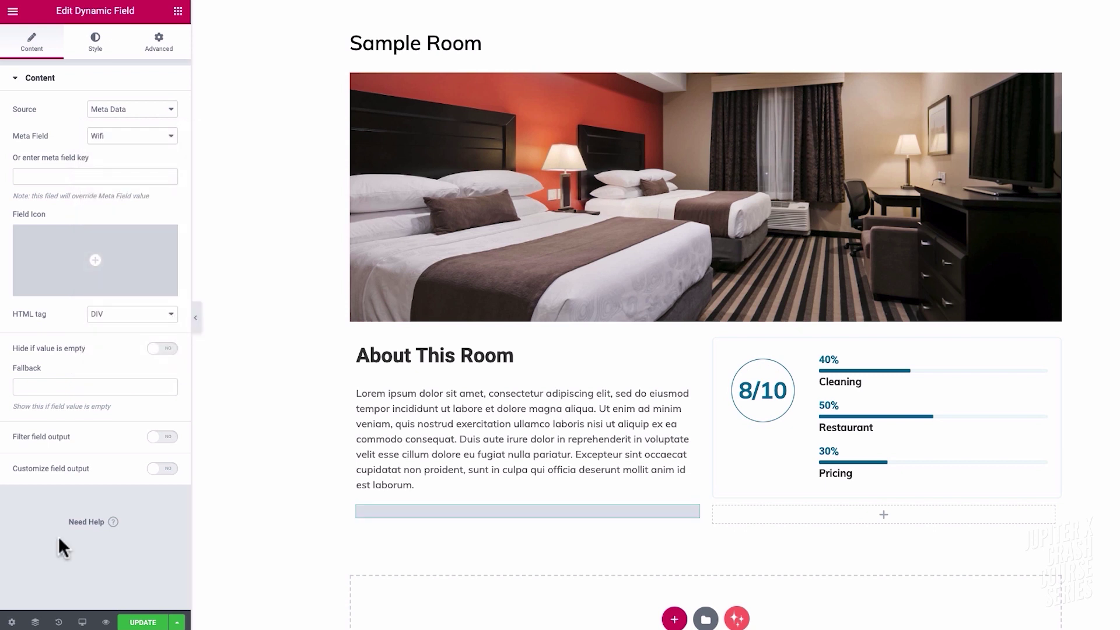
pyautogui.click(162, 350)
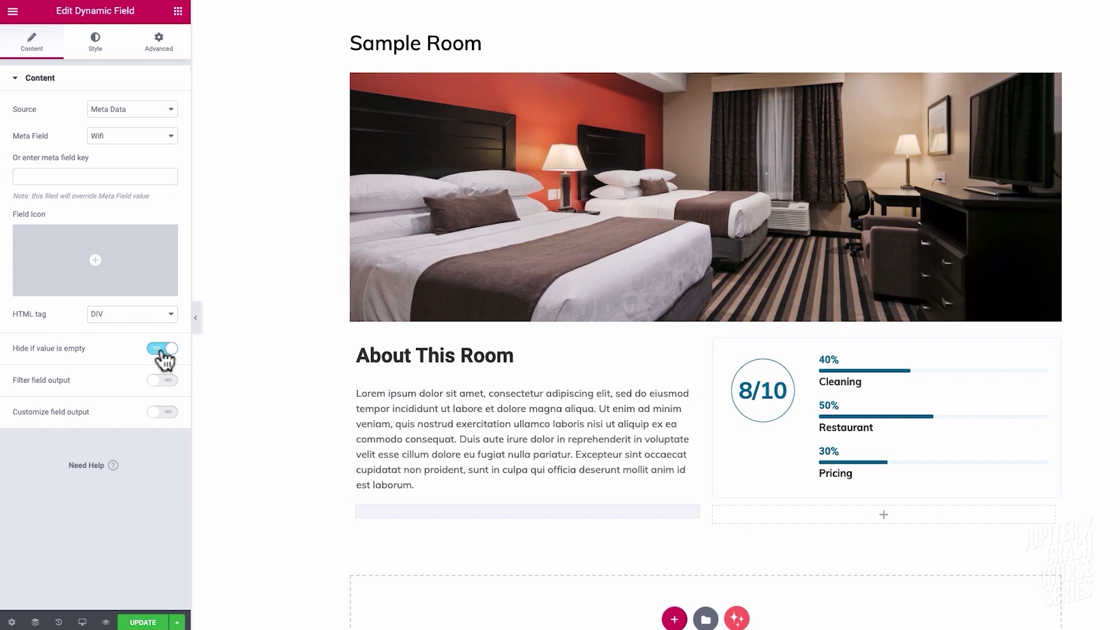
# - Find the Wifi icon in the icon library and insert it as the dynamic field's icon
pyautogui.click(95, 239)
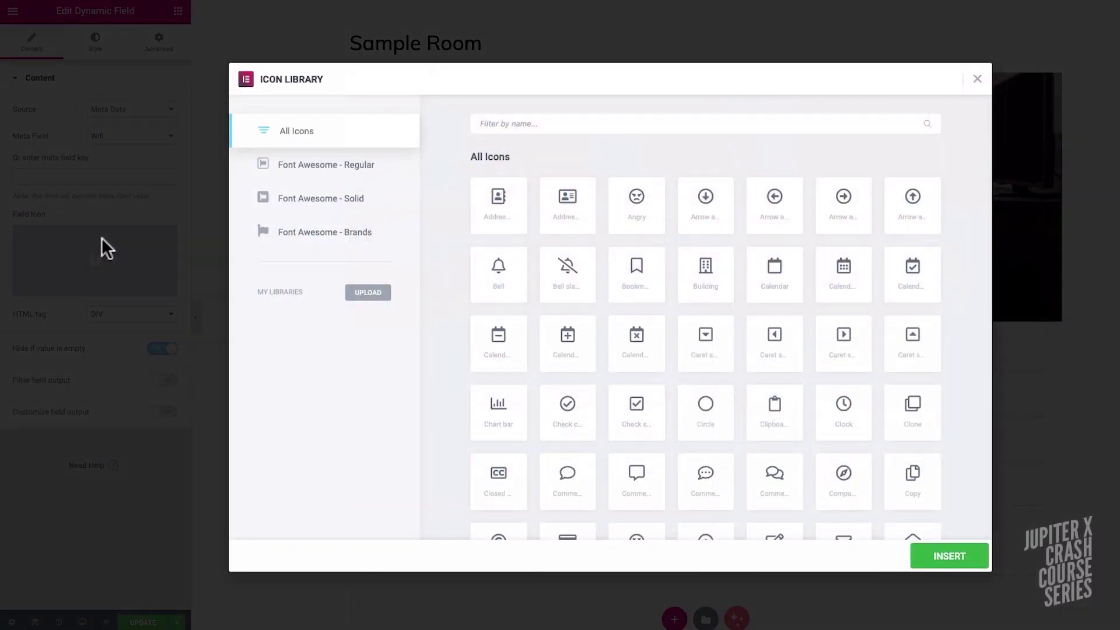
pyautogui.click(566, 124)
pyautogui.write('wifi')
pyautogui.click(481, 199)
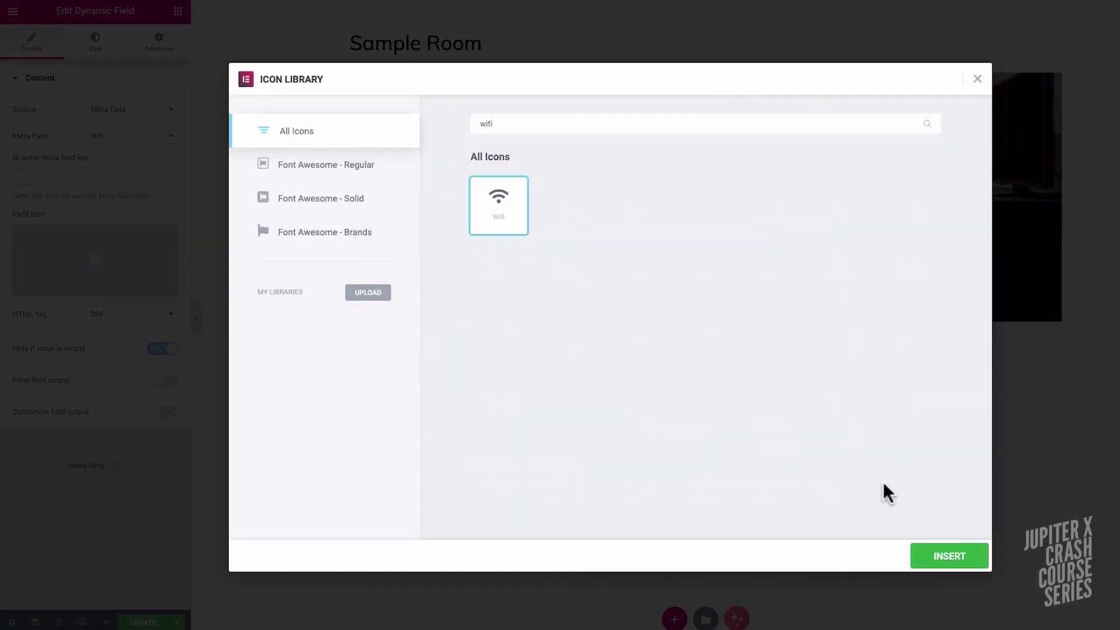
pyautogui.click(938, 559)
# - Filter the Wifi field's output with the Checkbox field values callback
pyautogui.click(158, 380)
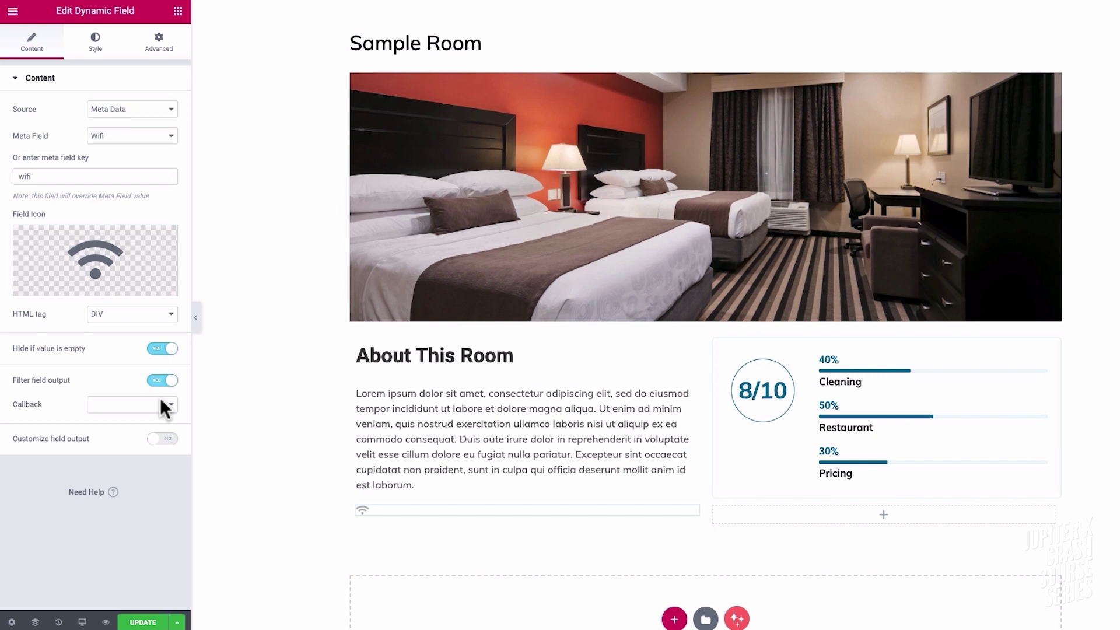
pyautogui.click(165, 407)
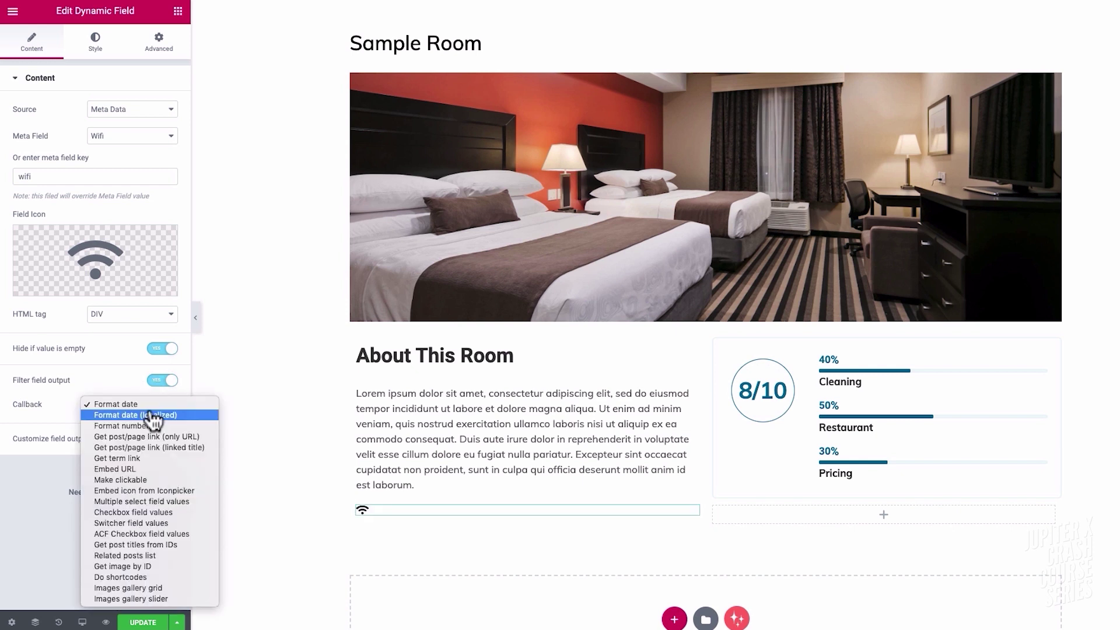
pyautogui.click(150, 513)
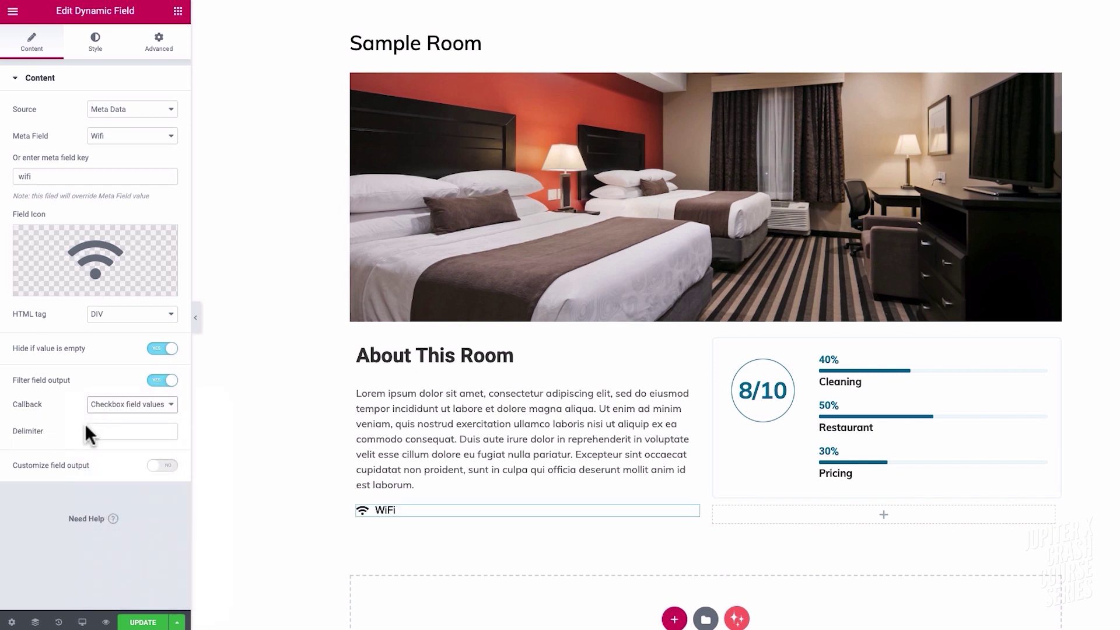
# - Set the WiFi field's text colour to dark blue
pyautogui.click(95, 42)
pyautogui.click(162, 136)
pyautogui.click(120, 120)
pyautogui.click(113, 187)
pyautogui.click(34, 78)
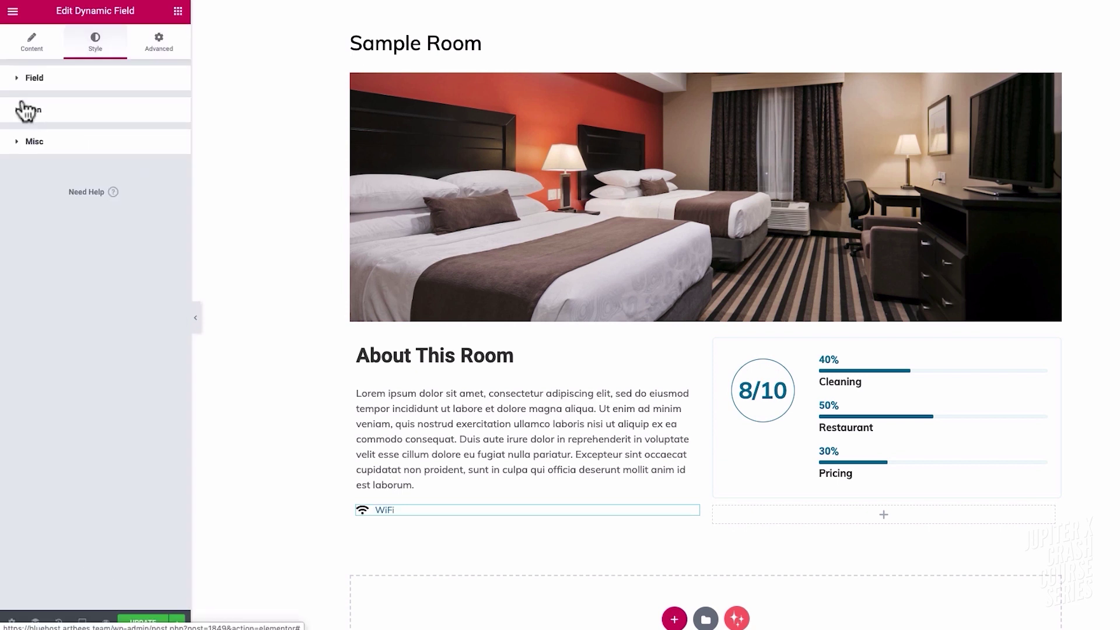
# - Style the WiFi field's icon in dark blue with a size of 30 and a gap of 8
pyautogui.click(34, 112)
pyautogui.click(146, 143)
pyautogui.click(155, 185)
pyautogui.write('30')
pyautogui.click(157, 229)
pyautogui.write('8')
# - Set the WiFi field's padding to 20 px at the top and 55 px on the right, and duplicate its column twice
pyautogui.click(159, 42)
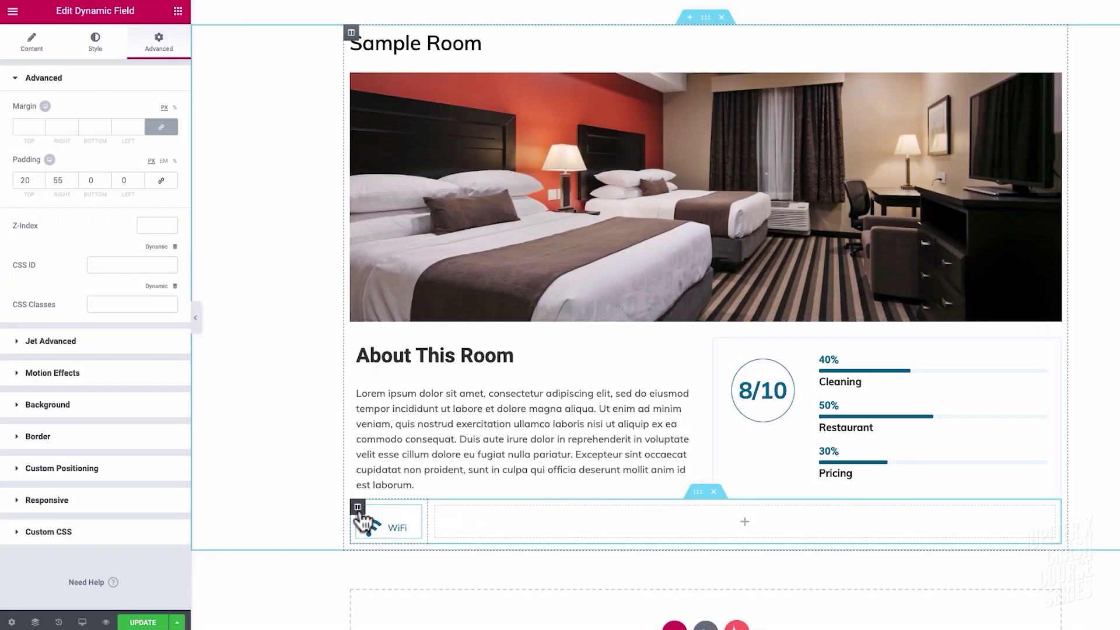
pyautogui.rightClick(441, 513)
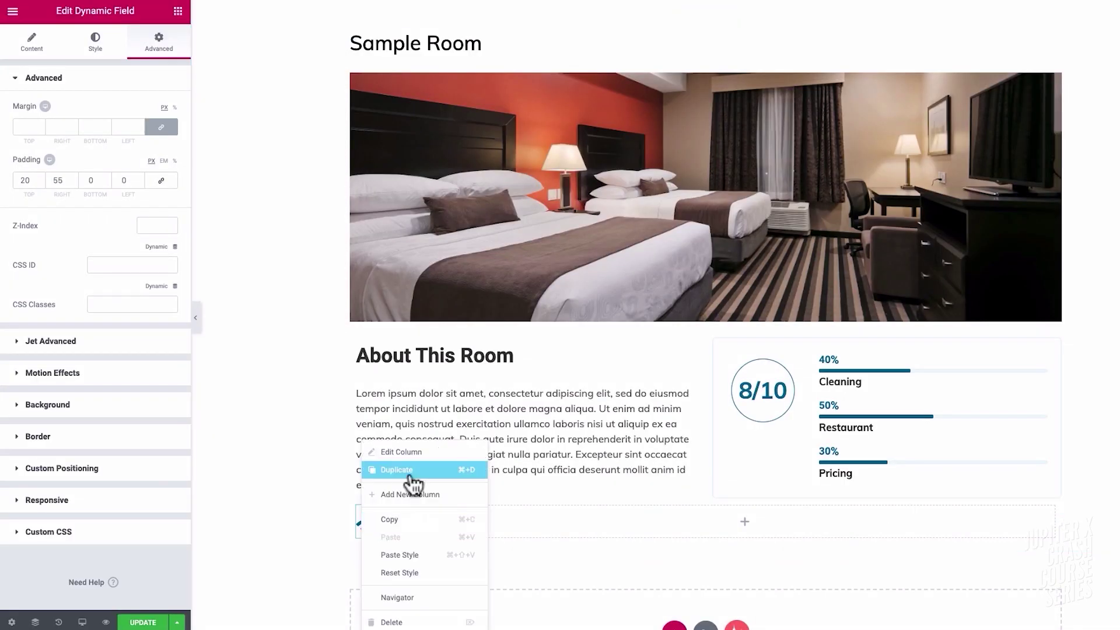
pyautogui.click(478, 469)
pyautogui.rightClick(594, 507)
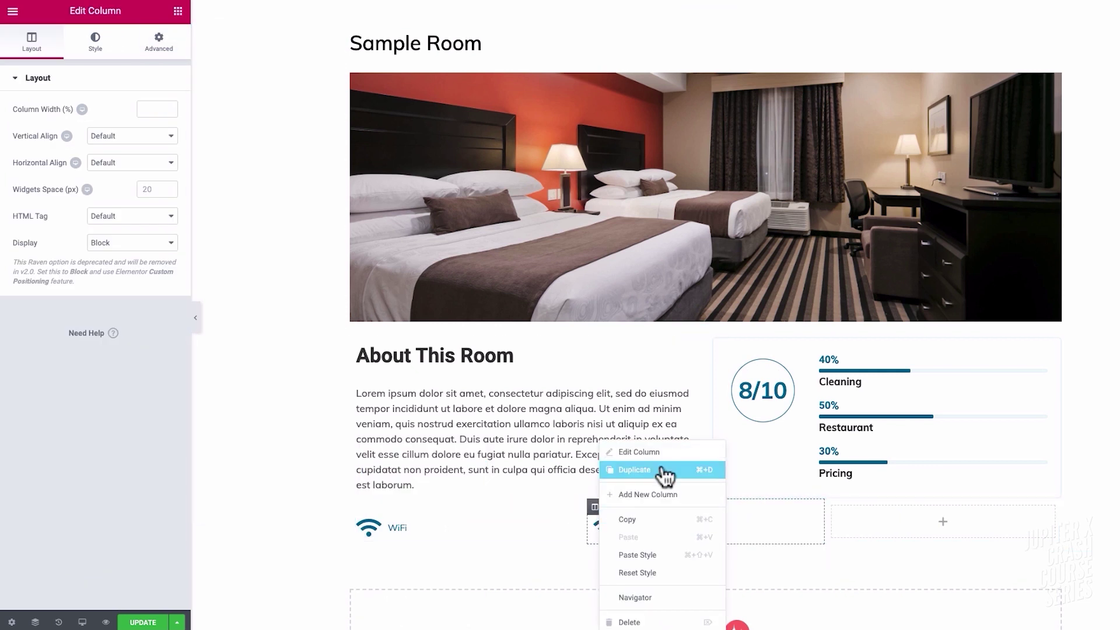
pyautogui.click(665, 471)
# - Switch the second amenity field to the Minibar meta field and give it a cocktail glass icon
pyautogui.click(690, 524)
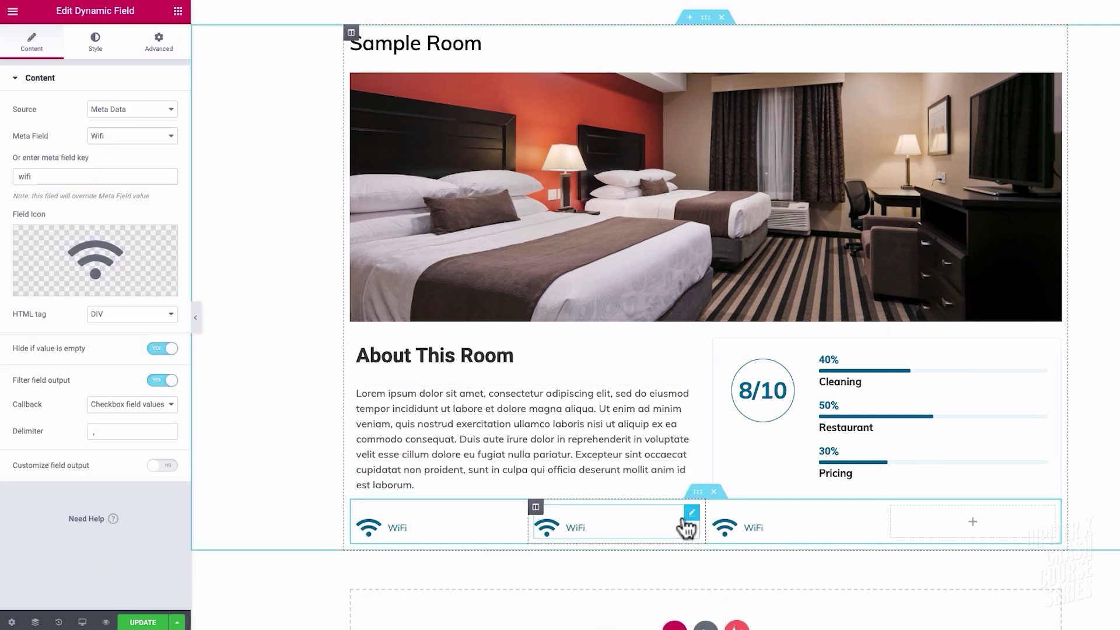
pyautogui.click(125, 136)
pyautogui.click(120, 145)
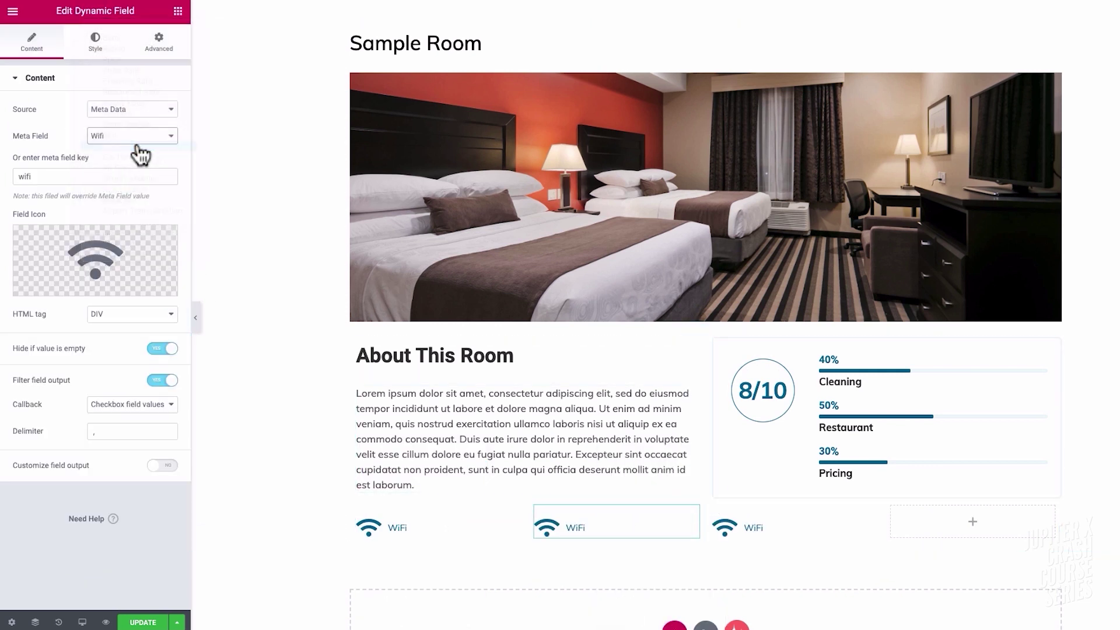
pyautogui.click(96, 261)
pyautogui.write('glass')
pyautogui.click(636, 204)
pyautogui.click(967, 563)
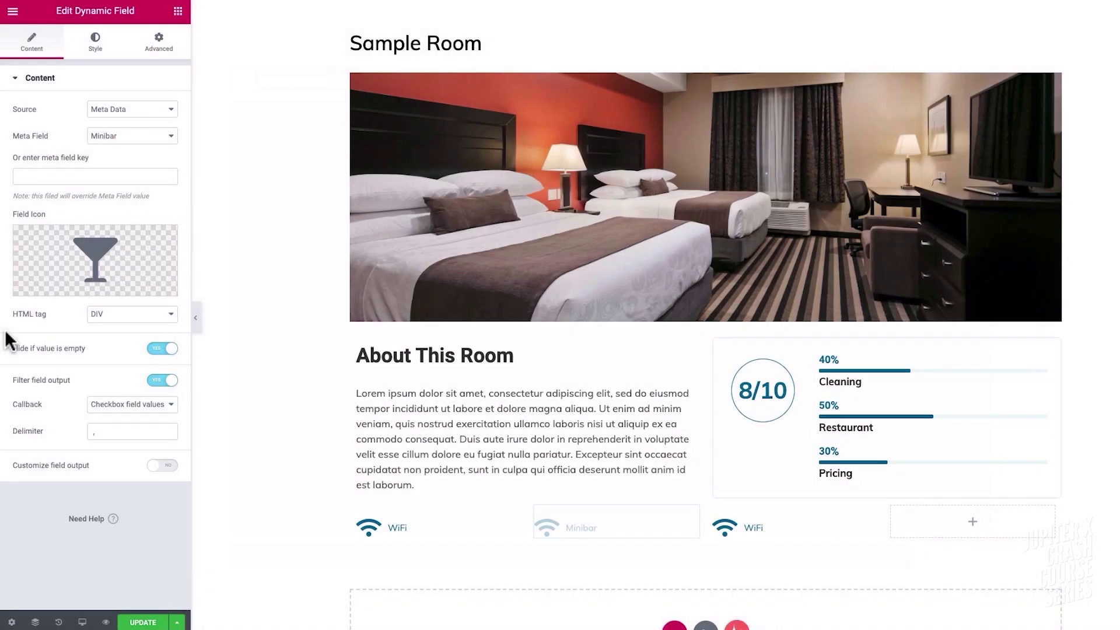
# - Switch the third amenity field to the Car Park meta field and give it the Car icon
pyautogui.click(132, 135)
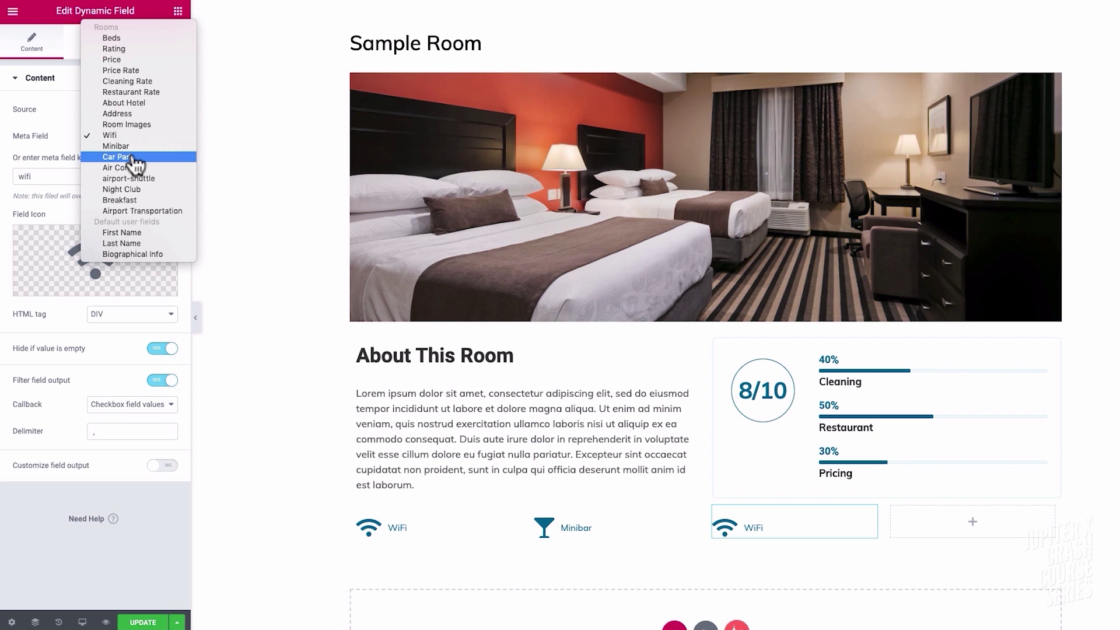
pyautogui.click(133, 156)
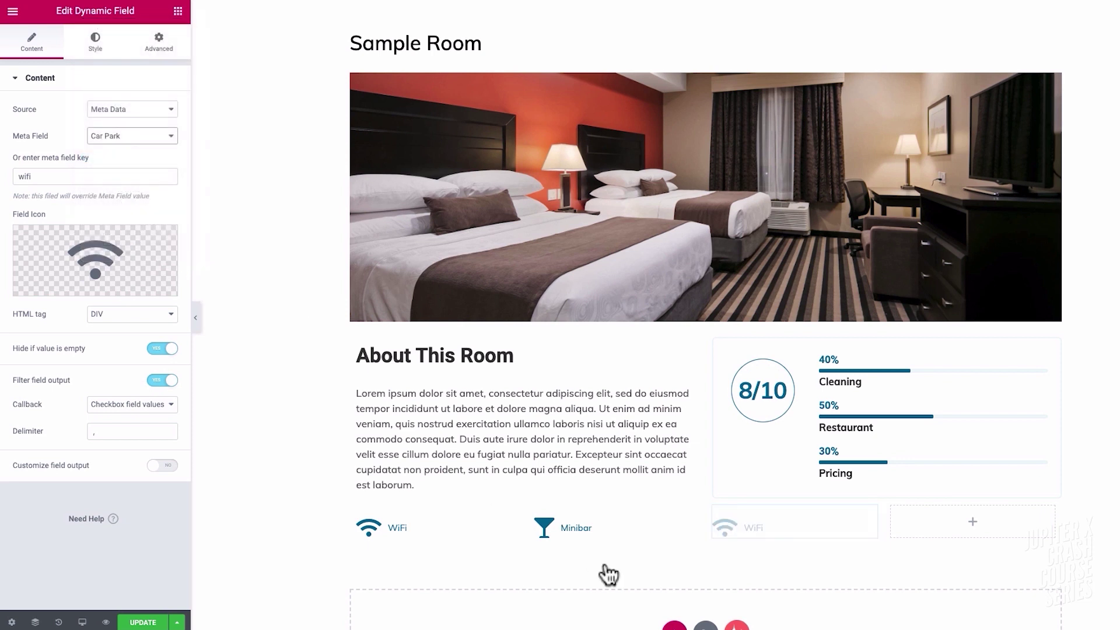
pyautogui.click(127, 263)
pyautogui.write('car')
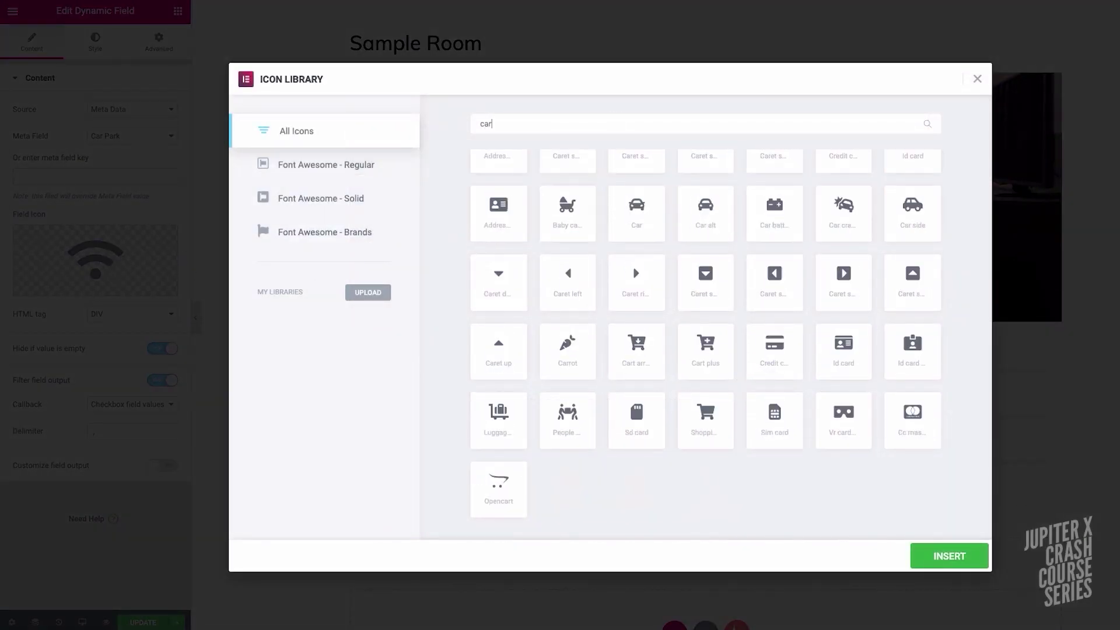
pyautogui.click(650, 231)
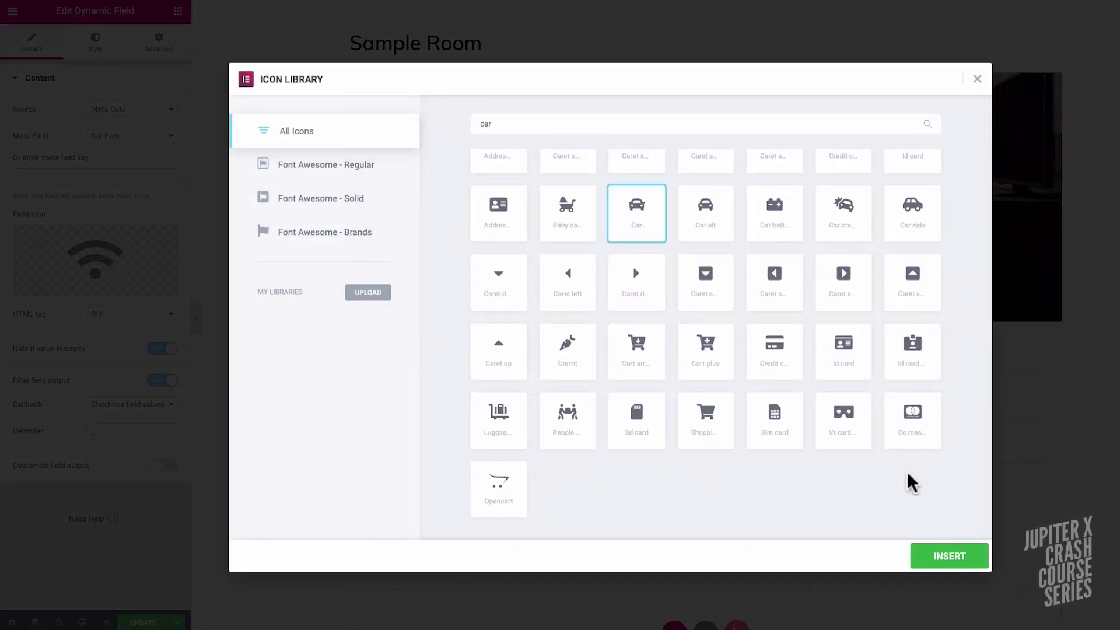
pyautogui.click(946, 560)
# - Narrow the amenity columns so WiFi, Minibar and Car Park sit close together, and preview the layout full width
pyautogui.moveTo(442, 520); pyautogui.dragTo(717, 527)
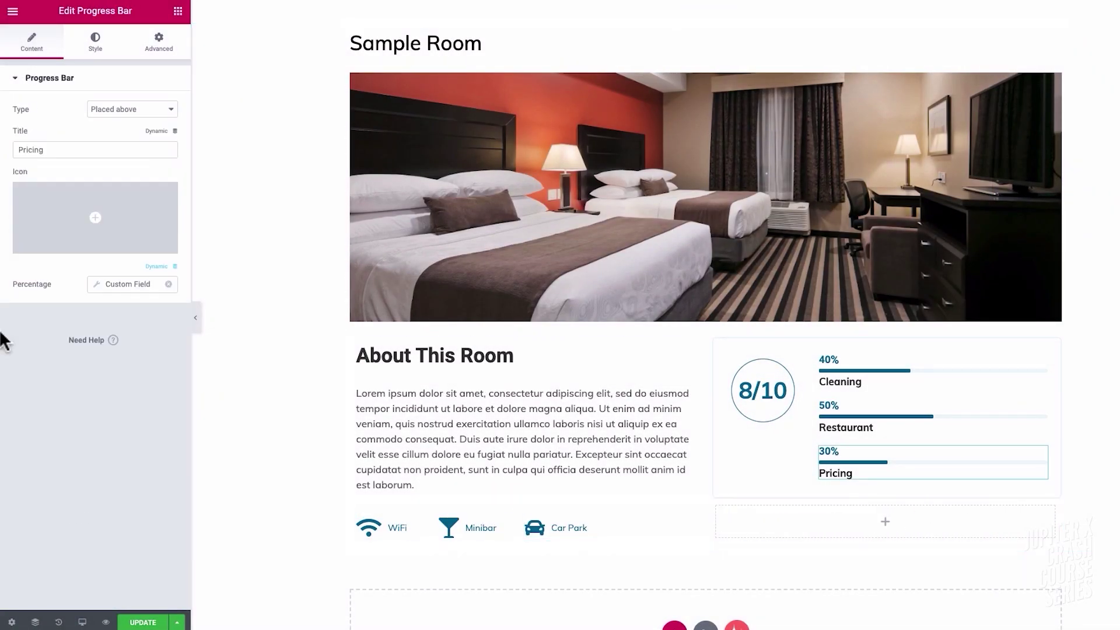
pyautogui.click(196, 321)
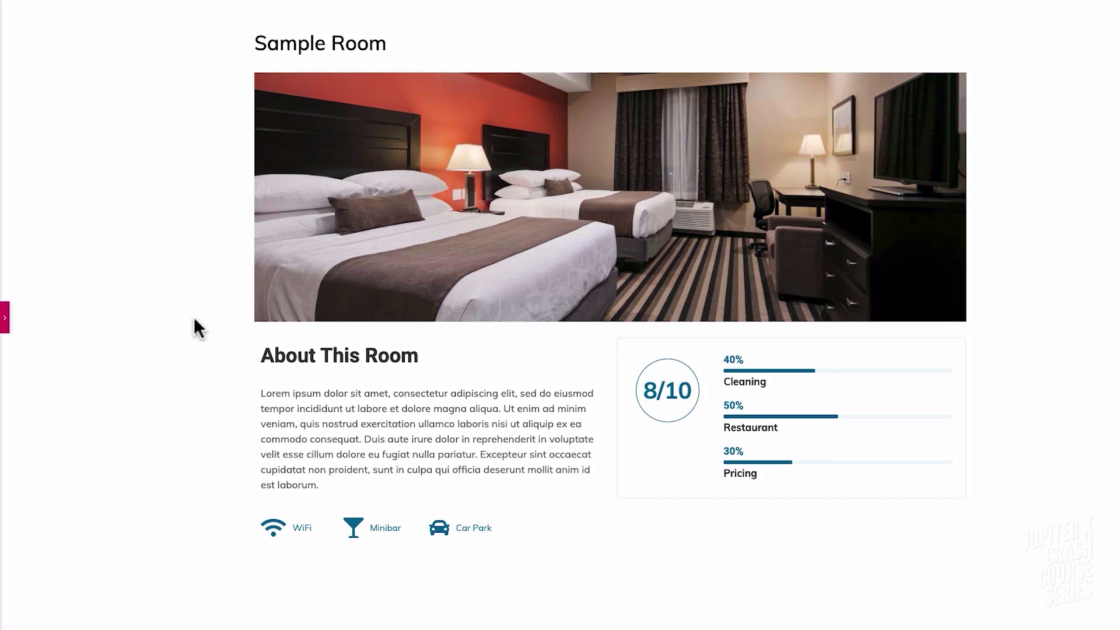
pyautogui.click(5, 317)
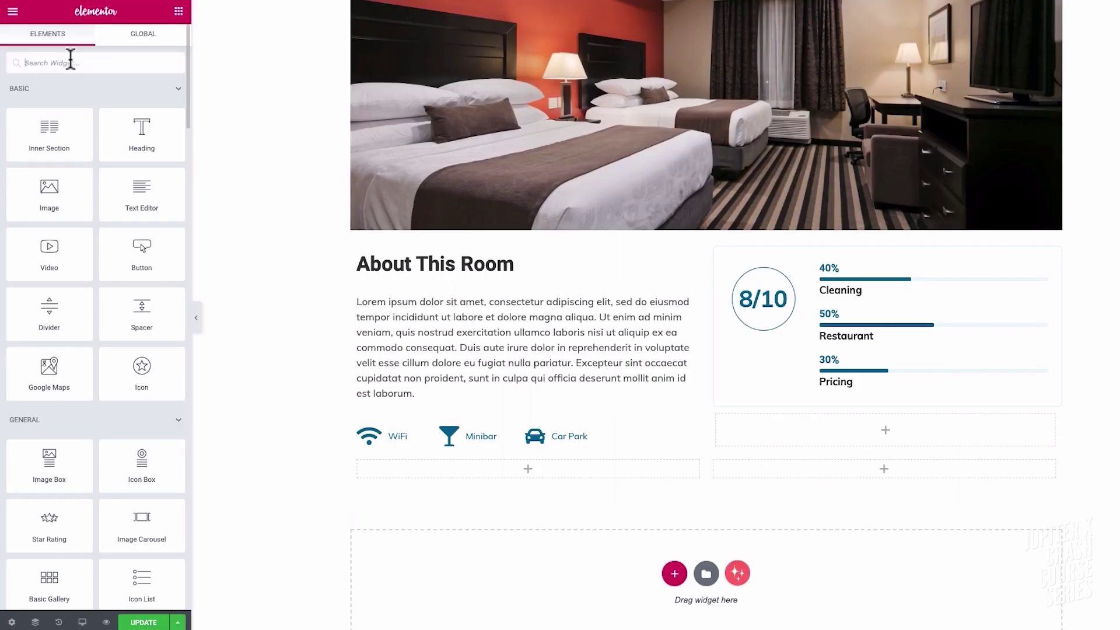
# - Add a Google Maps widget below the amenity icons, take its location from the Address custom field, and set the zoom to 16
pyautogui.write('google')
pyautogui.moveTo(49, 111); pyautogui.dragTo(536, 479)
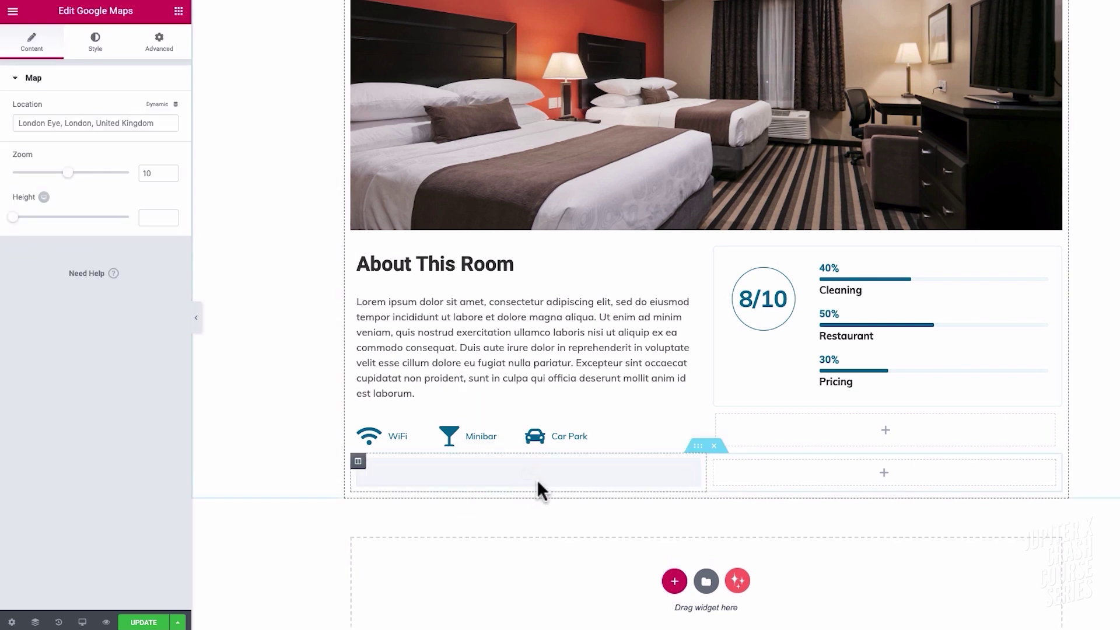
pyautogui.click(167, 106)
pyautogui.click(50, 142)
pyautogui.click(138, 179)
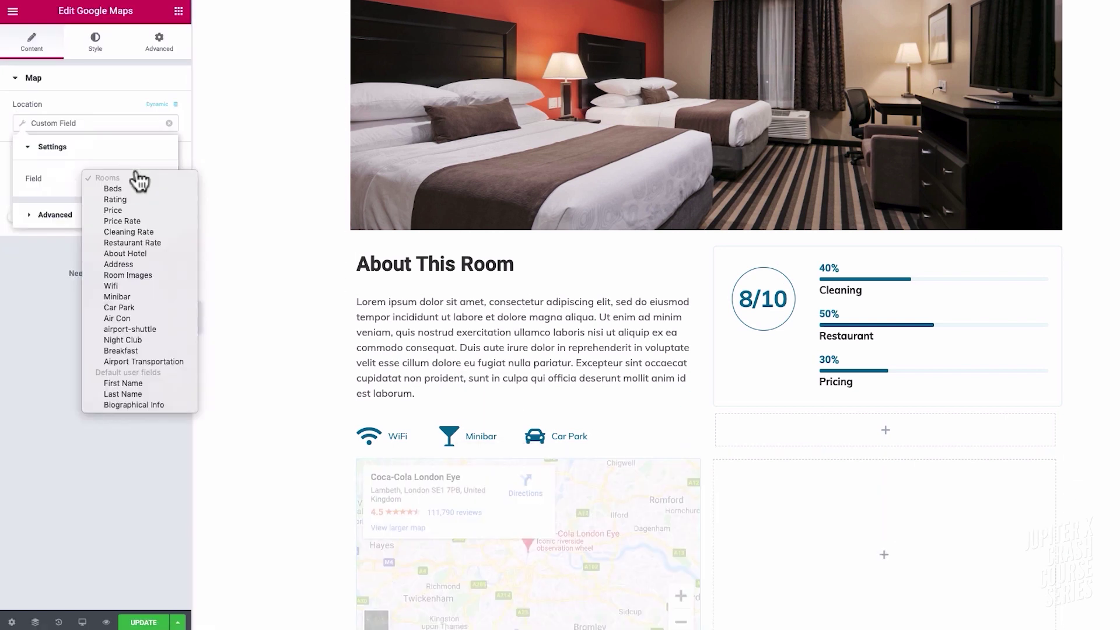
pyautogui.click(116, 263)
pyautogui.click(313, 424)
pyautogui.scroll(-2, 313, 424)
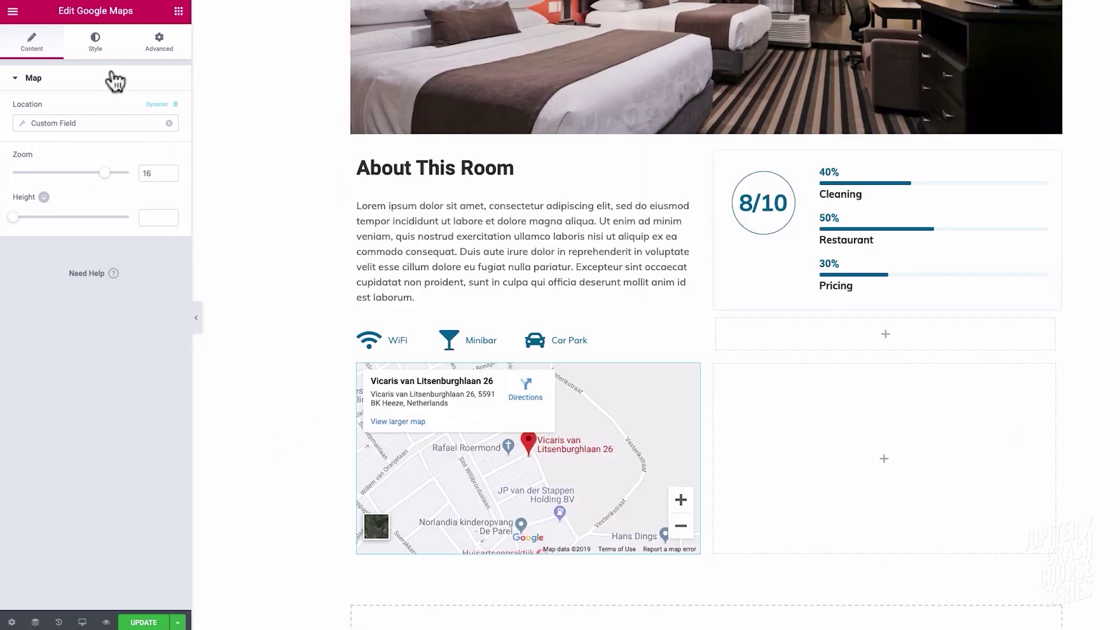
# - Add spacing above the map and preview the room layout full width
pyautogui.click(158, 42)
pyautogui.click(196, 317)
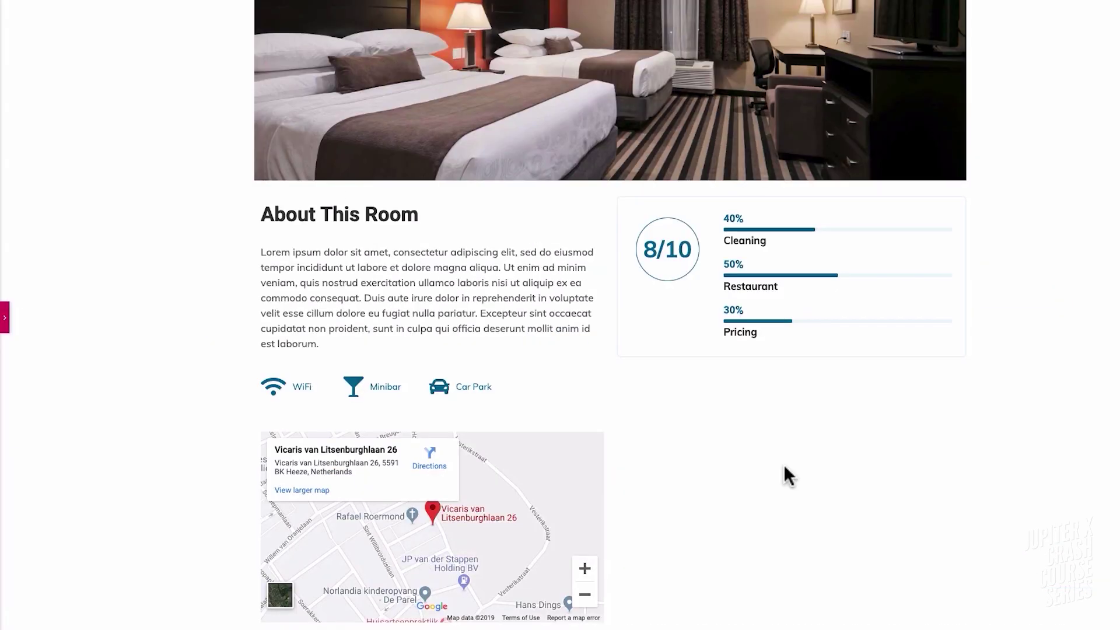
pyautogui.scroll(3, 789, 475)
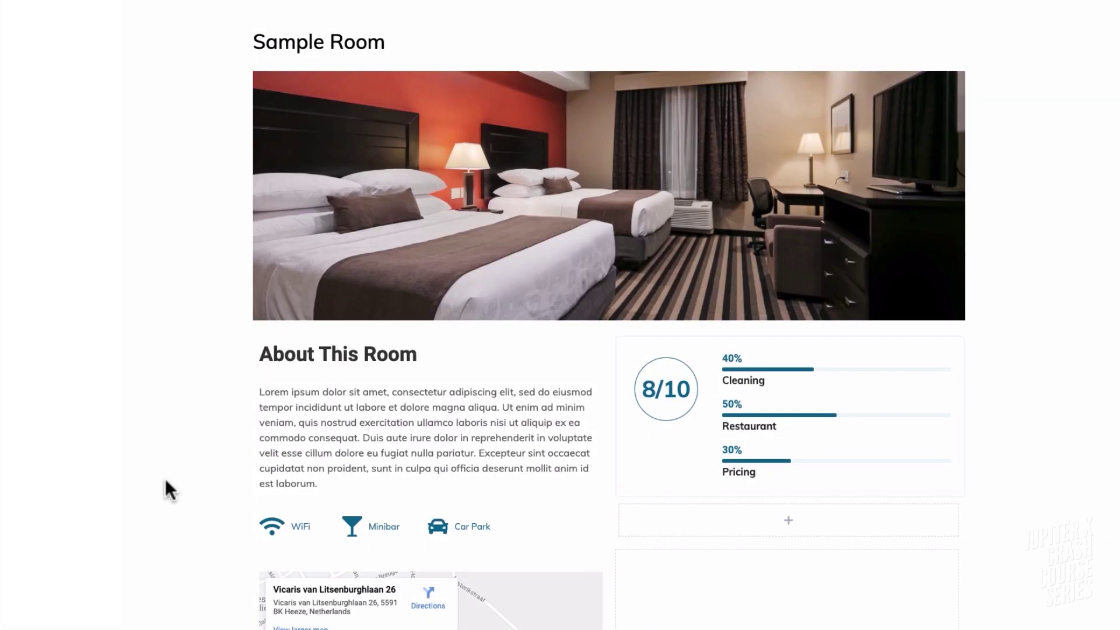
# - Copy all content of the room layout and save the template
pyautogui.scroll(-5, 198, 467)
pyautogui.rightClick(1099, 535)
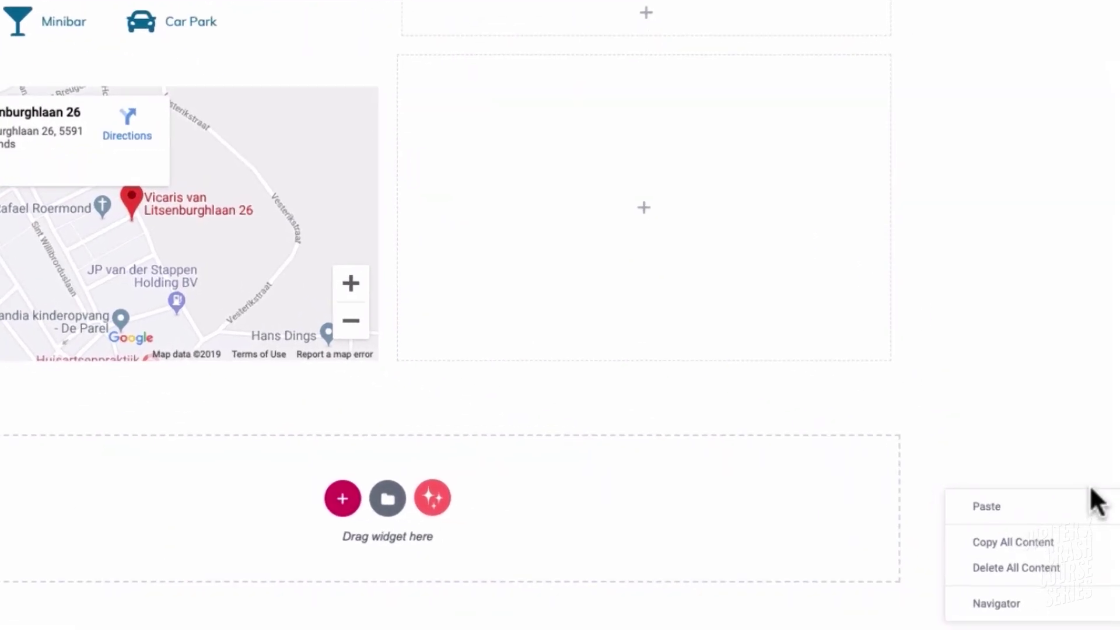
pyautogui.click(1053, 539)
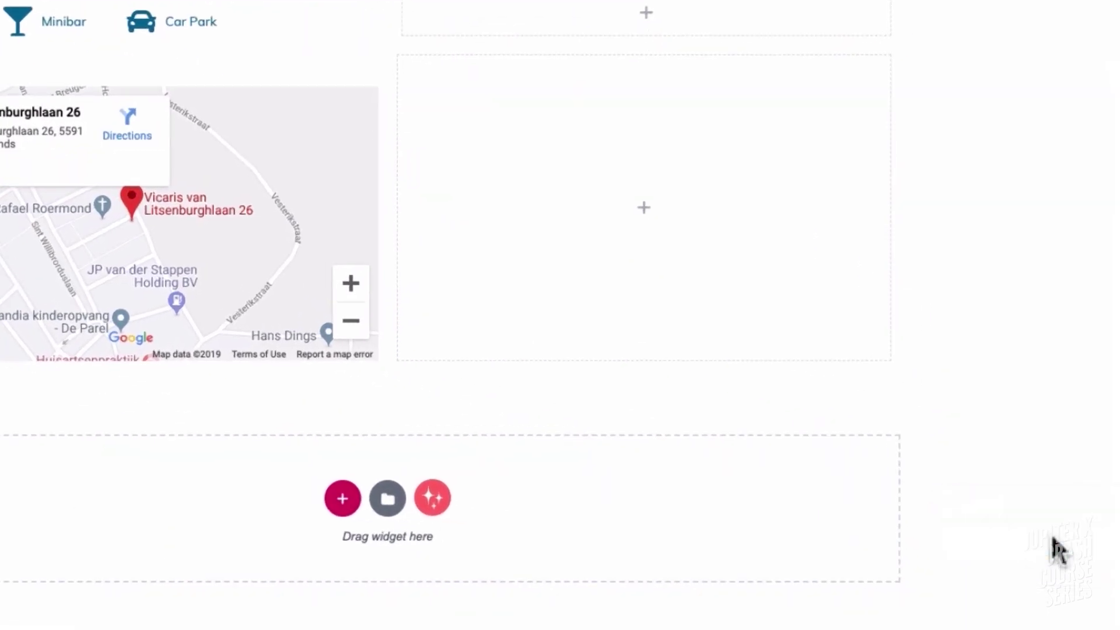
pyautogui.click(149, 622)
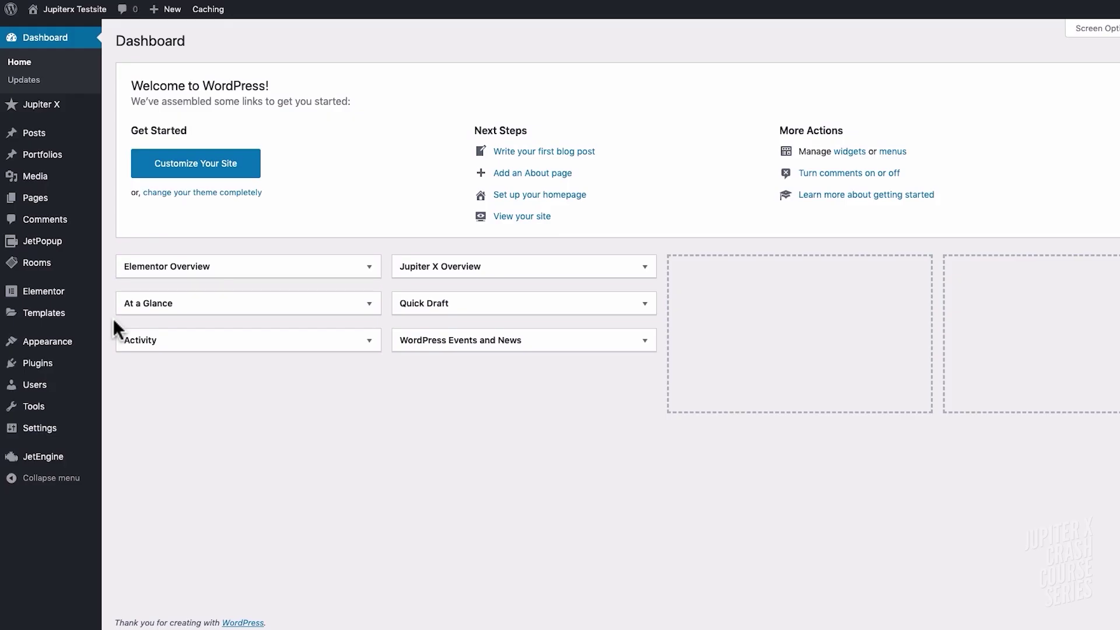
# - Create a new template of type Single named "Room Single Template" from the WordPress dashboard
pyautogui.moveTo(71, 319)
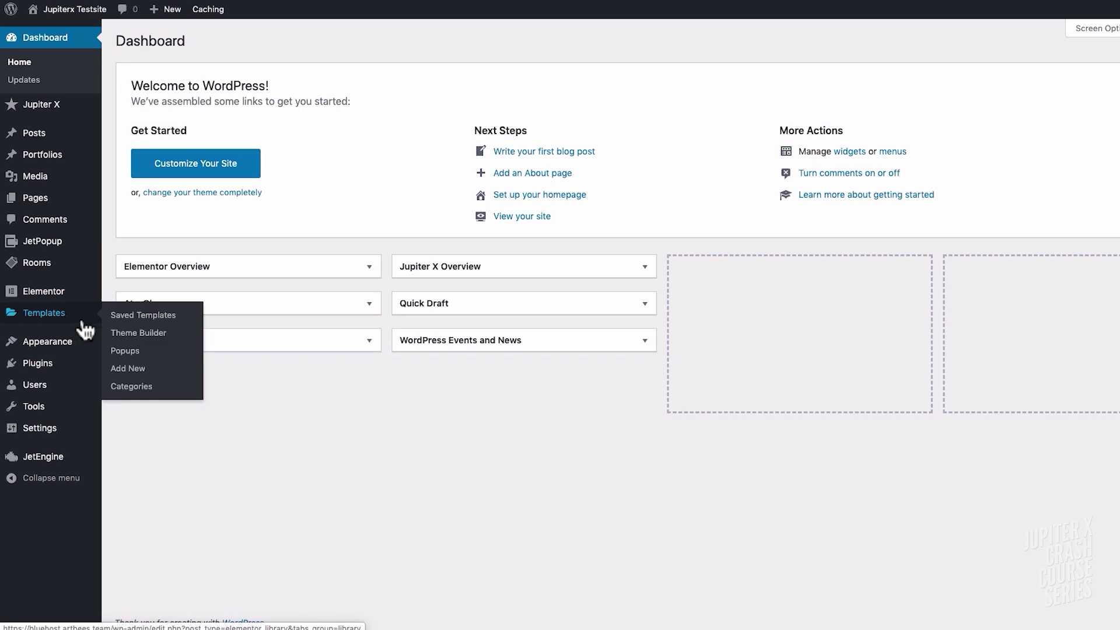
pyautogui.click(139, 380)
pyautogui.click(653, 303)
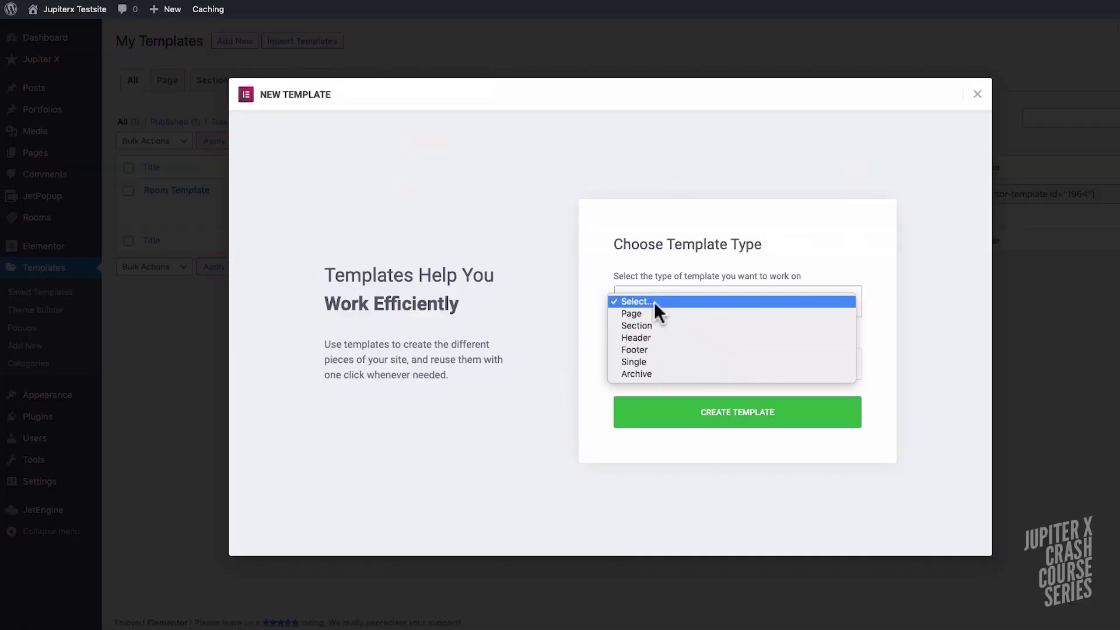
pyautogui.click(668, 364)
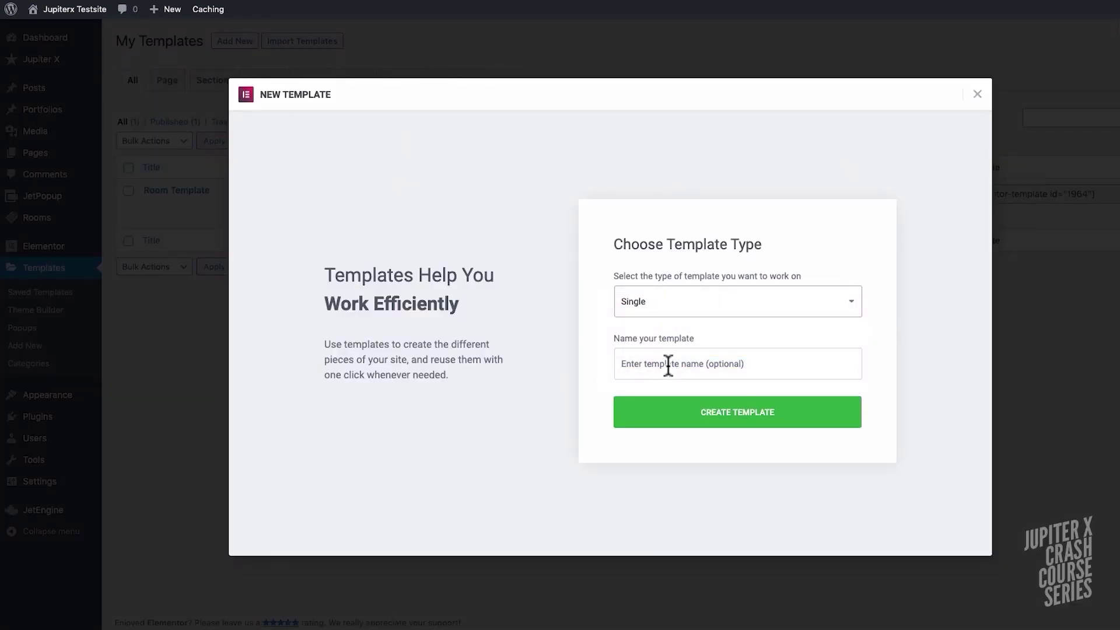
pyautogui.click(668, 364)
pyautogui.write('Room Single Tem')
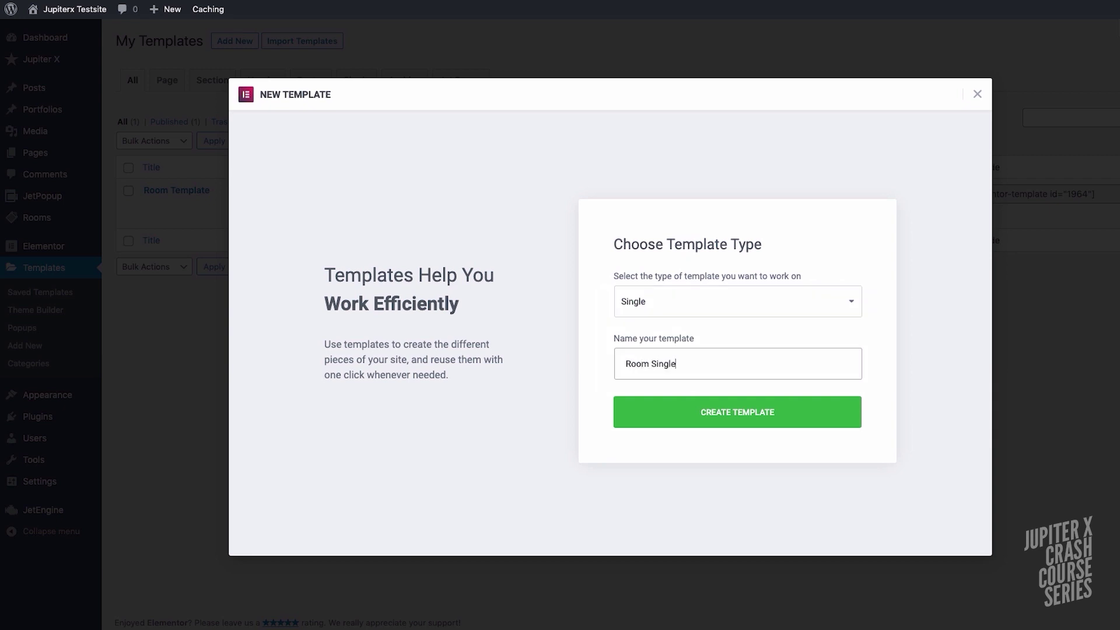
pyautogui.write('plate')
pyautogui.click(704, 429)
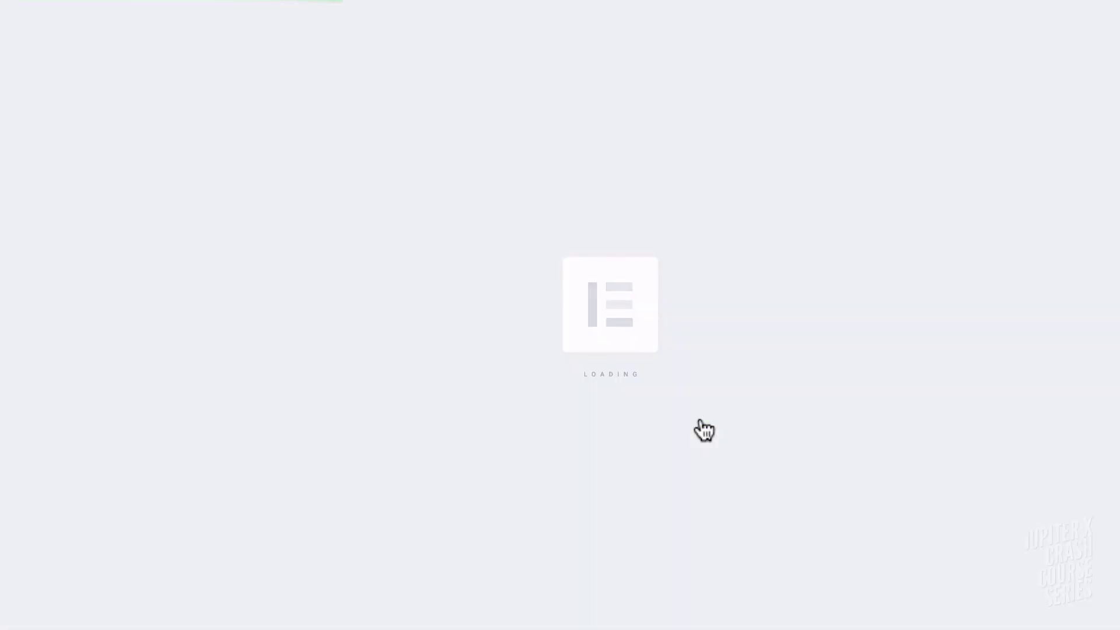
# - Paste the copied room layout into the empty single template and publish it
pyautogui.rightClick(443, 133)
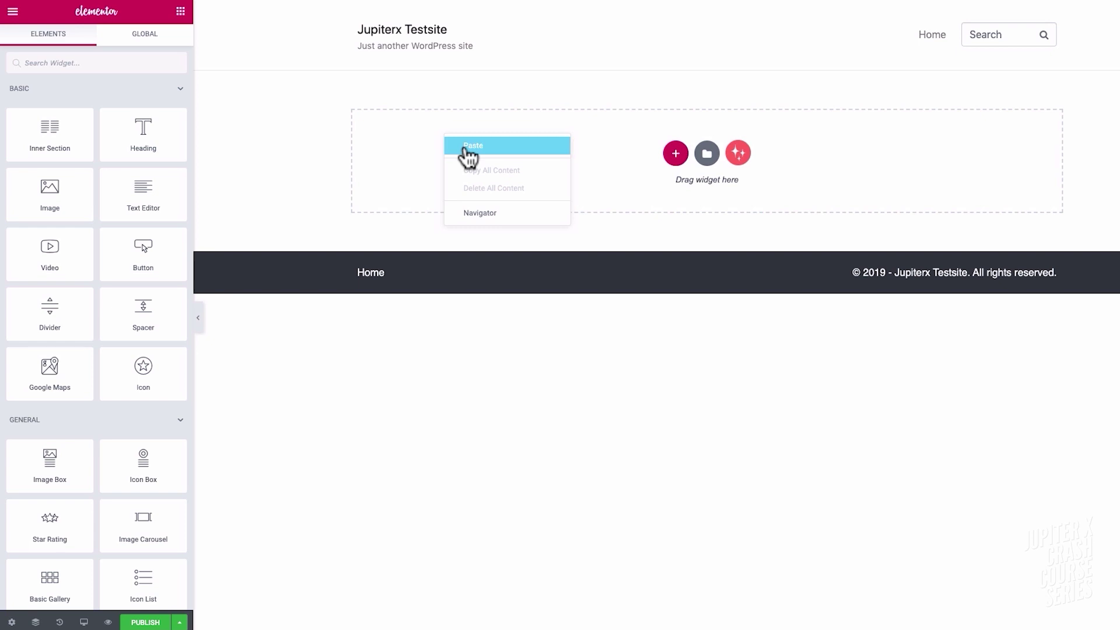
pyautogui.click(466, 147)
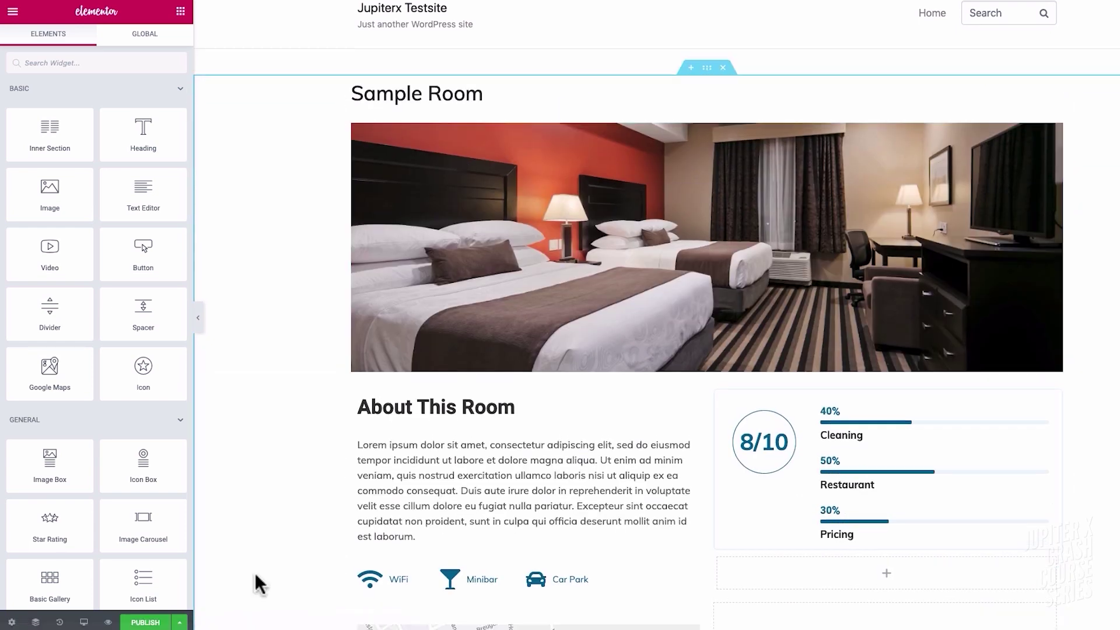
pyautogui.click(143, 623)
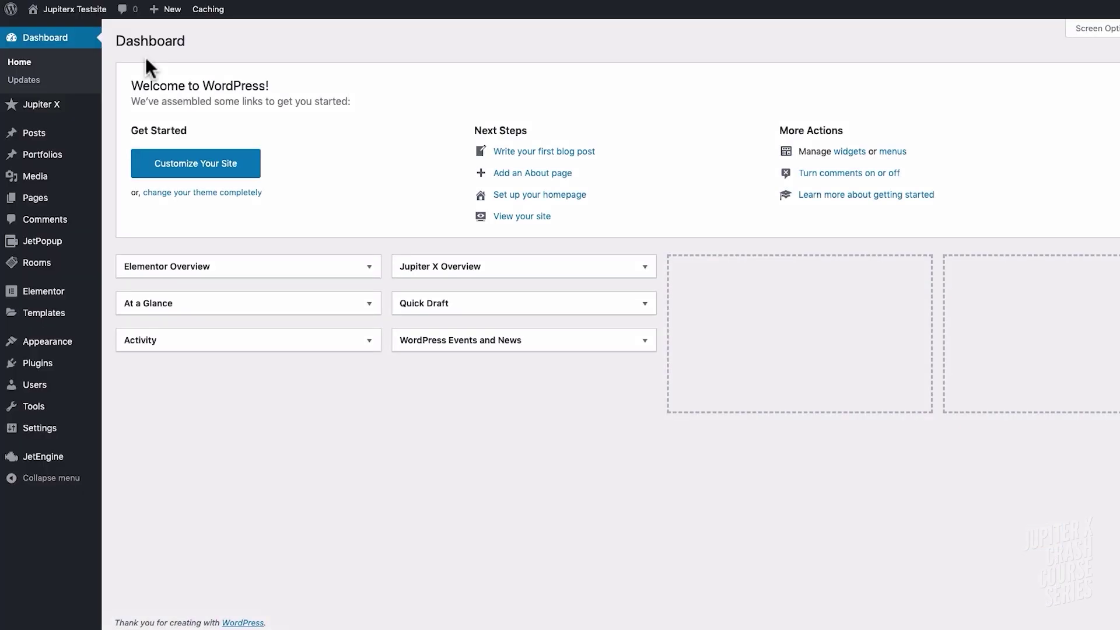
# - Enable Jupiter features for the Listing Items and Rooms post types in the Jupiter X settings and save
pyautogui.moveTo(51, 108)
pyautogui.click(133, 110)
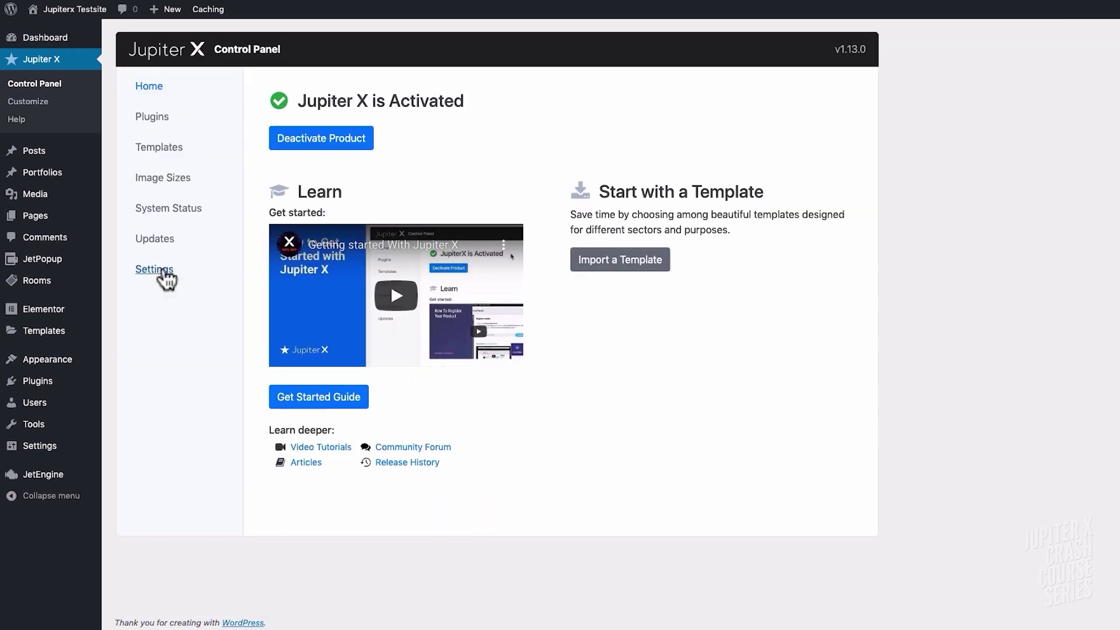
pyautogui.click(164, 271)
pyautogui.scroll(-5, 520, 310)
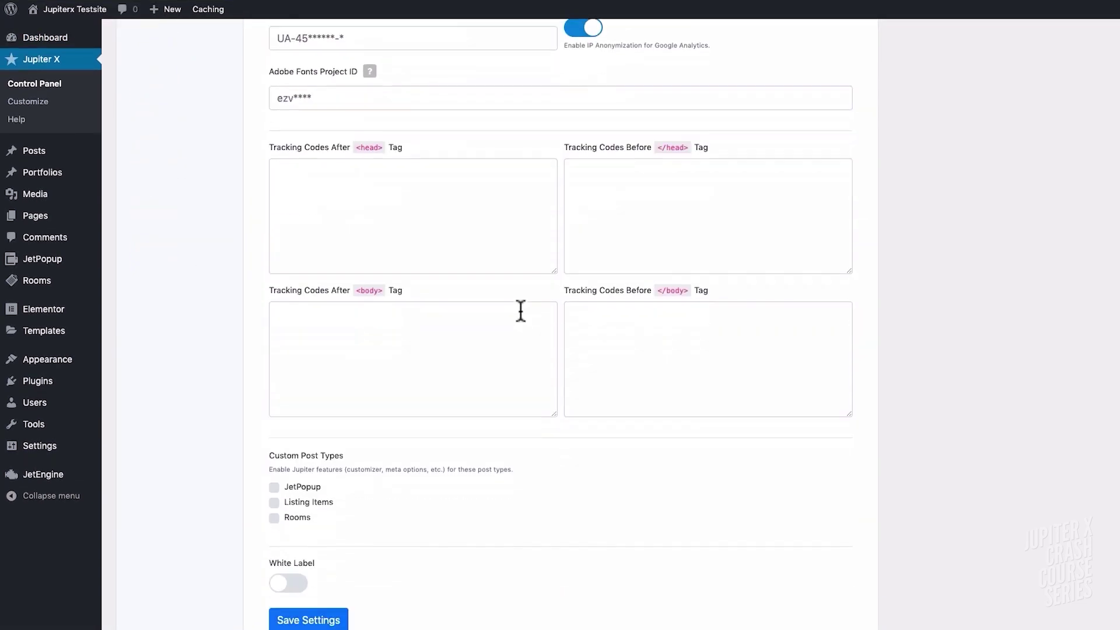
pyautogui.scroll(-2, 520, 310)
pyautogui.click(289, 413)
pyautogui.click(312, 522)
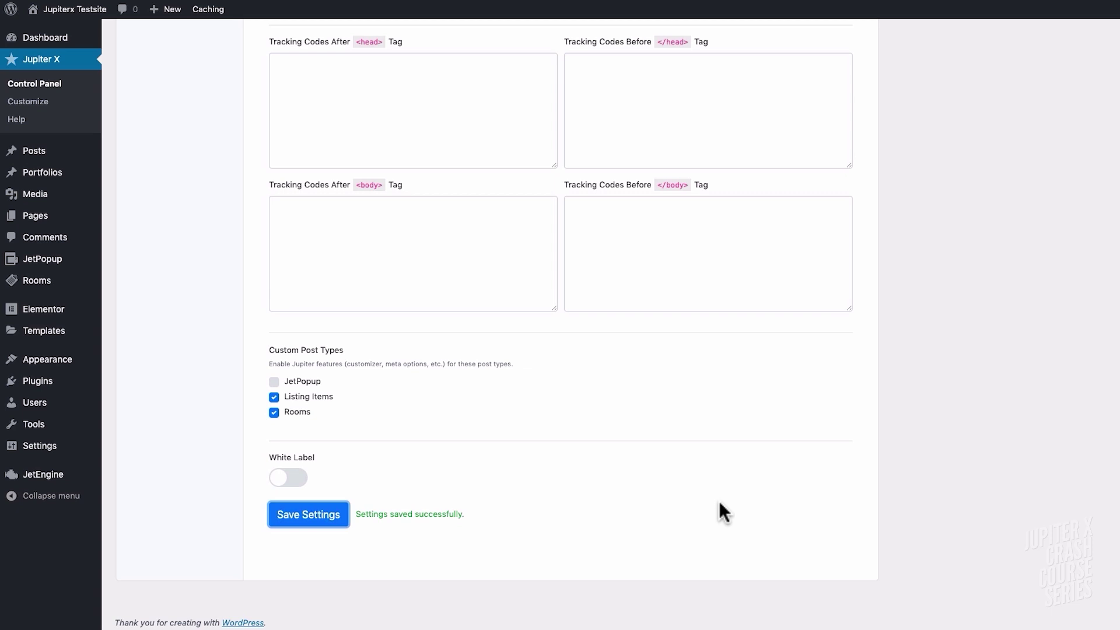
# - In the theme customizer, set the Rooms Single type to Custom and assign Room Single Template to it
pyautogui.click(65, 103)
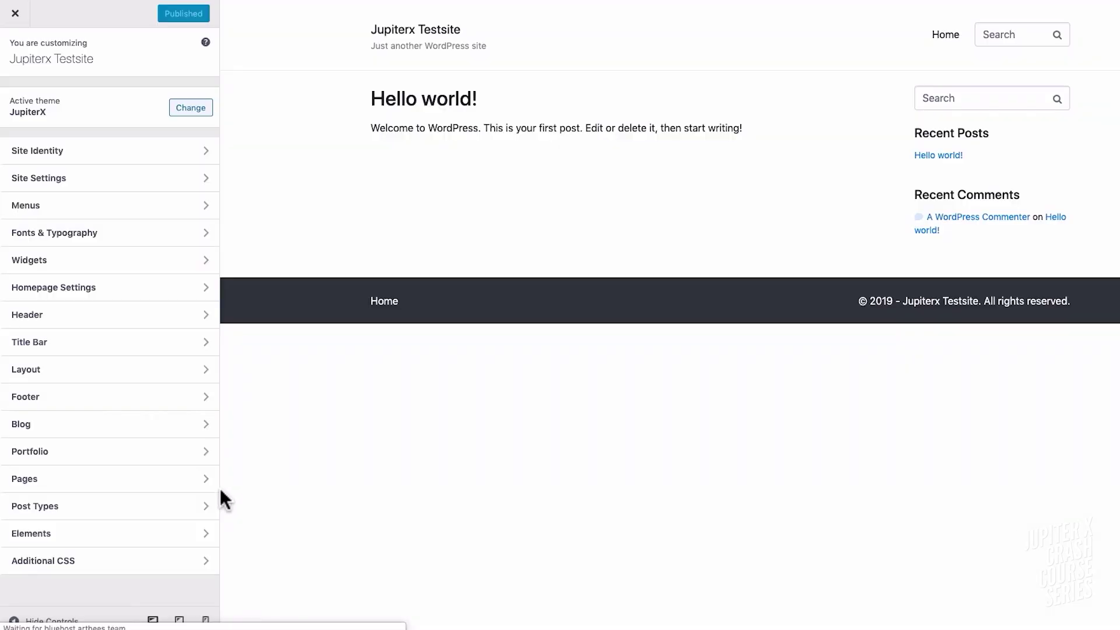
pyautogui.click(180, 506)
pyautogui.click(38, 127)
pyautogui.click(69, 105)
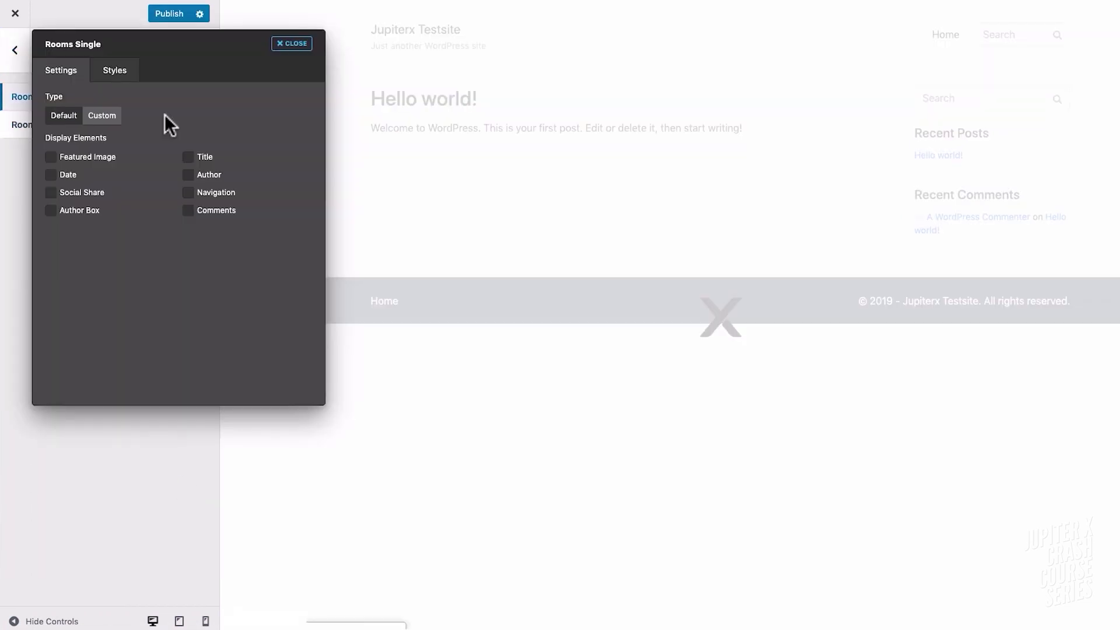
pyautogui.click(106, 117)
pyautogui.click(113, 159)
pyautogui.click(114, 170)
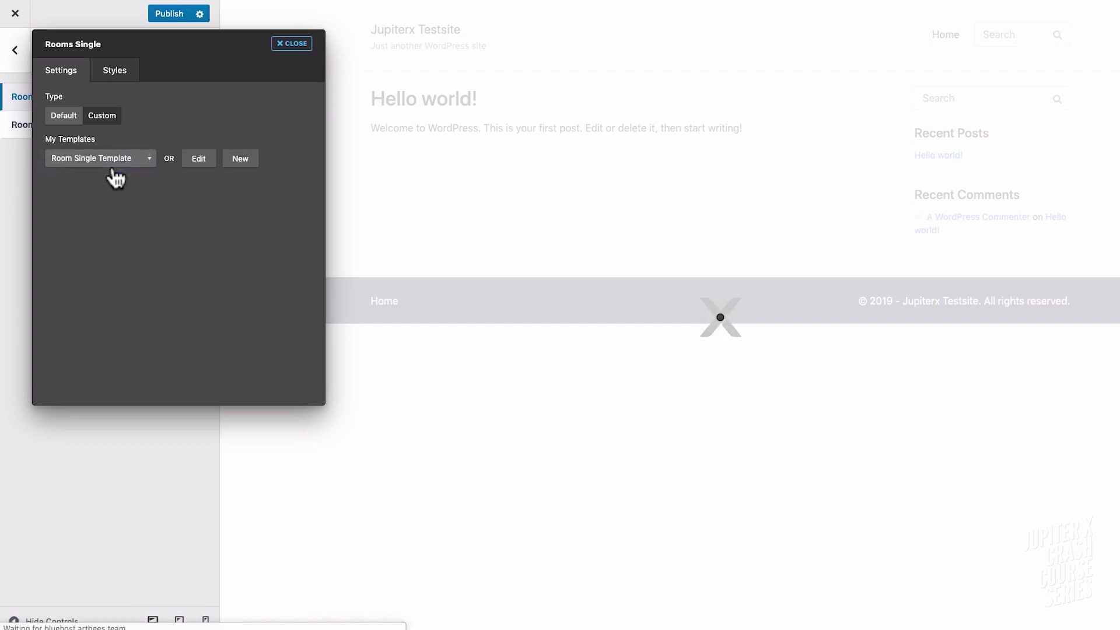
pyautogui.click(287, 46)
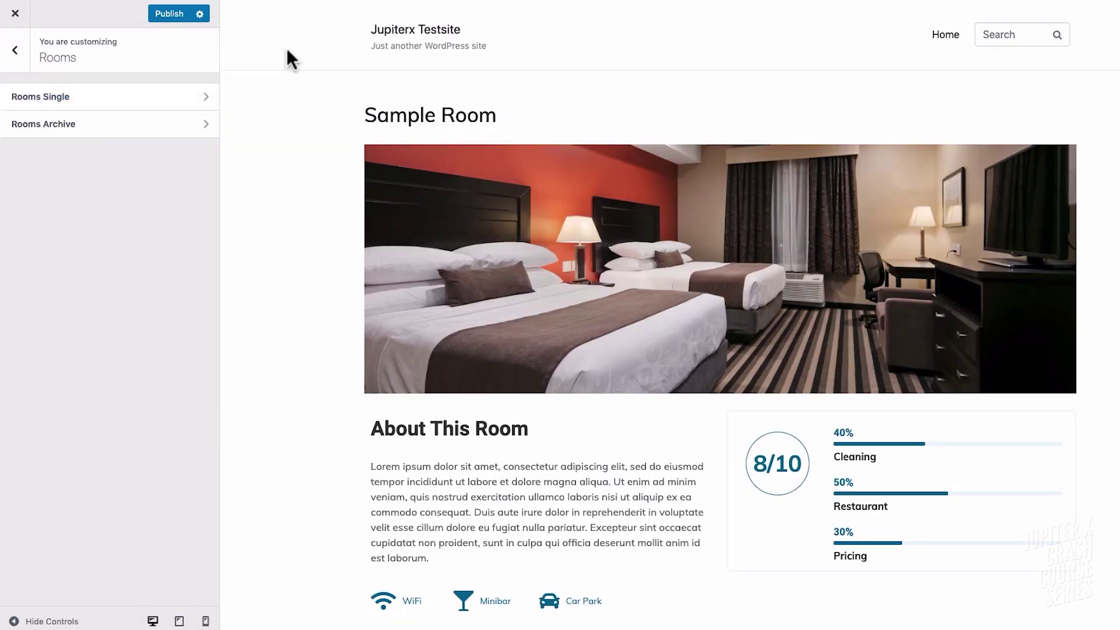
# - Publish the customizer changes and review the Sample Room page down to its map
pyautogui.click(183, 15)
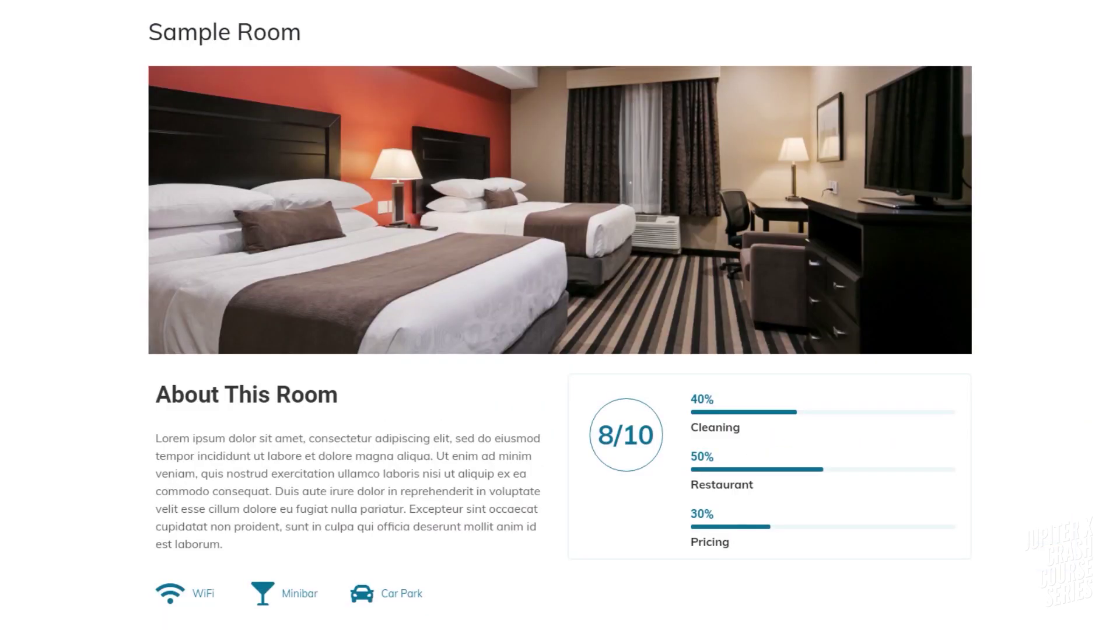
pyautogui.scroll(-4, 560, 315)
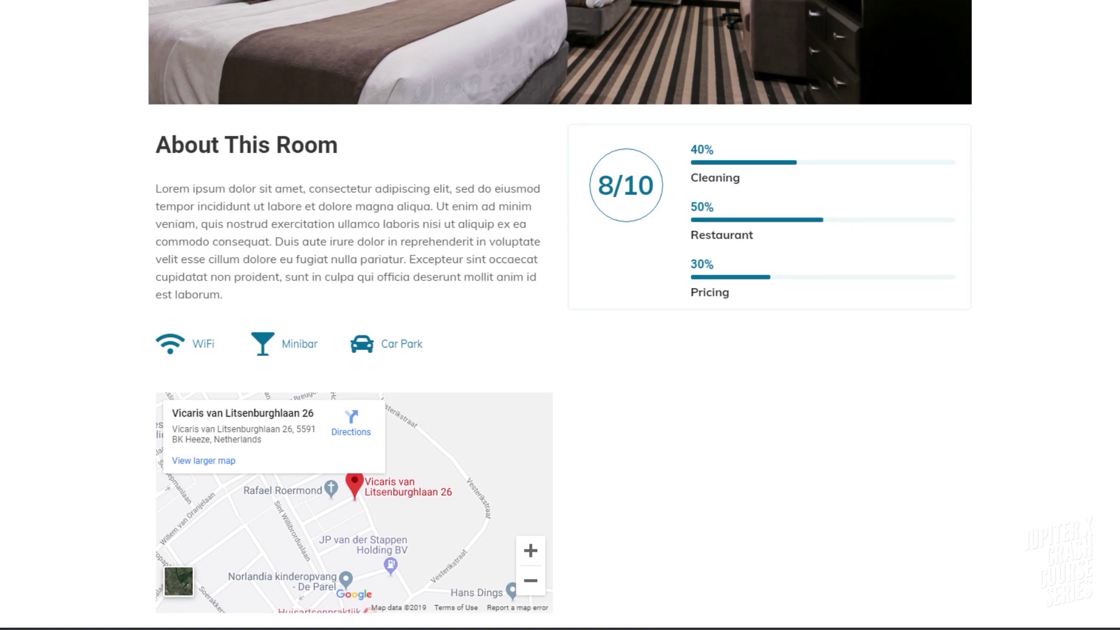
pyautogui.scroll(4, 559, 315)
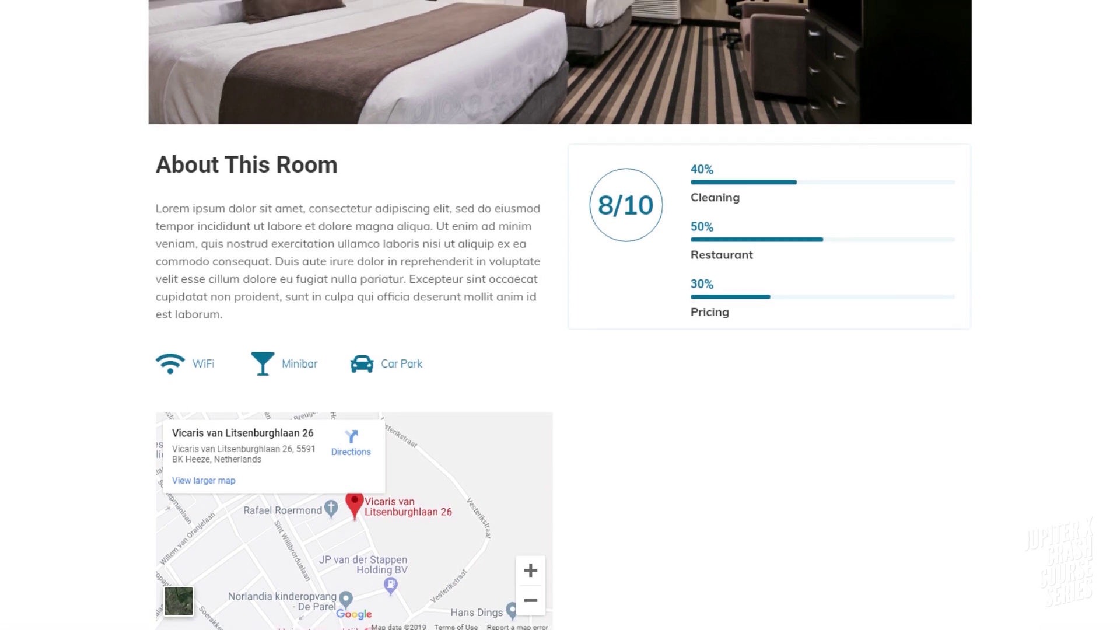